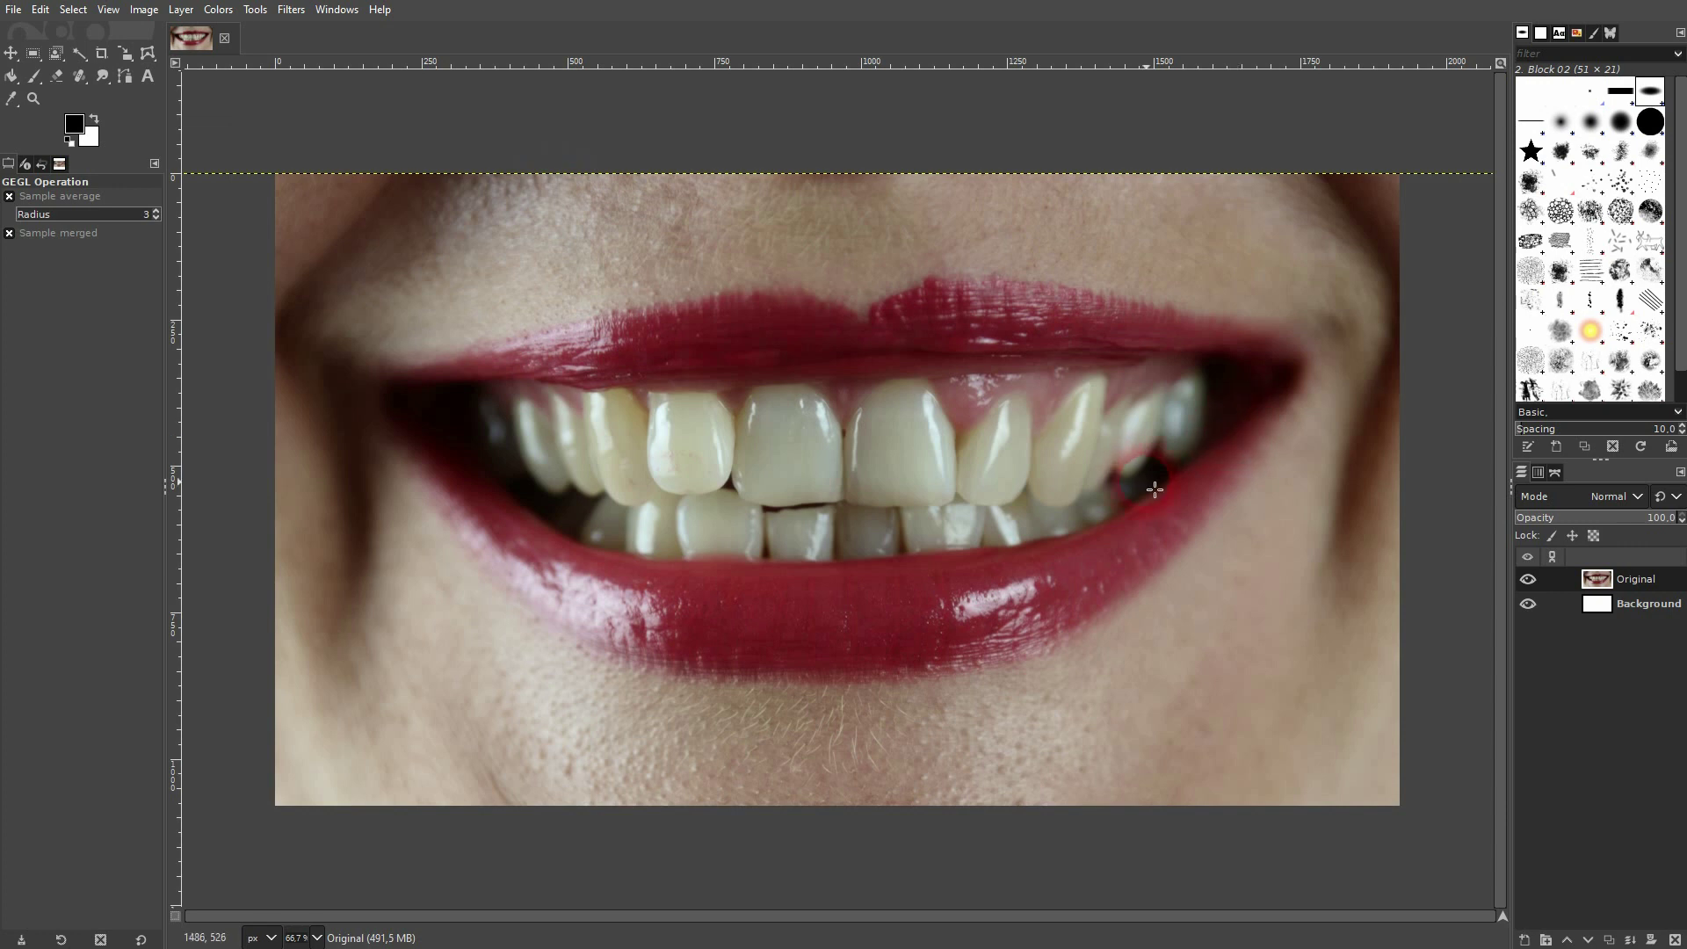
Step: Duplicate the Original layer and start a path tracing the gum line of the two leftmost upper teeth
click(1609, 940)
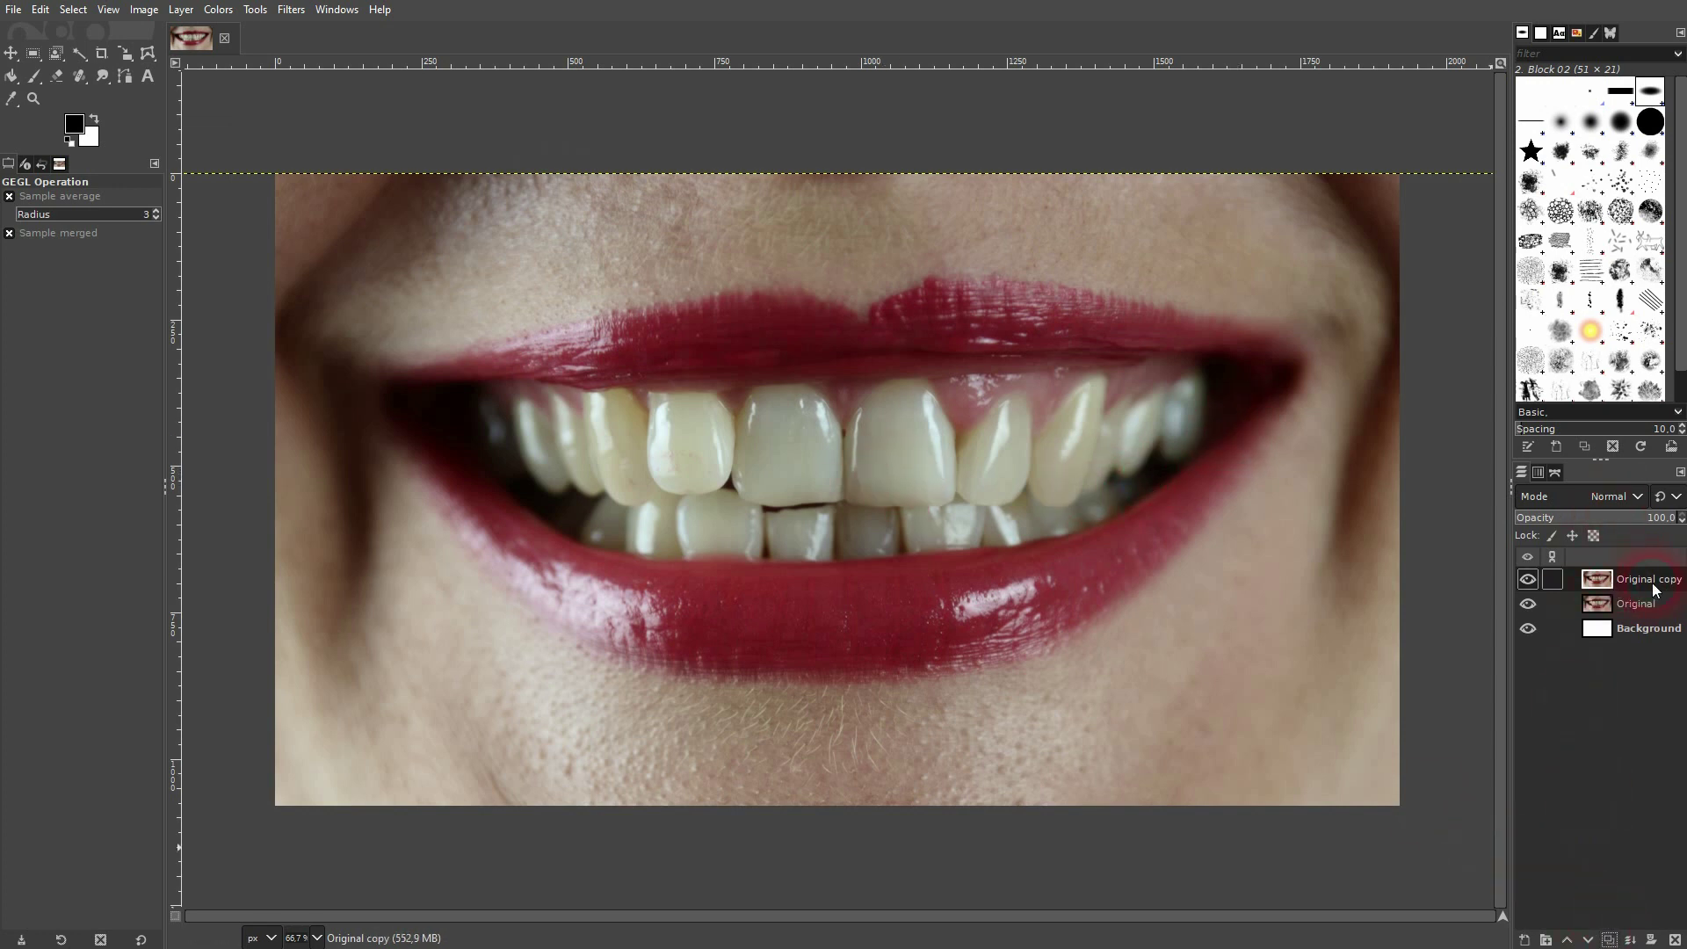
click(132, 79)
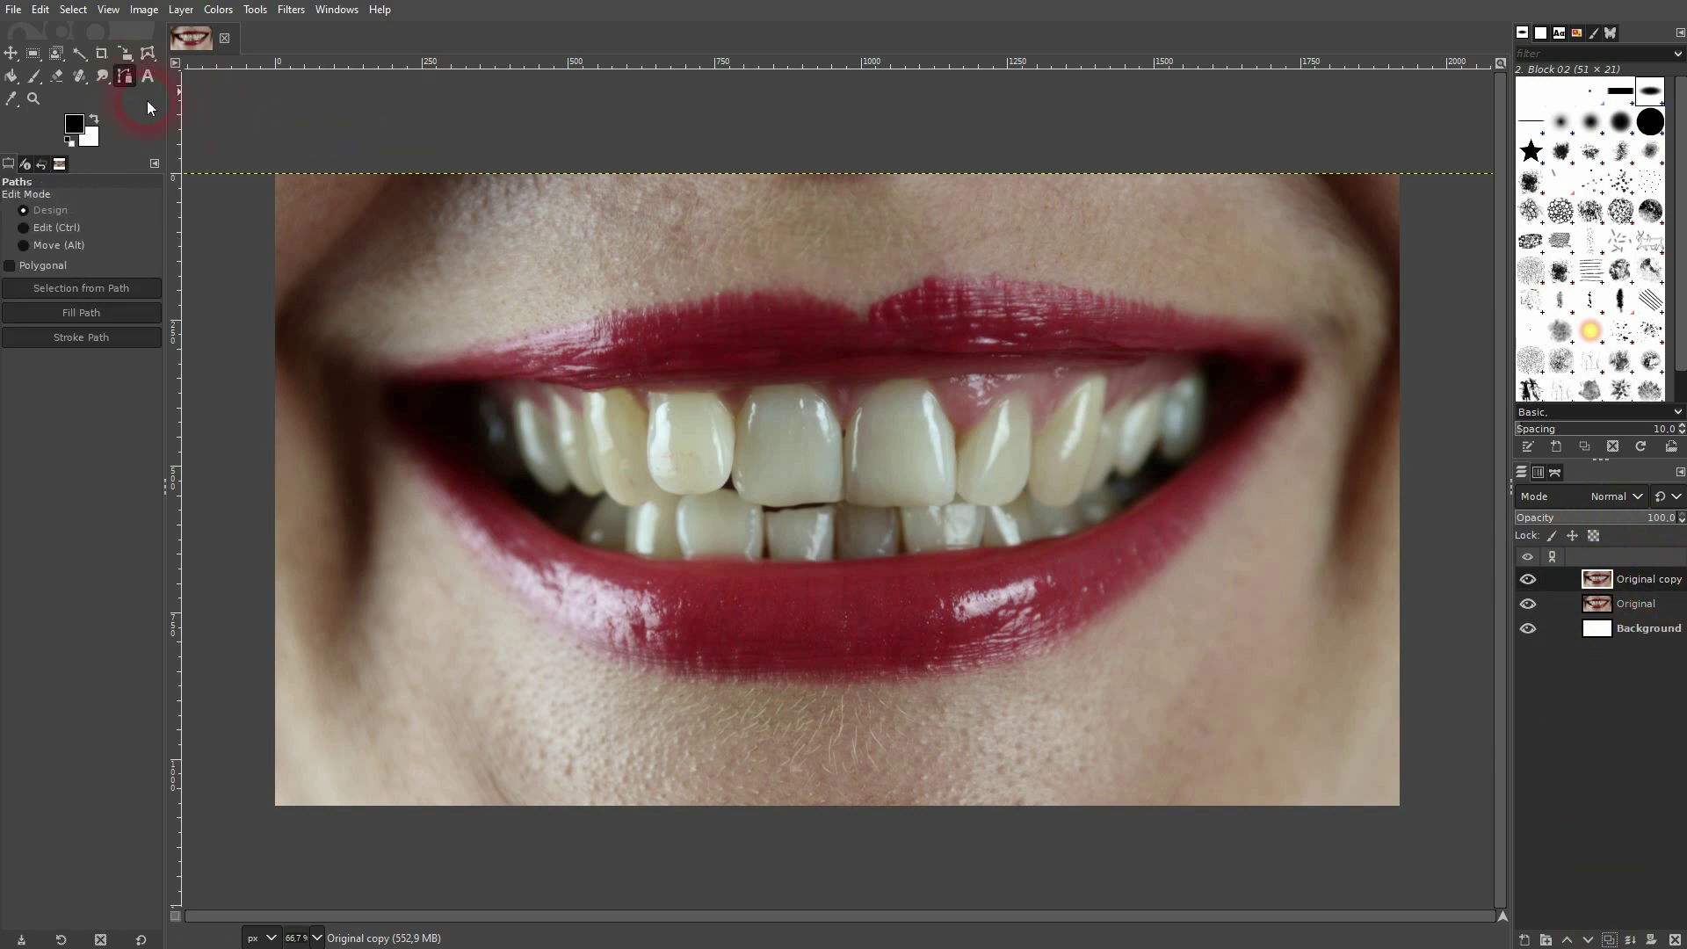
scroll(621, 466, up, 4)
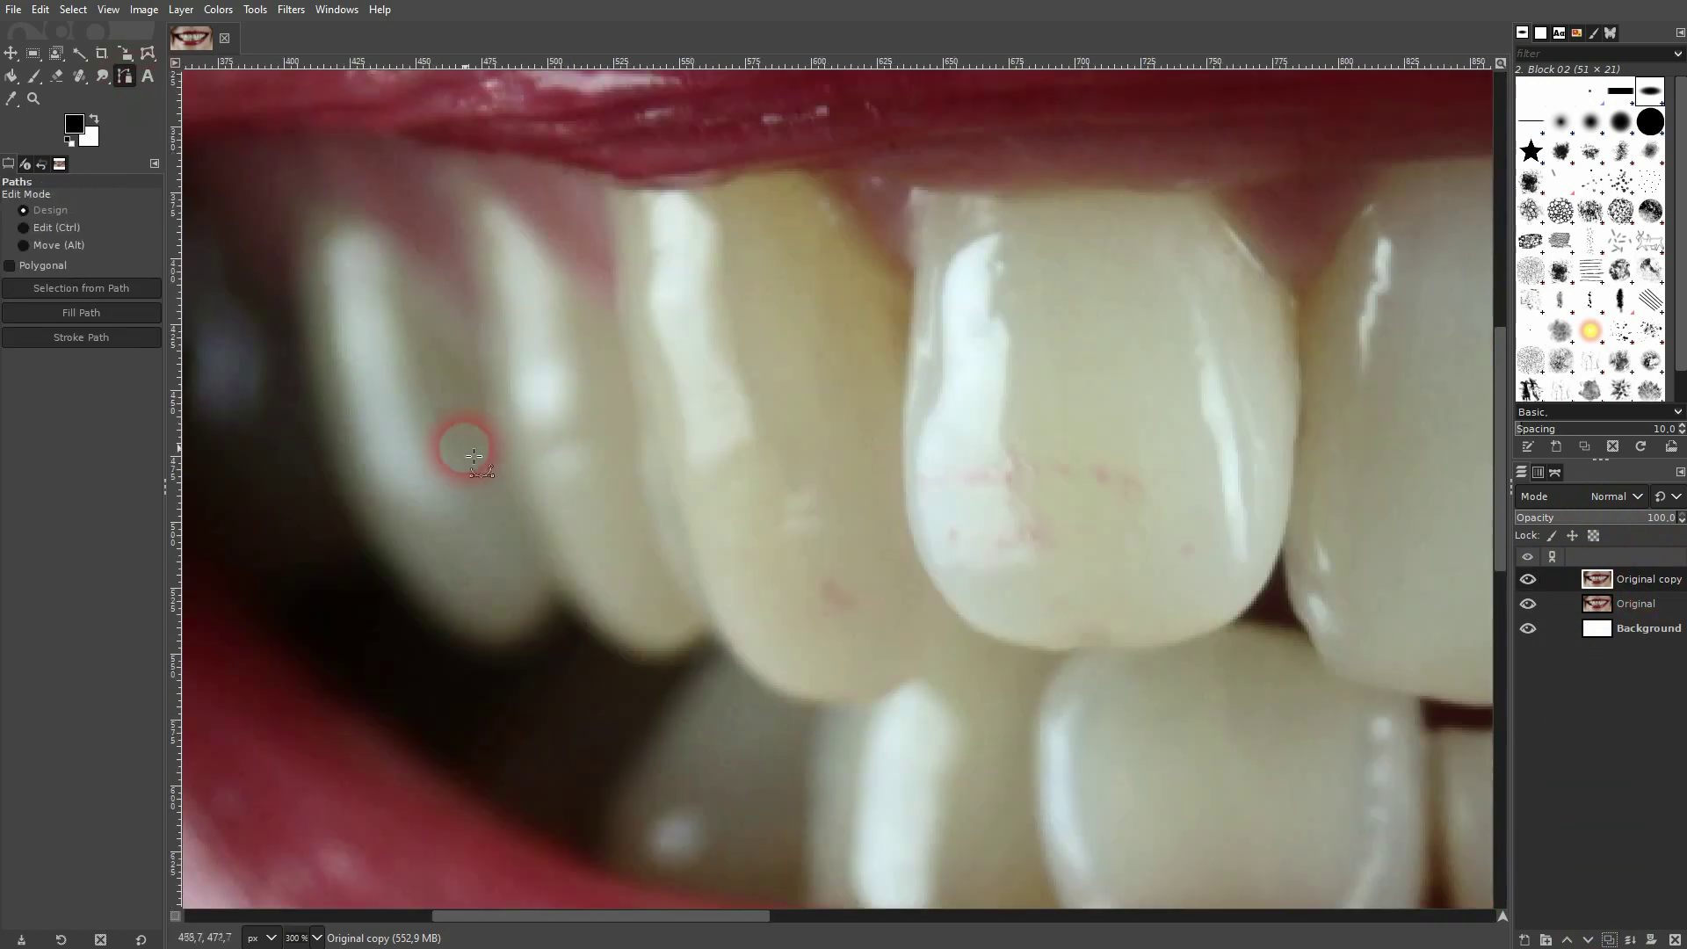
click(290, 291)
click(325, 210)
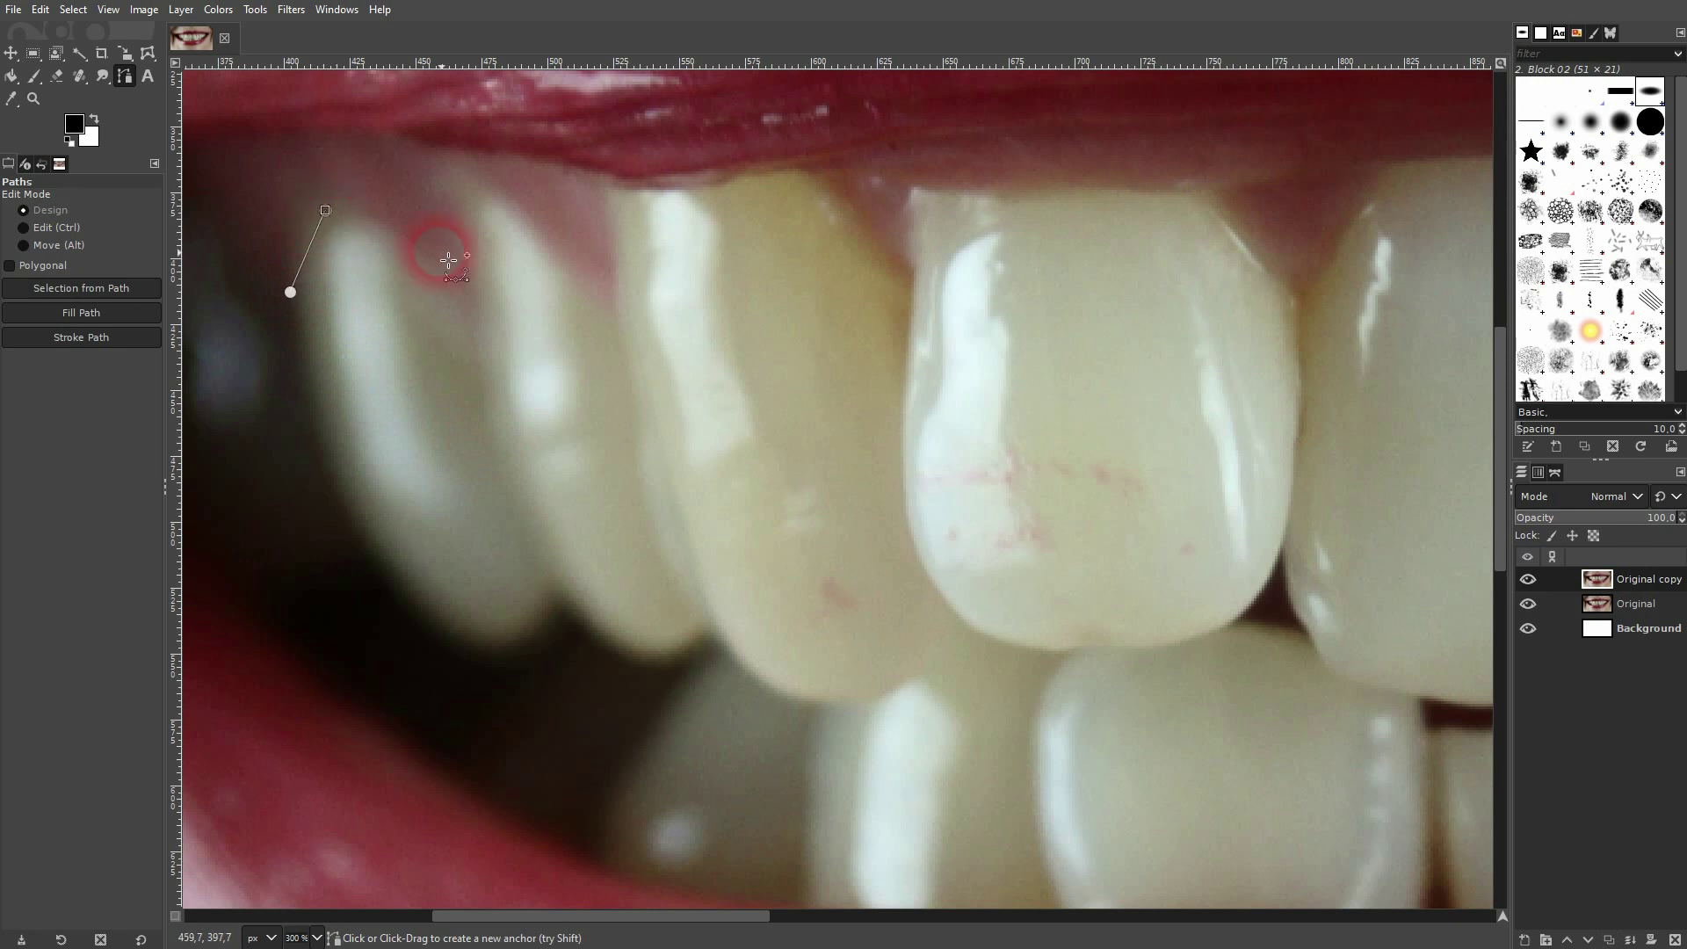
click(466, 292)
click(456, 179)
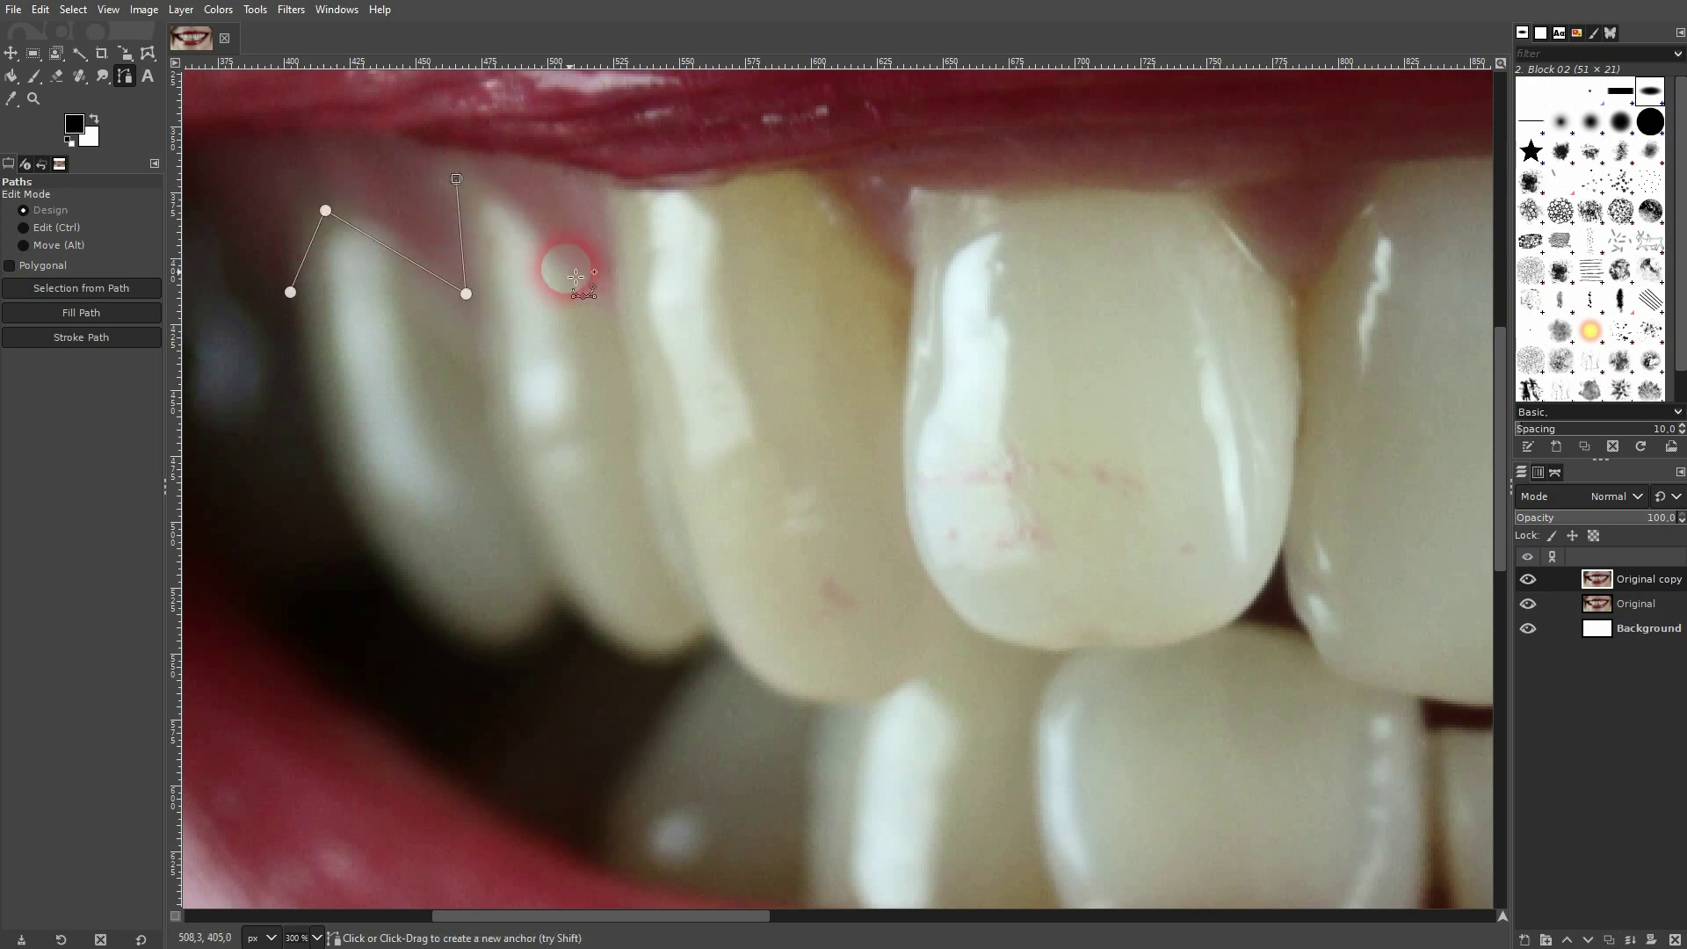
click(610, 309)
click(612, 189)
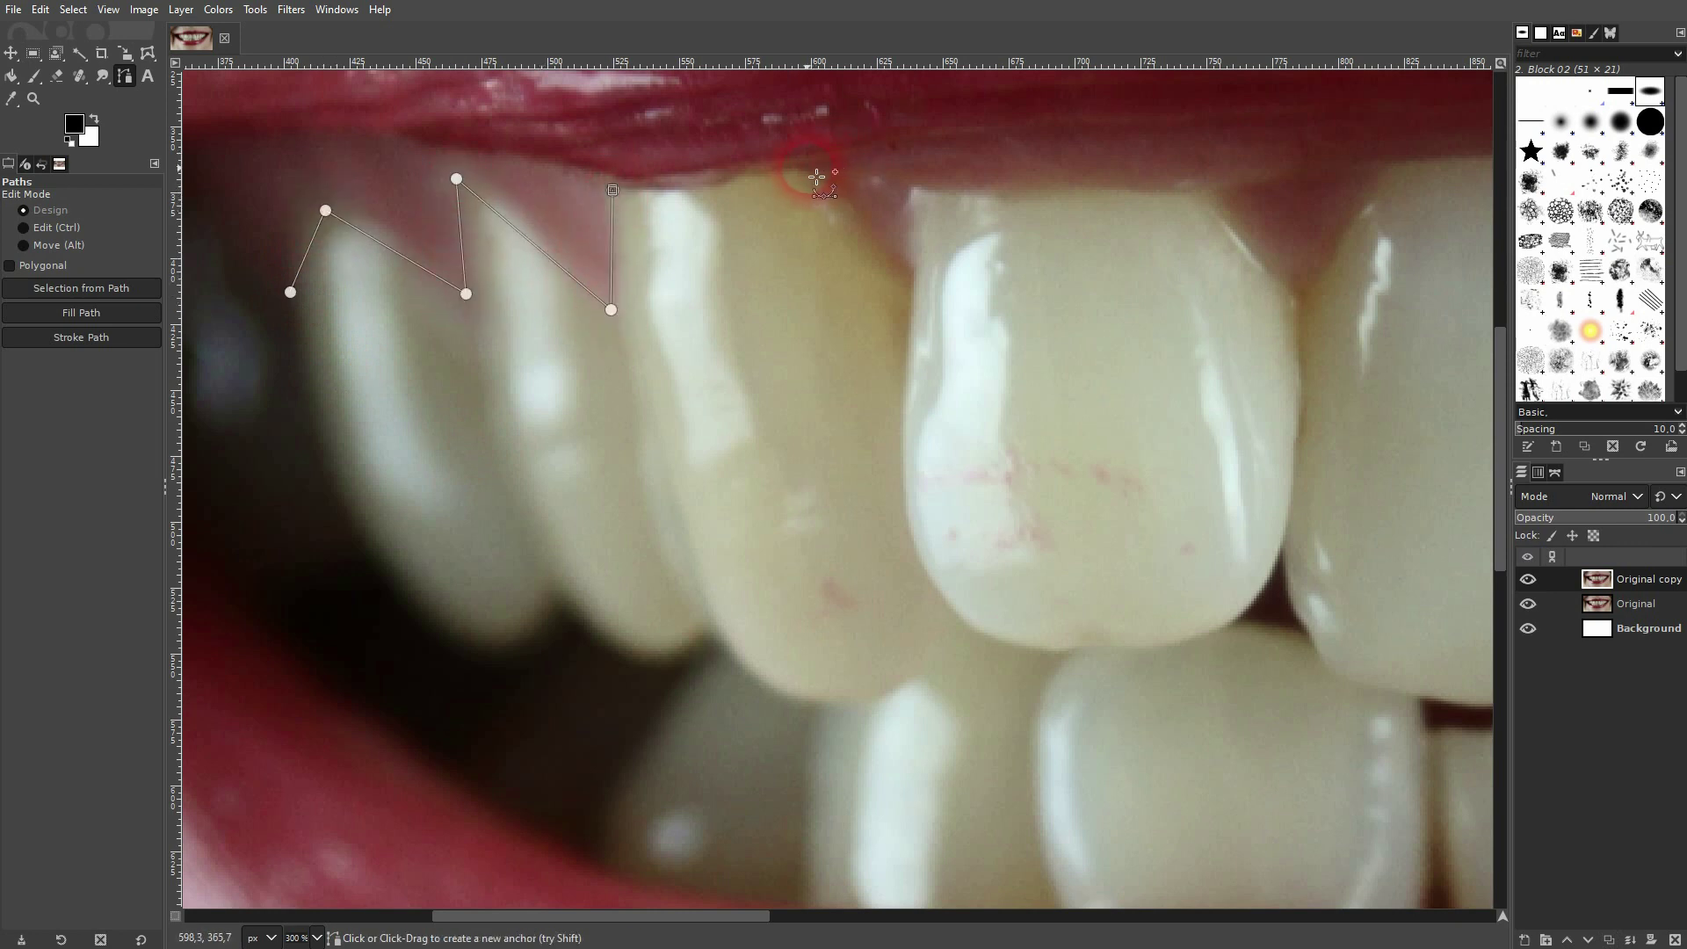
Step: Continue the path along the gum line of the third and fourth upper teeth from the left
click(807, 168)
click(910, 272)
click(915, 189)
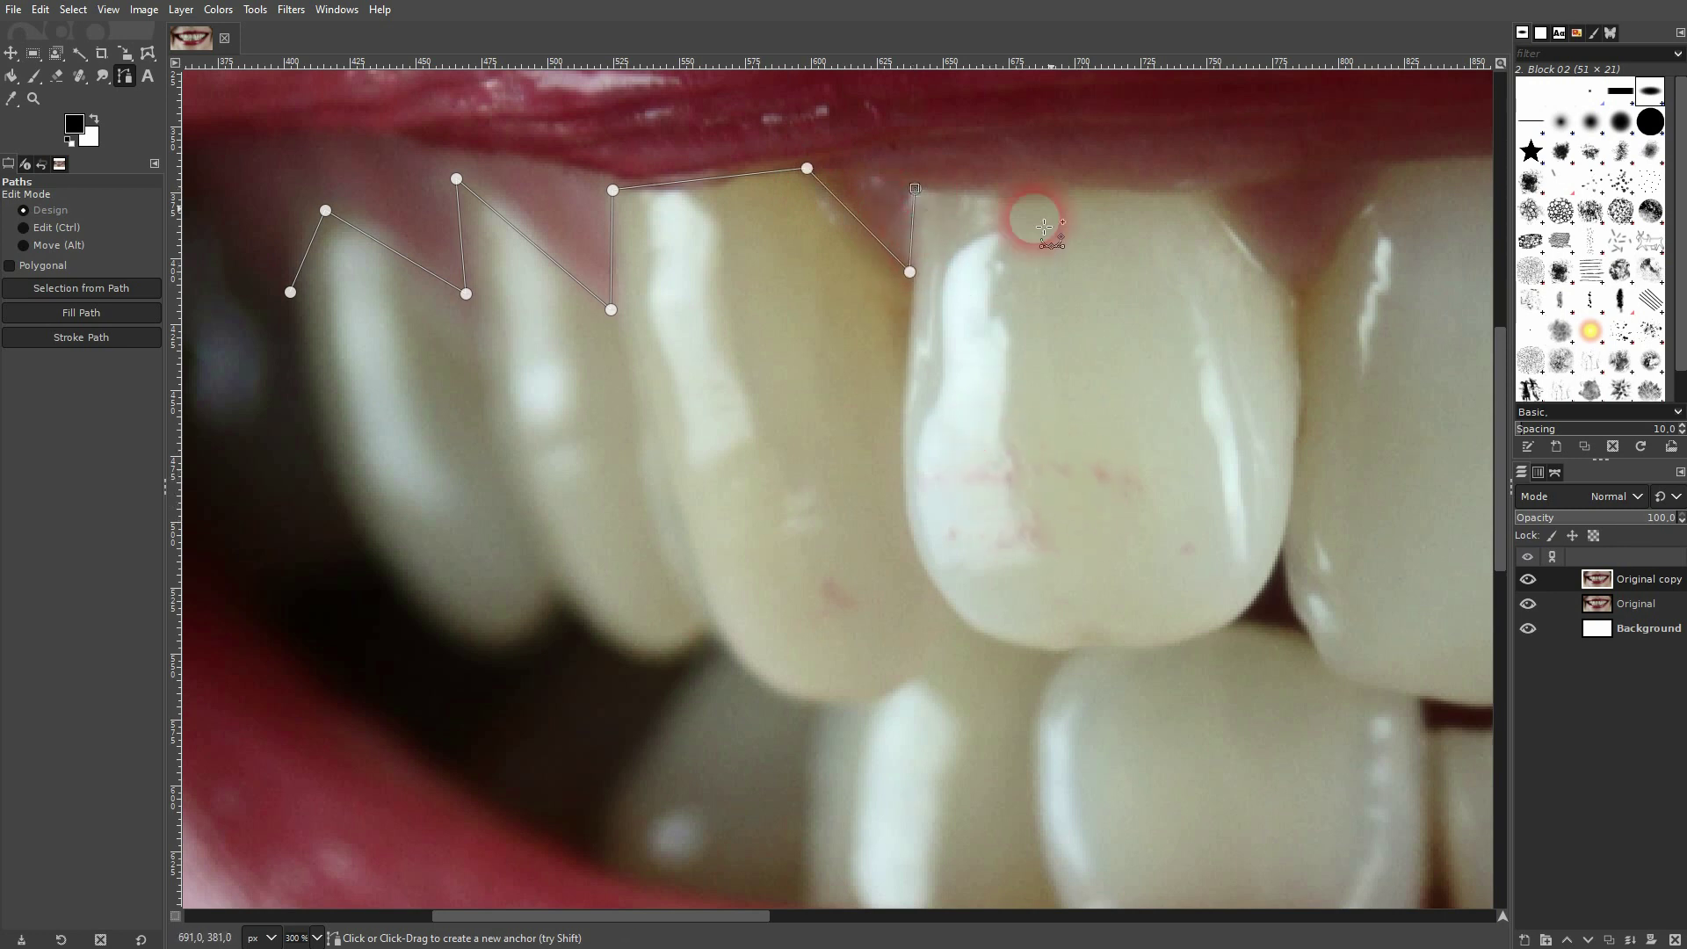
click(1195, 188)
click(1310, 293)
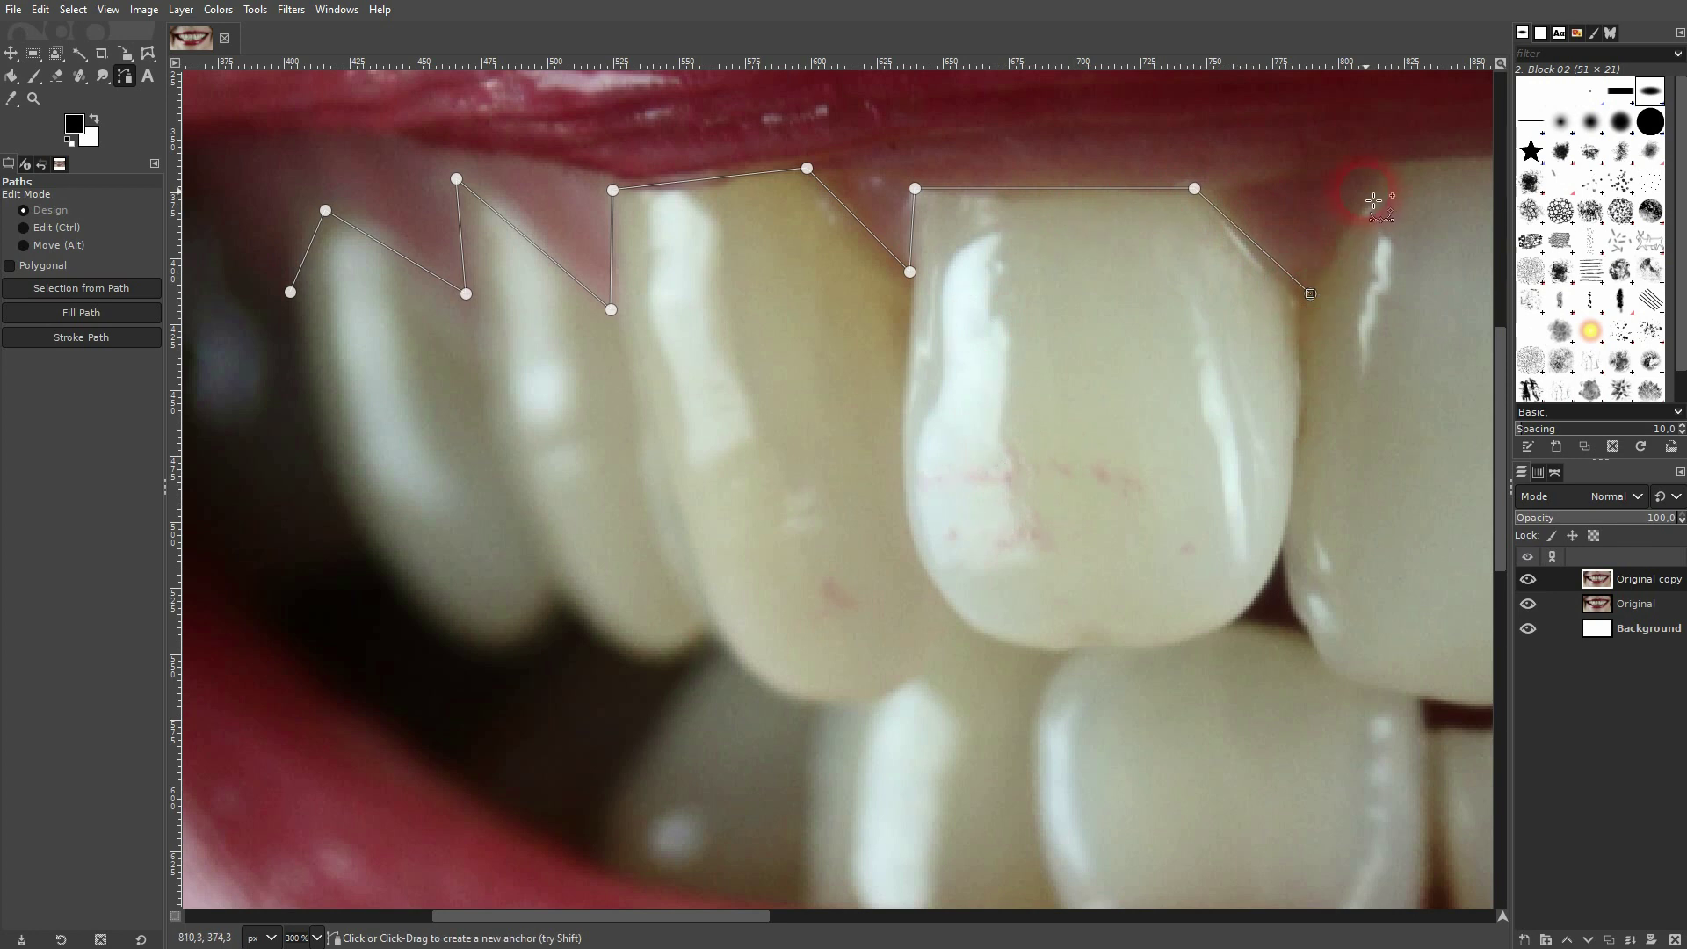
Step: Trace the path along the gum line over both large upper front teeth, dipping into the gap between them
drag(1372, 167, 508, 434)
click(701, 382)
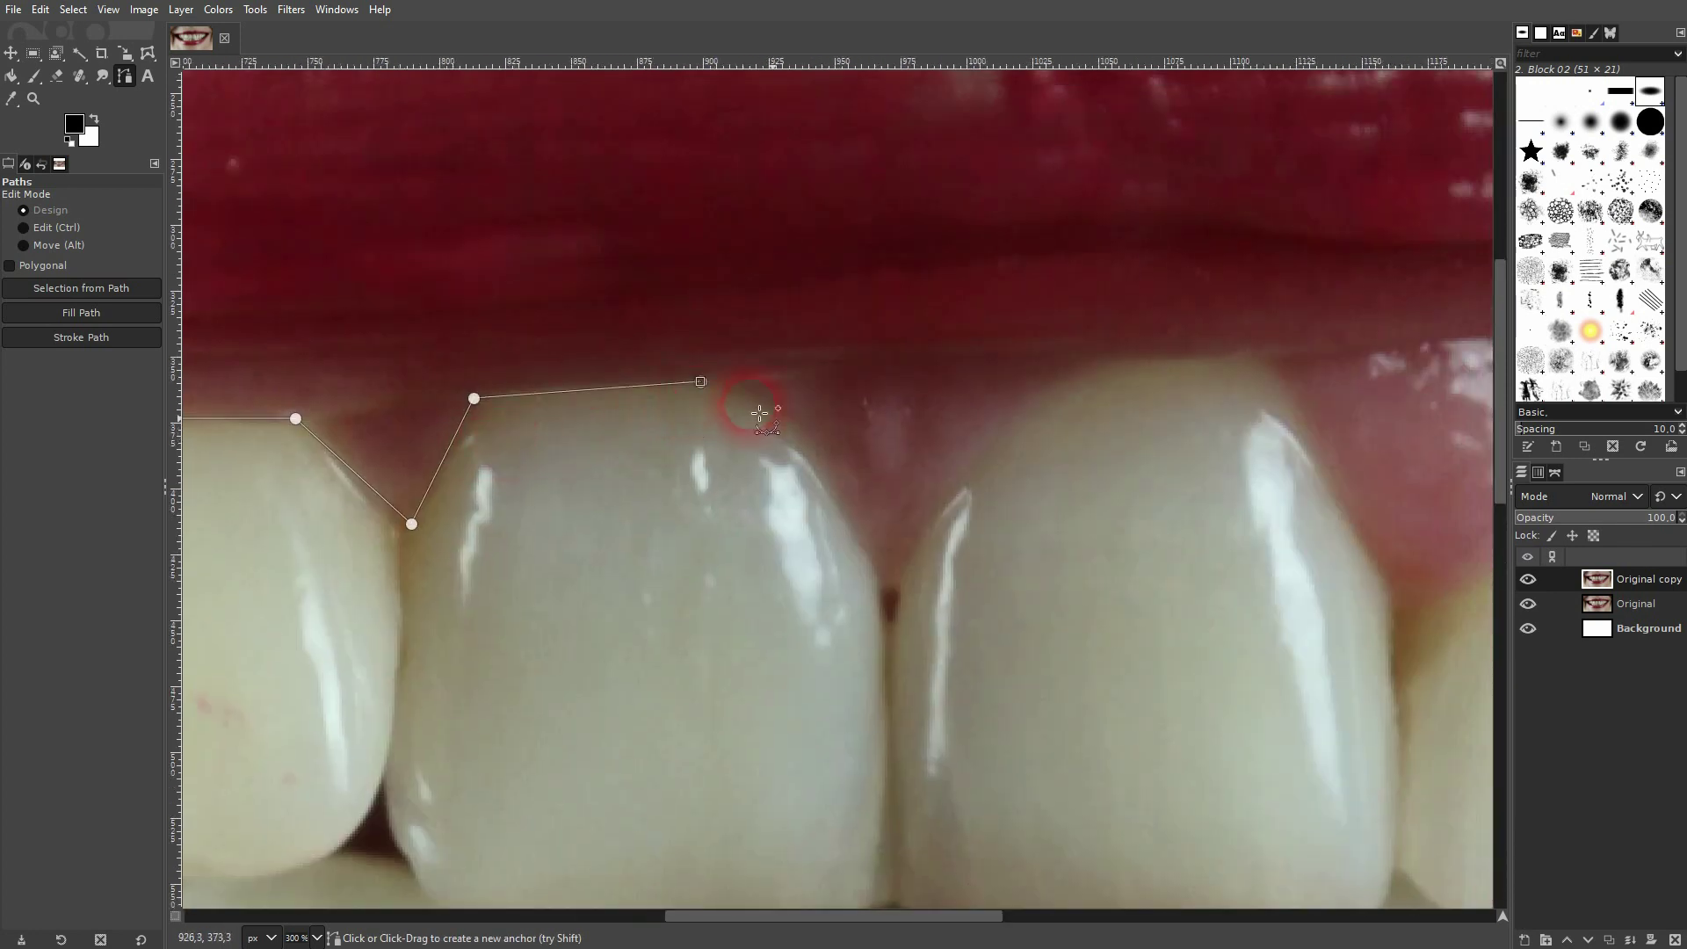
click(827, 459)
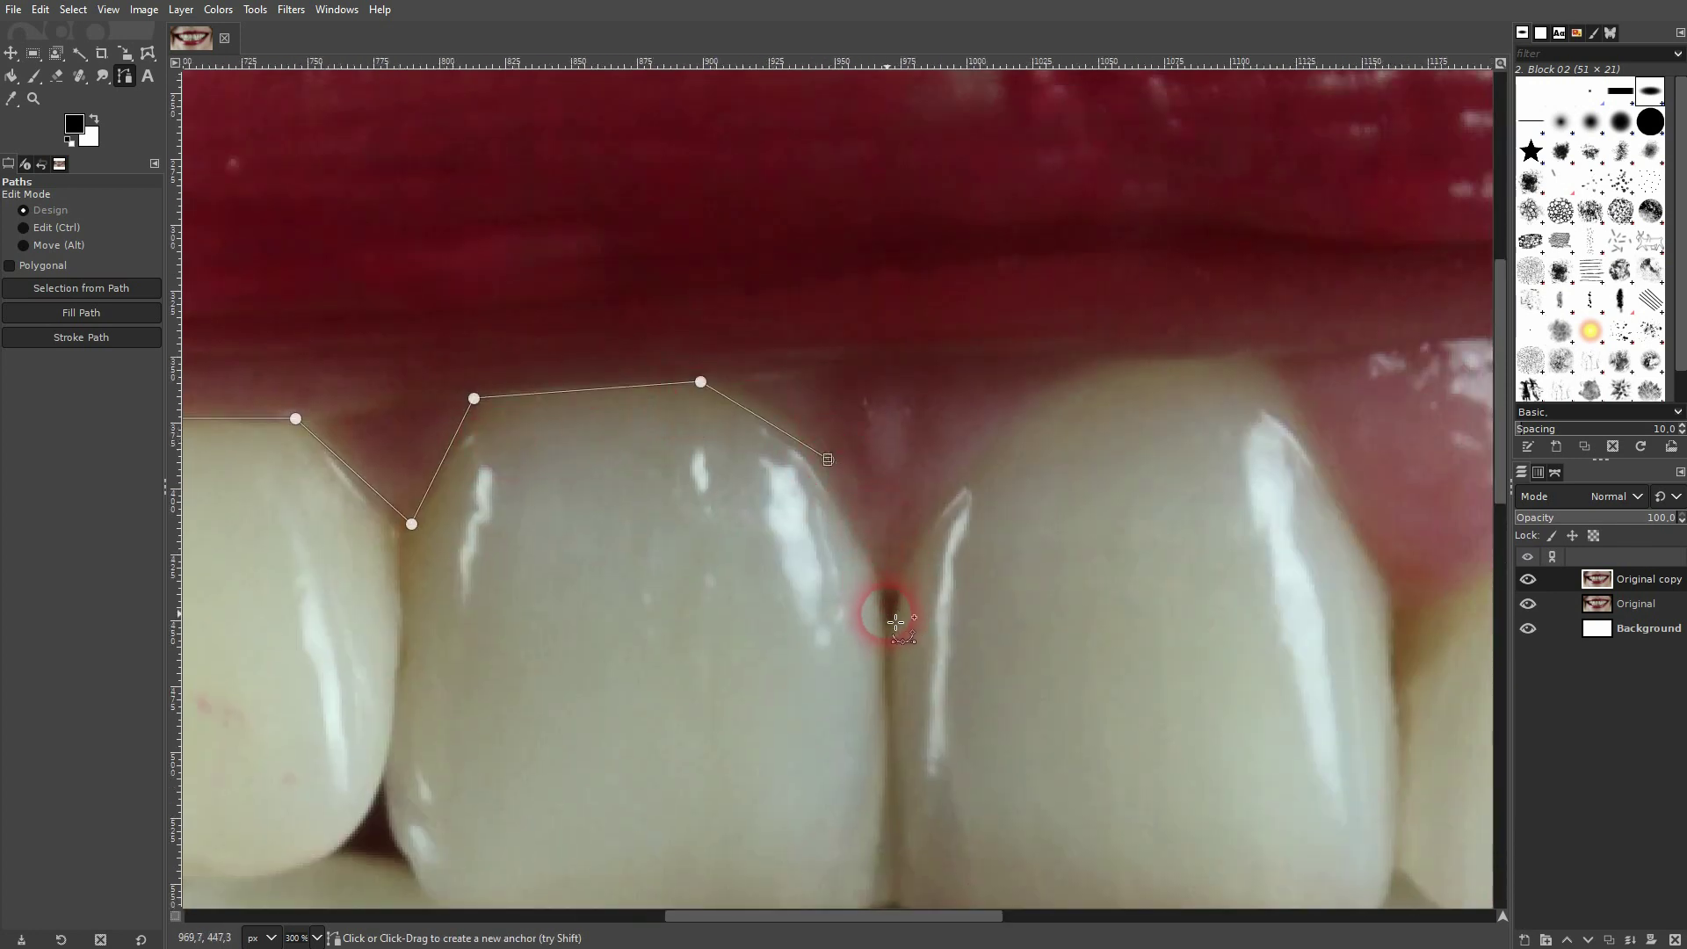
drag(887, 613, 910, 560)
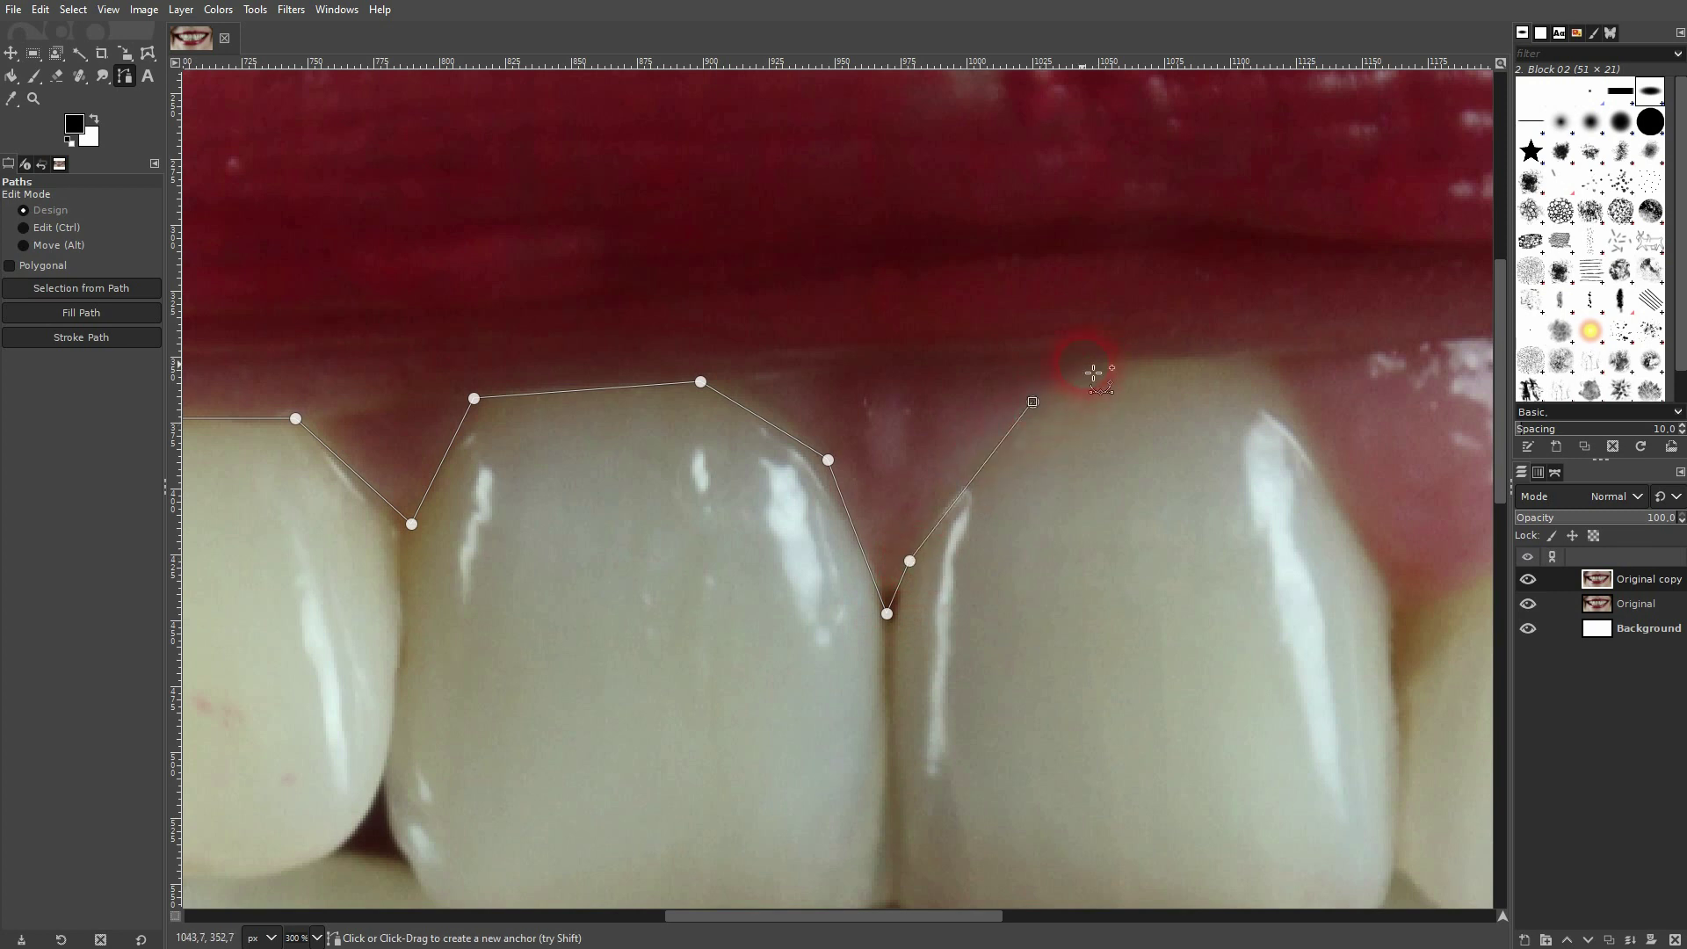
click(1347, 481)
click(1394, 603)
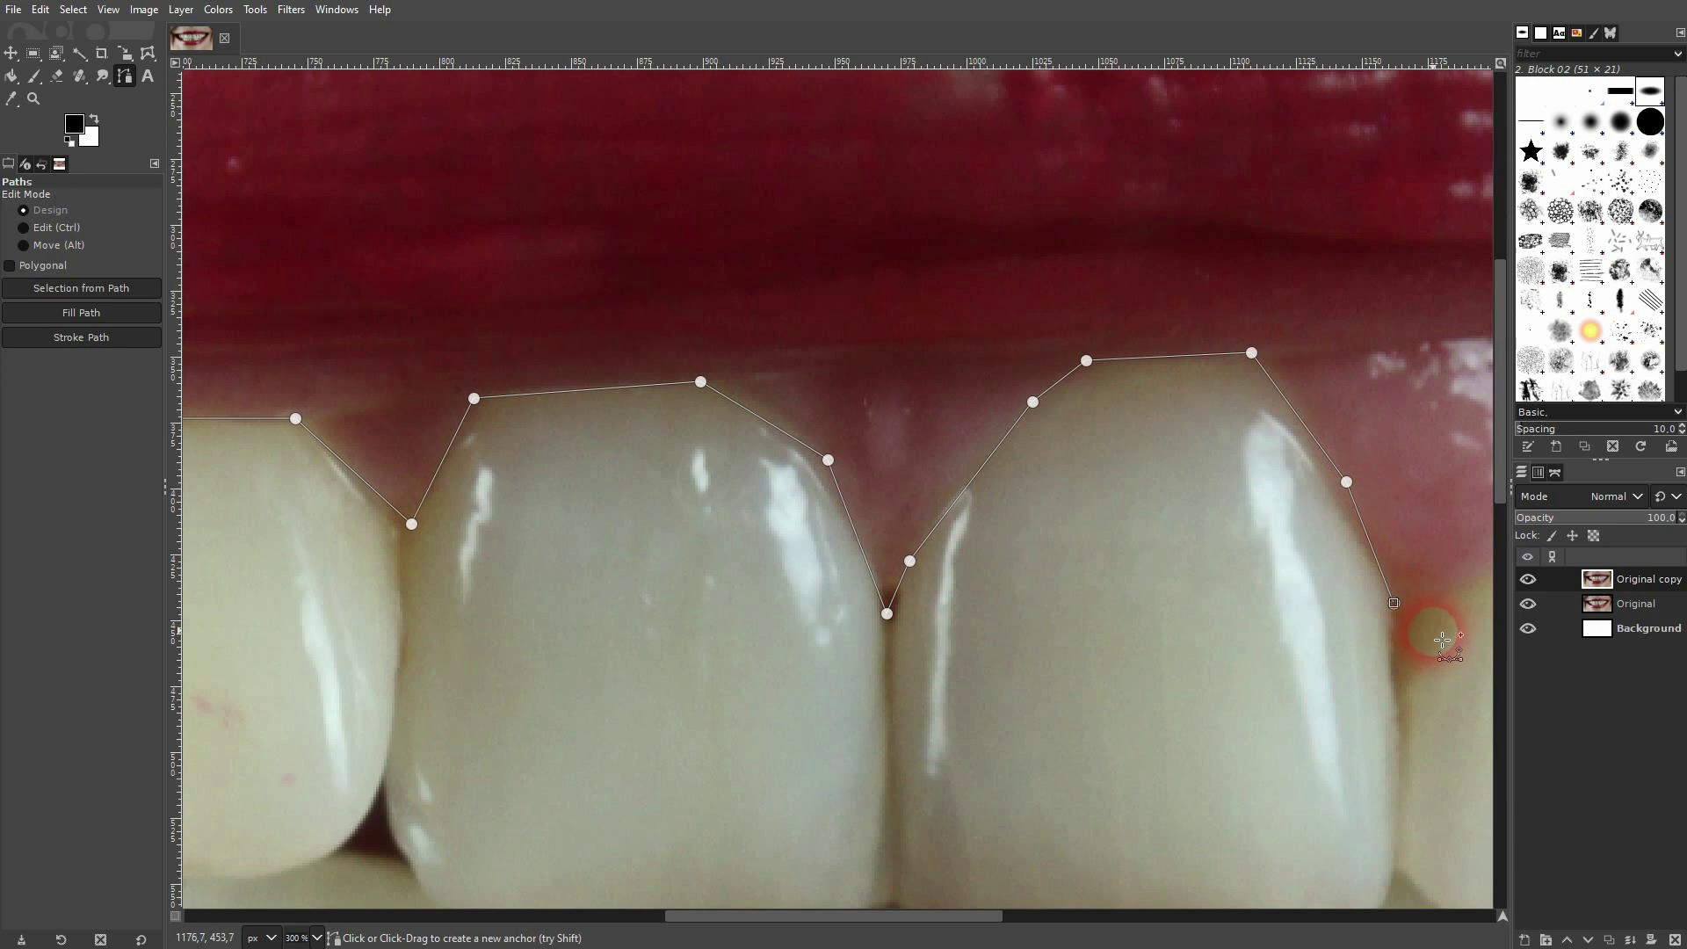
drag(1424, 627, 715, 580)
Step: Extend the path around the gum edge of the upper tooth just right of the two front teeth
click(721, 570)
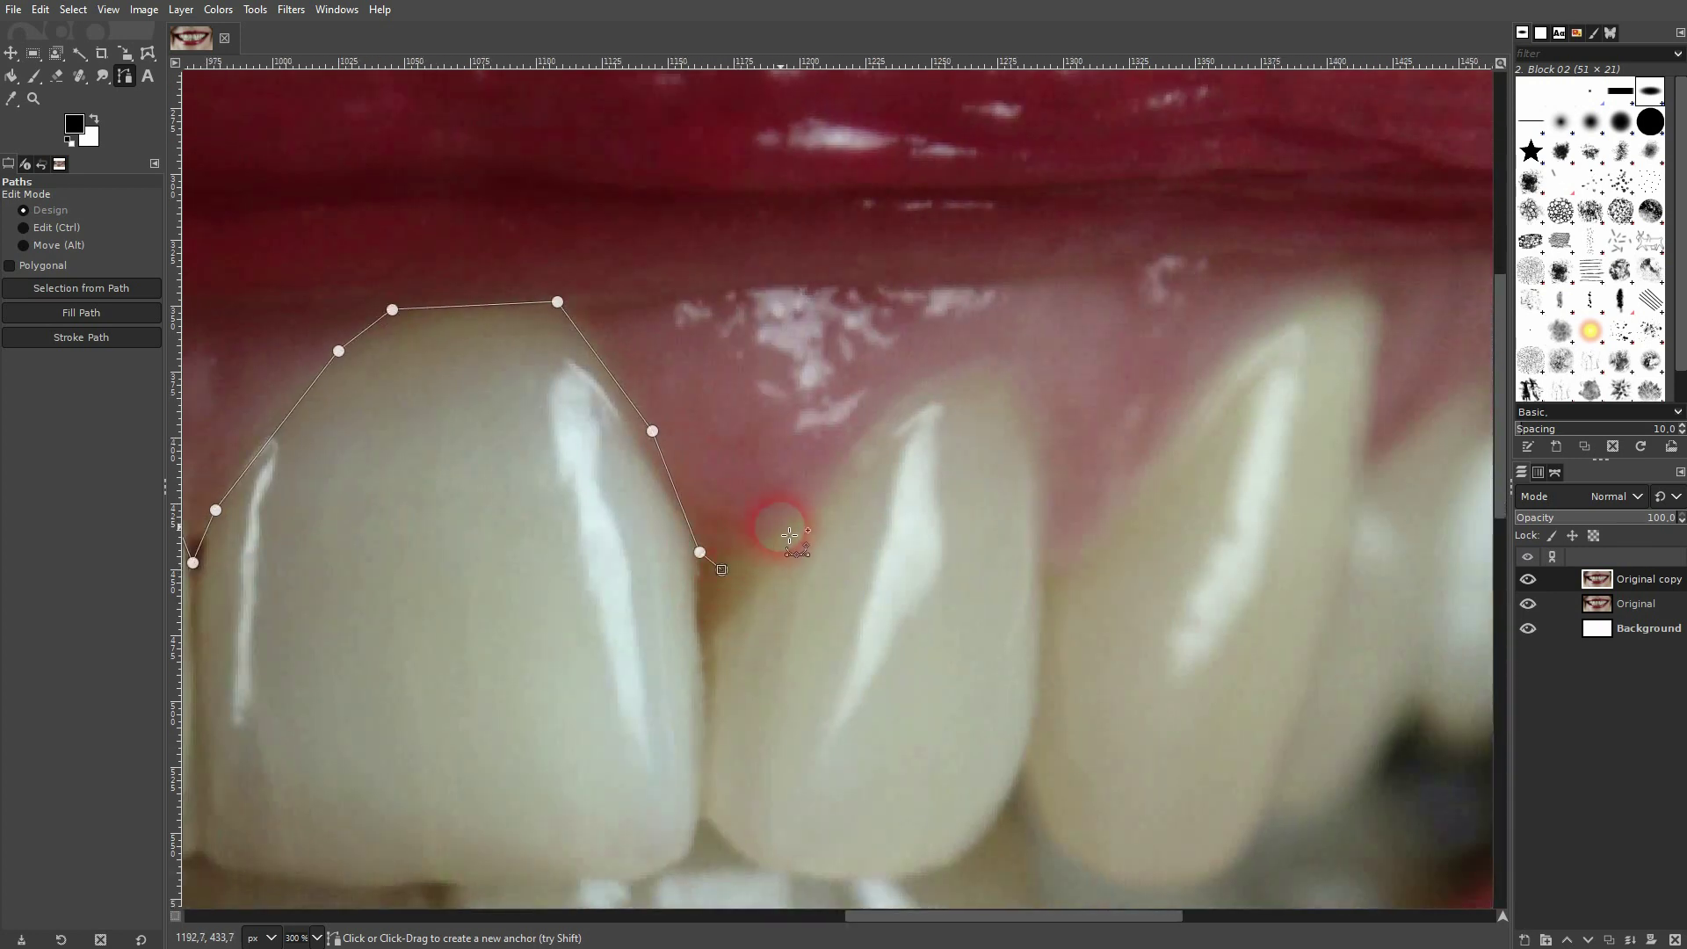
click(789, 526)
click(916, 389)
click(989, 365)
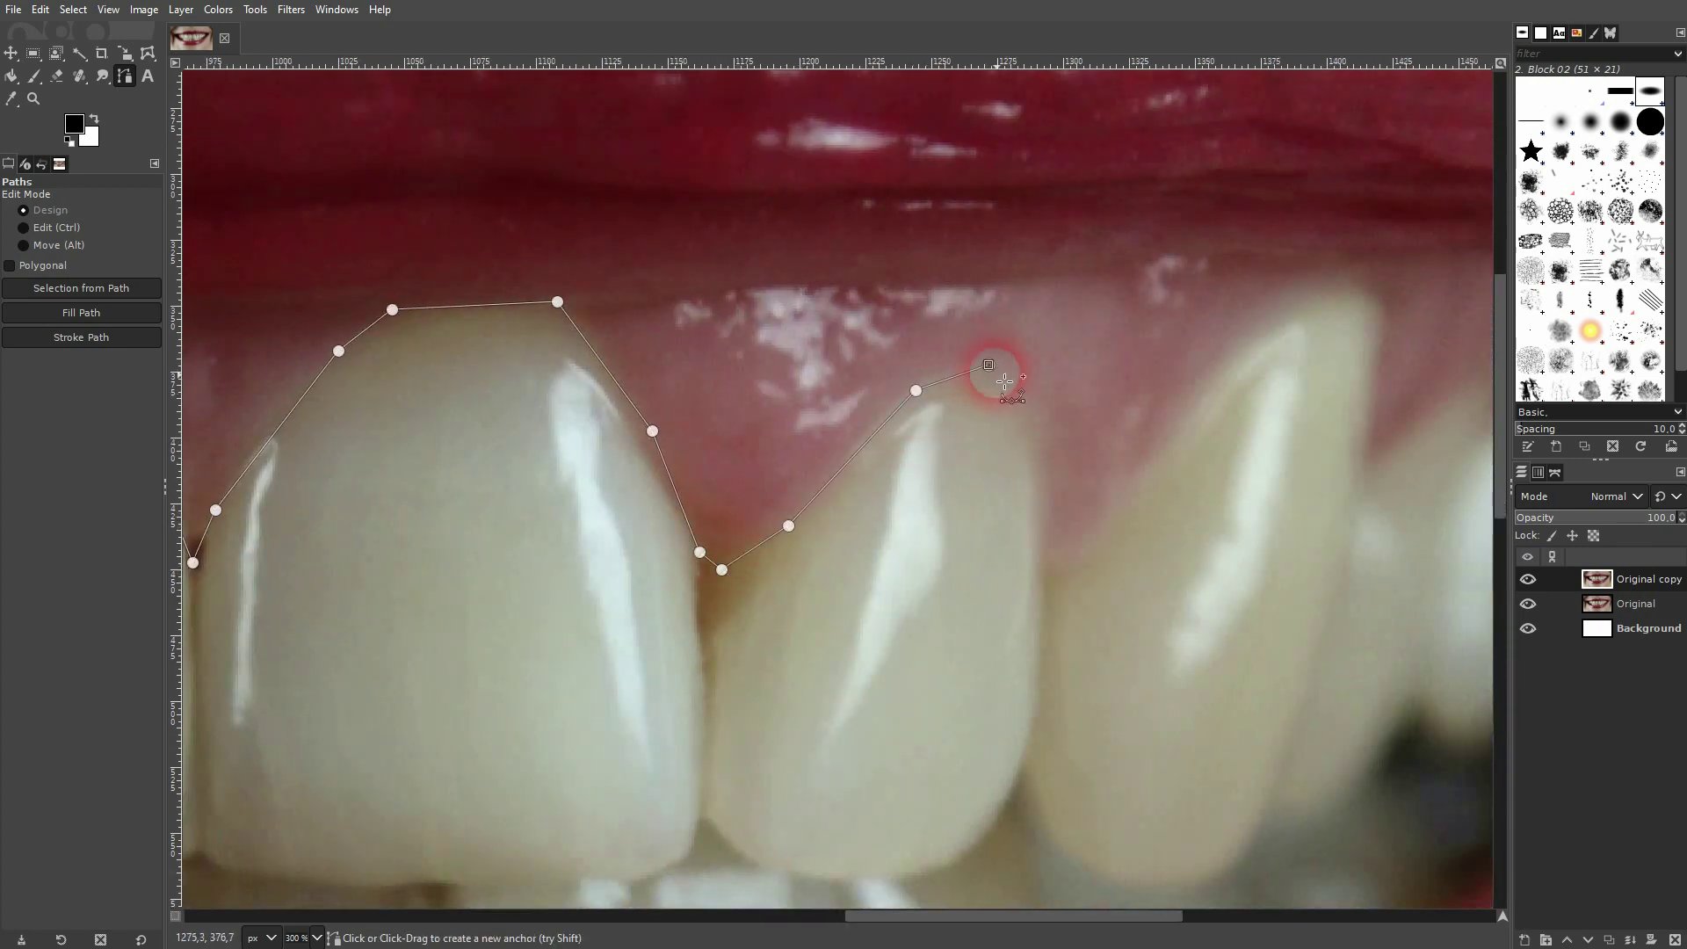
click(1048, 461)
click(1047, 566)
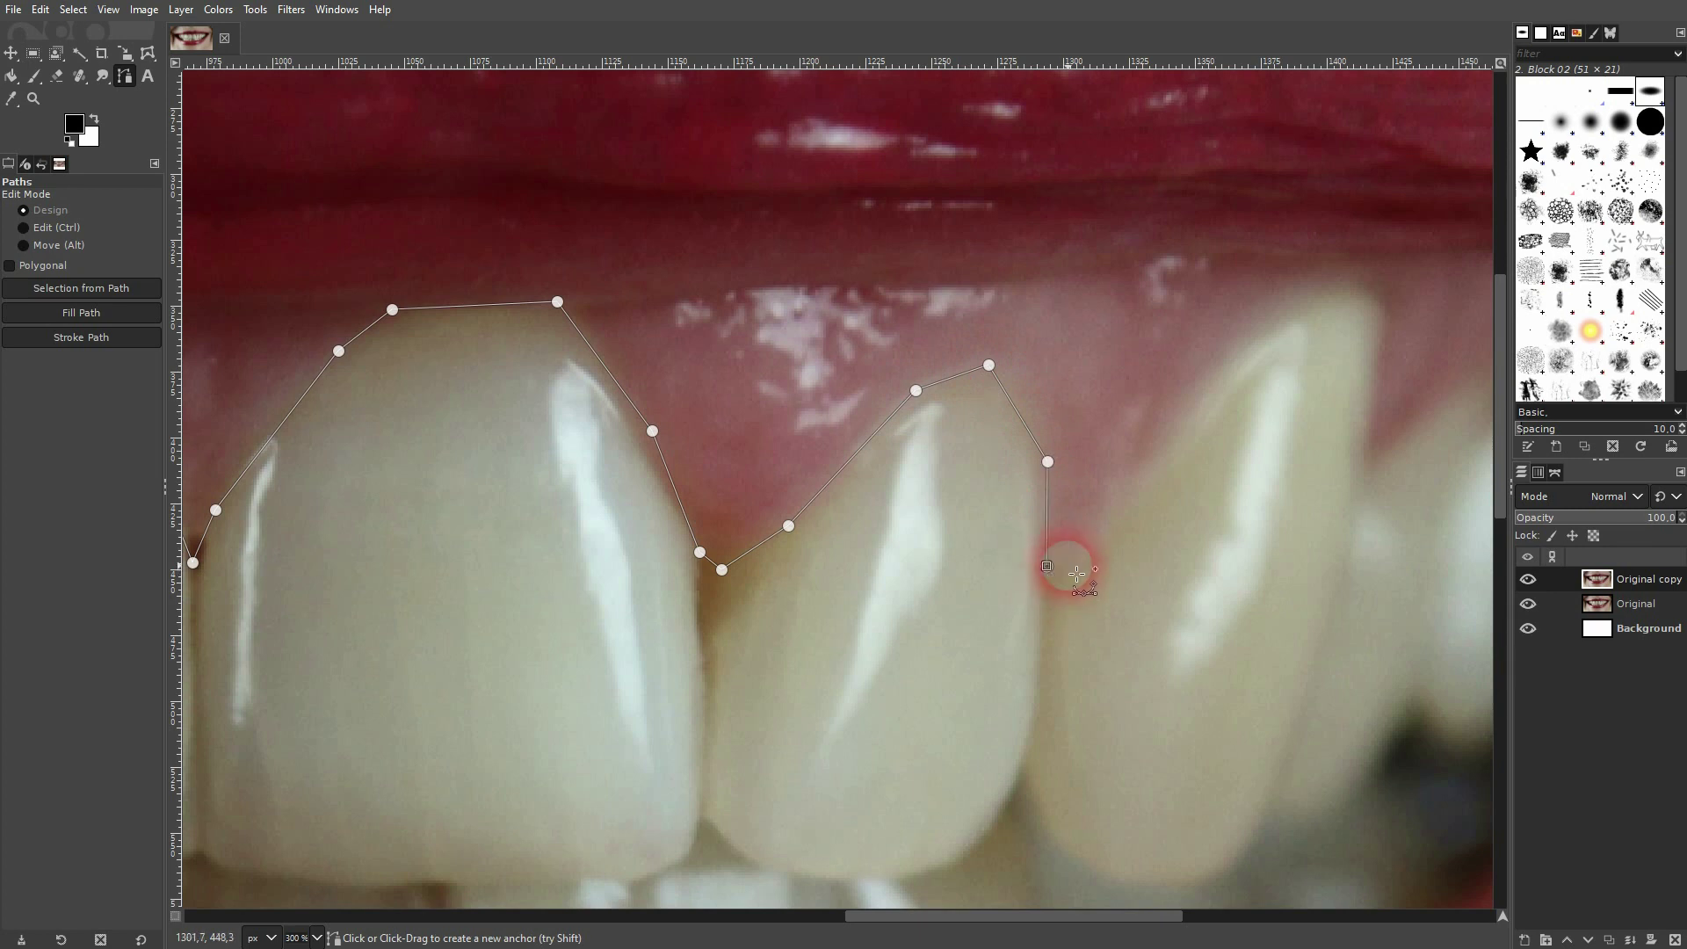
Step: Trace the path up over the pointed upper tooth on the right and down its far side
click(1068, 566)
click(1191, 419)
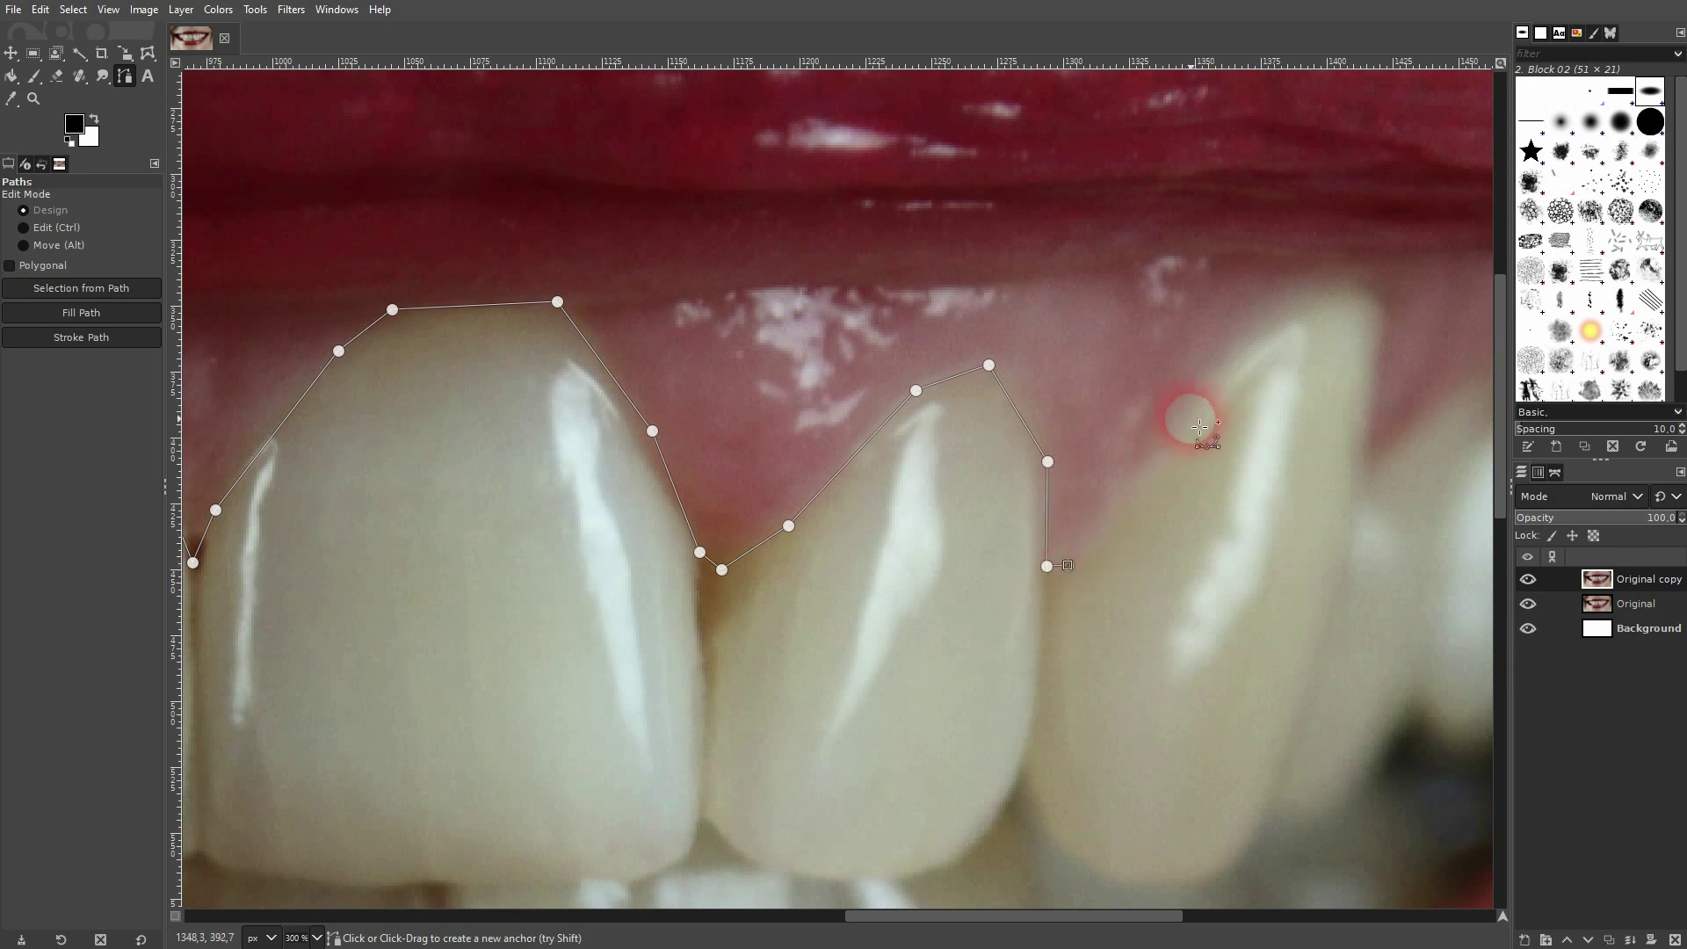
click(1335, 290)
drag(1406, 381, 997, 432)
click(977, 361)
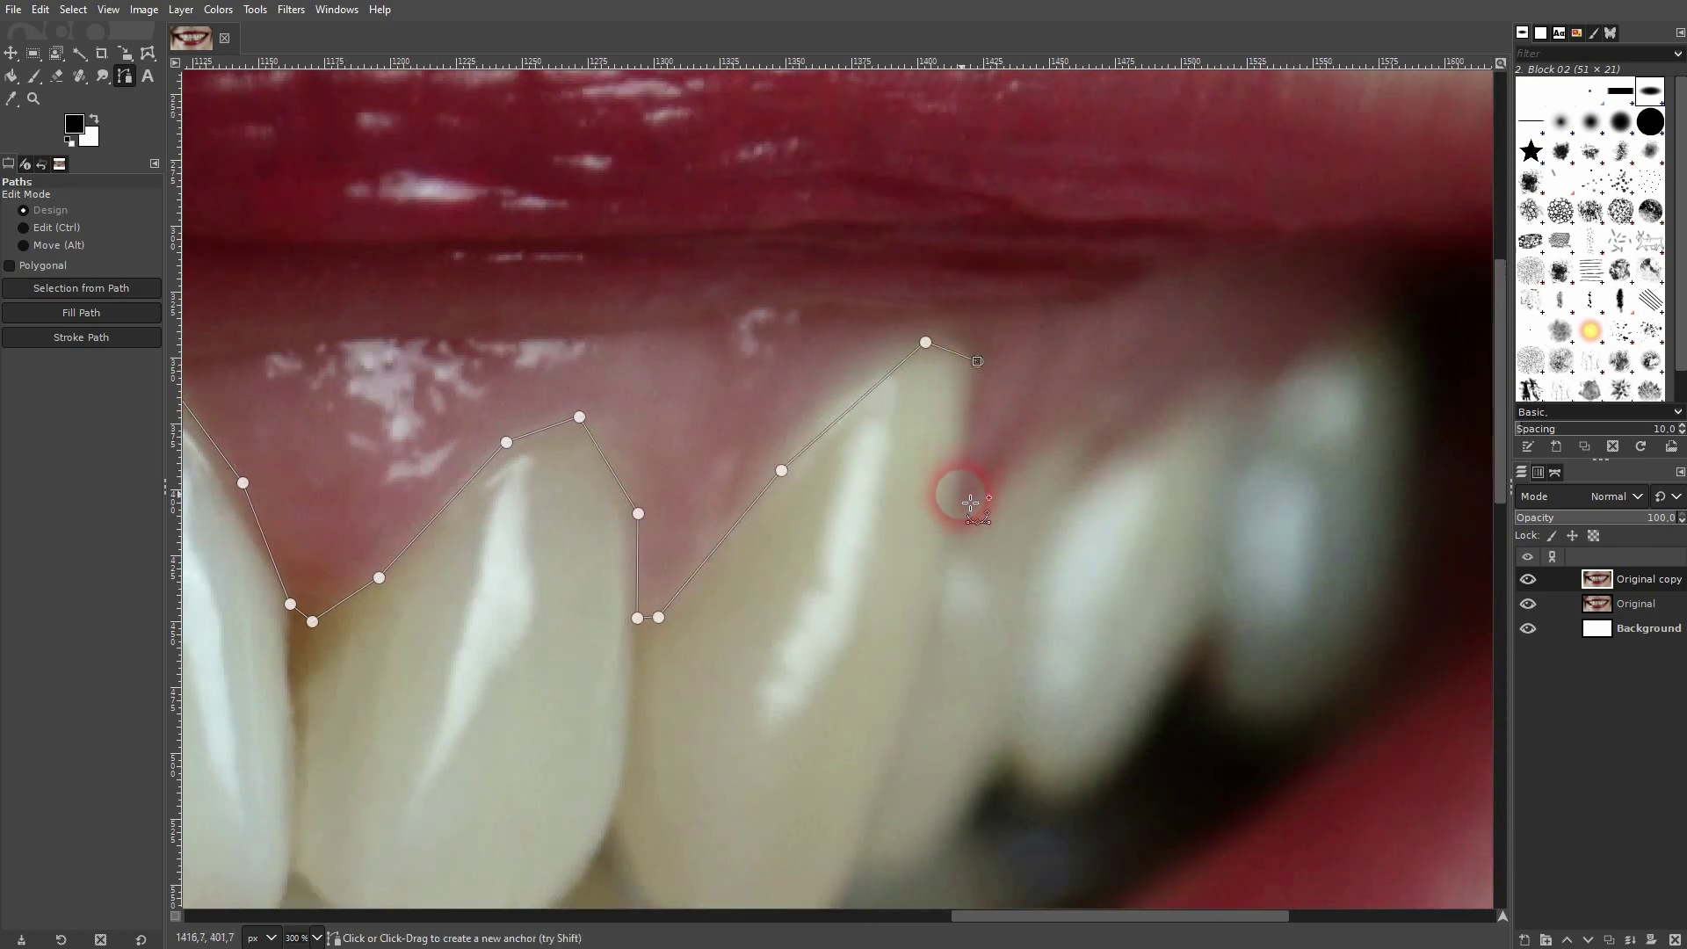
click(957, 524)
Step: Continue the path along the gum line of the blurred upper back teeth, up to the rightmost tooth
click(1040, 448)
click(1081, 416)
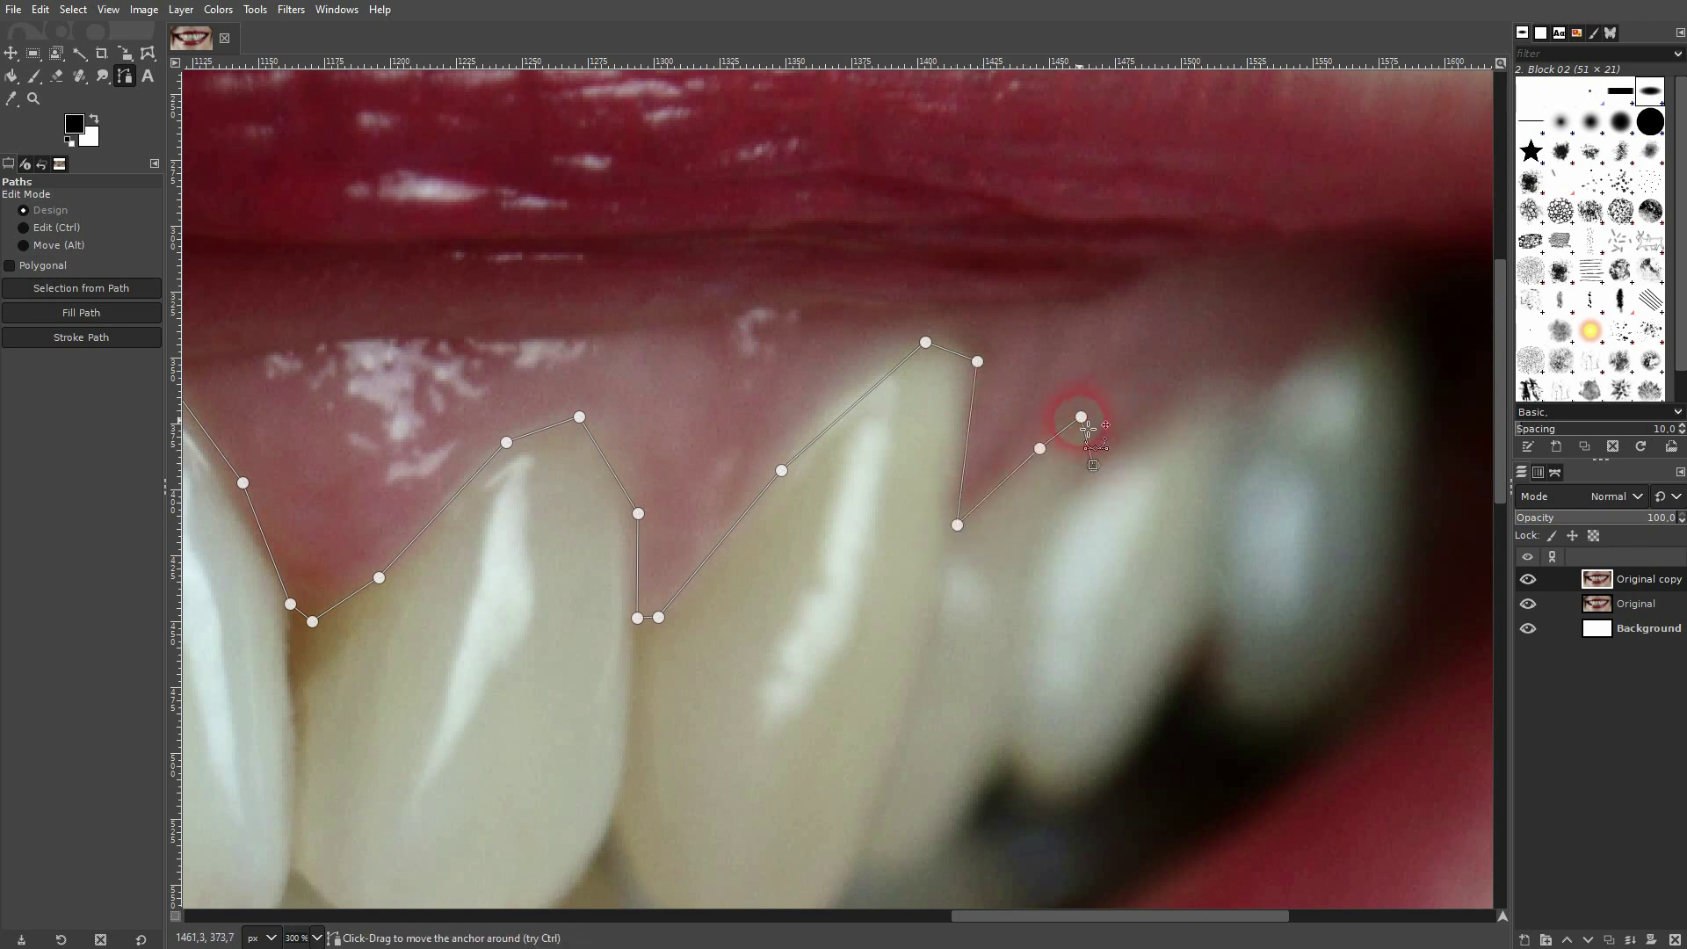
click(1094, 465)
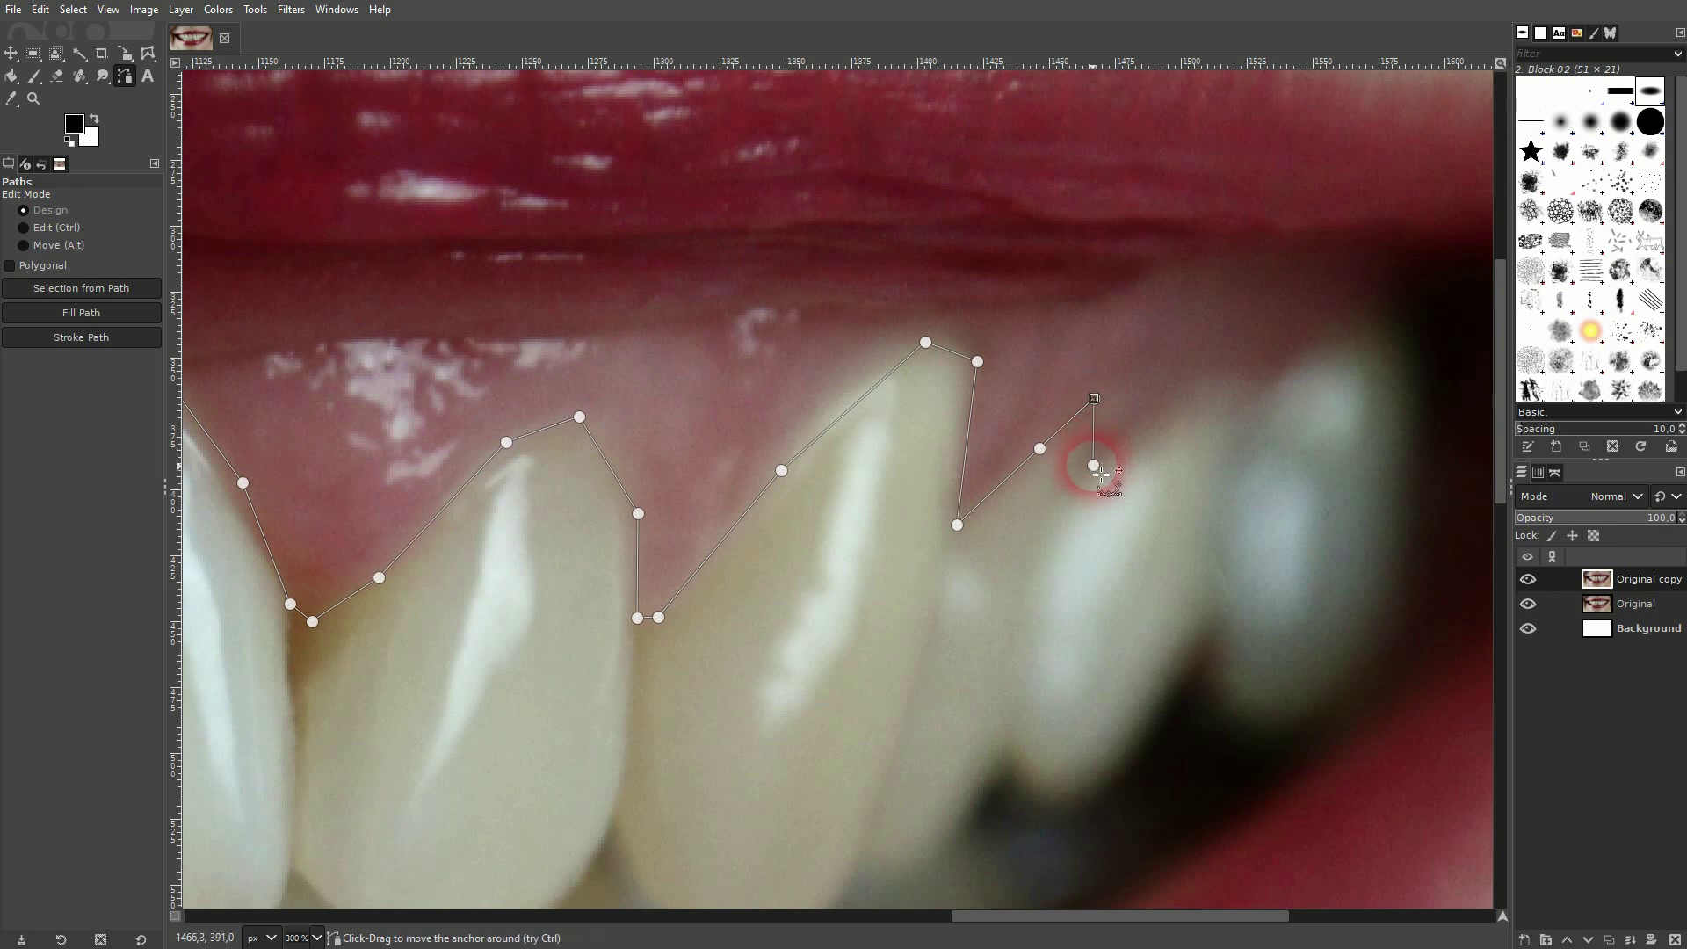
click(1094, 465)
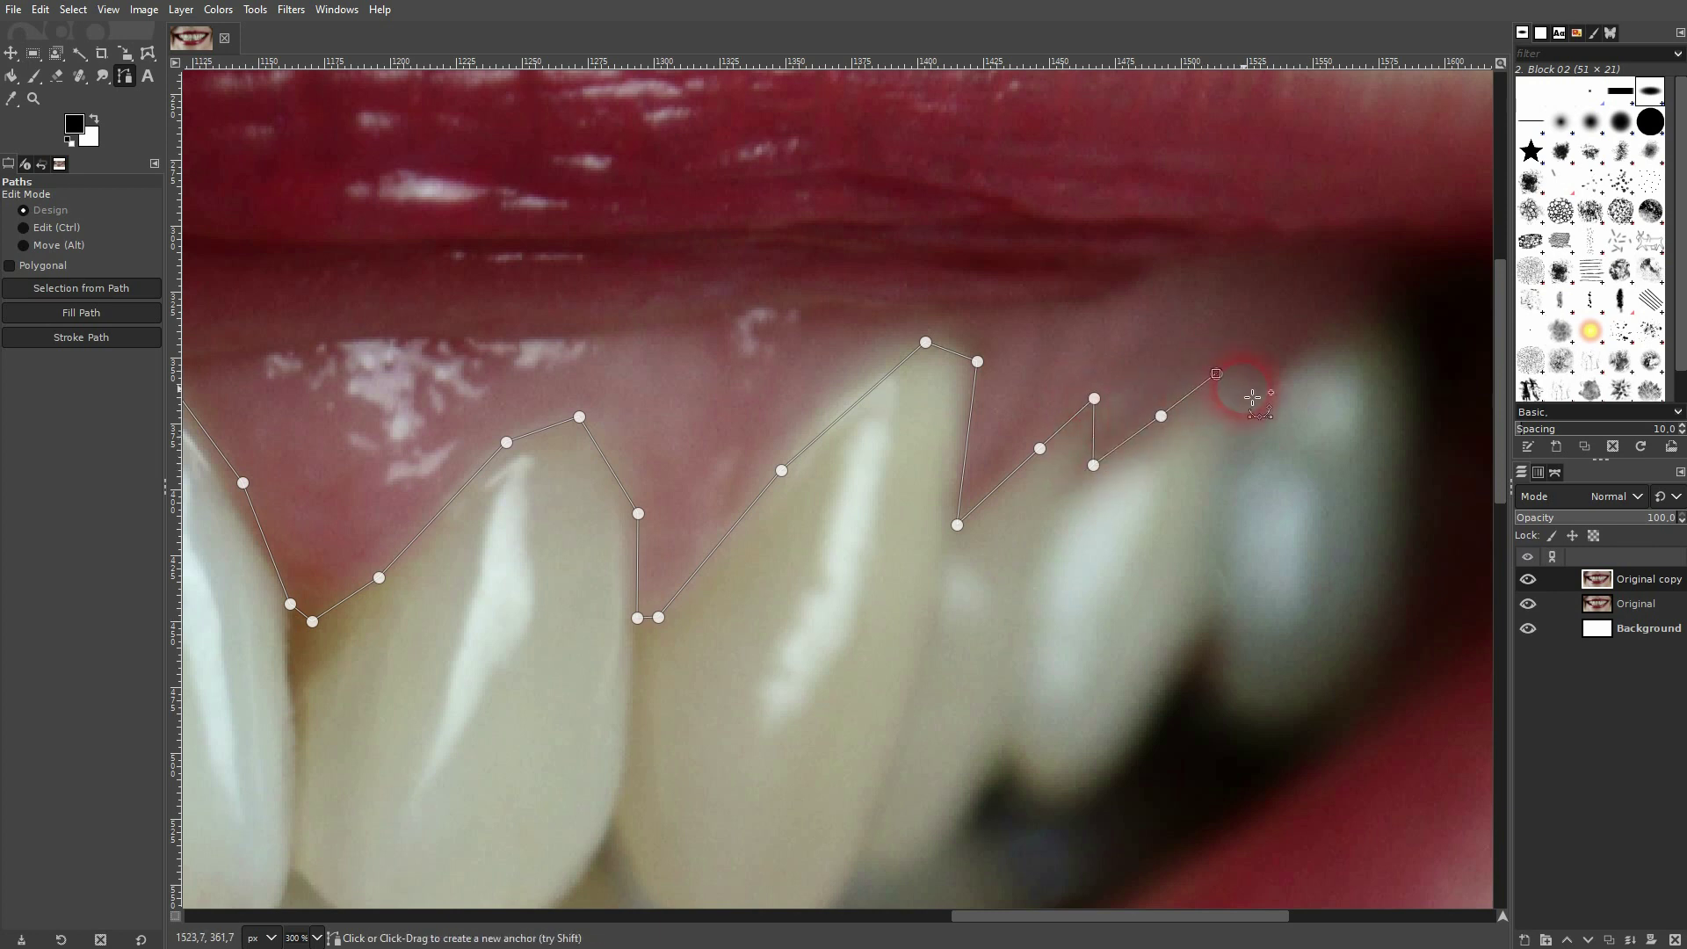
Step: Wrap the path around the rightmost upper tooth and along the back teeth's lower edges, down to the lower lip
click(1327, 343)
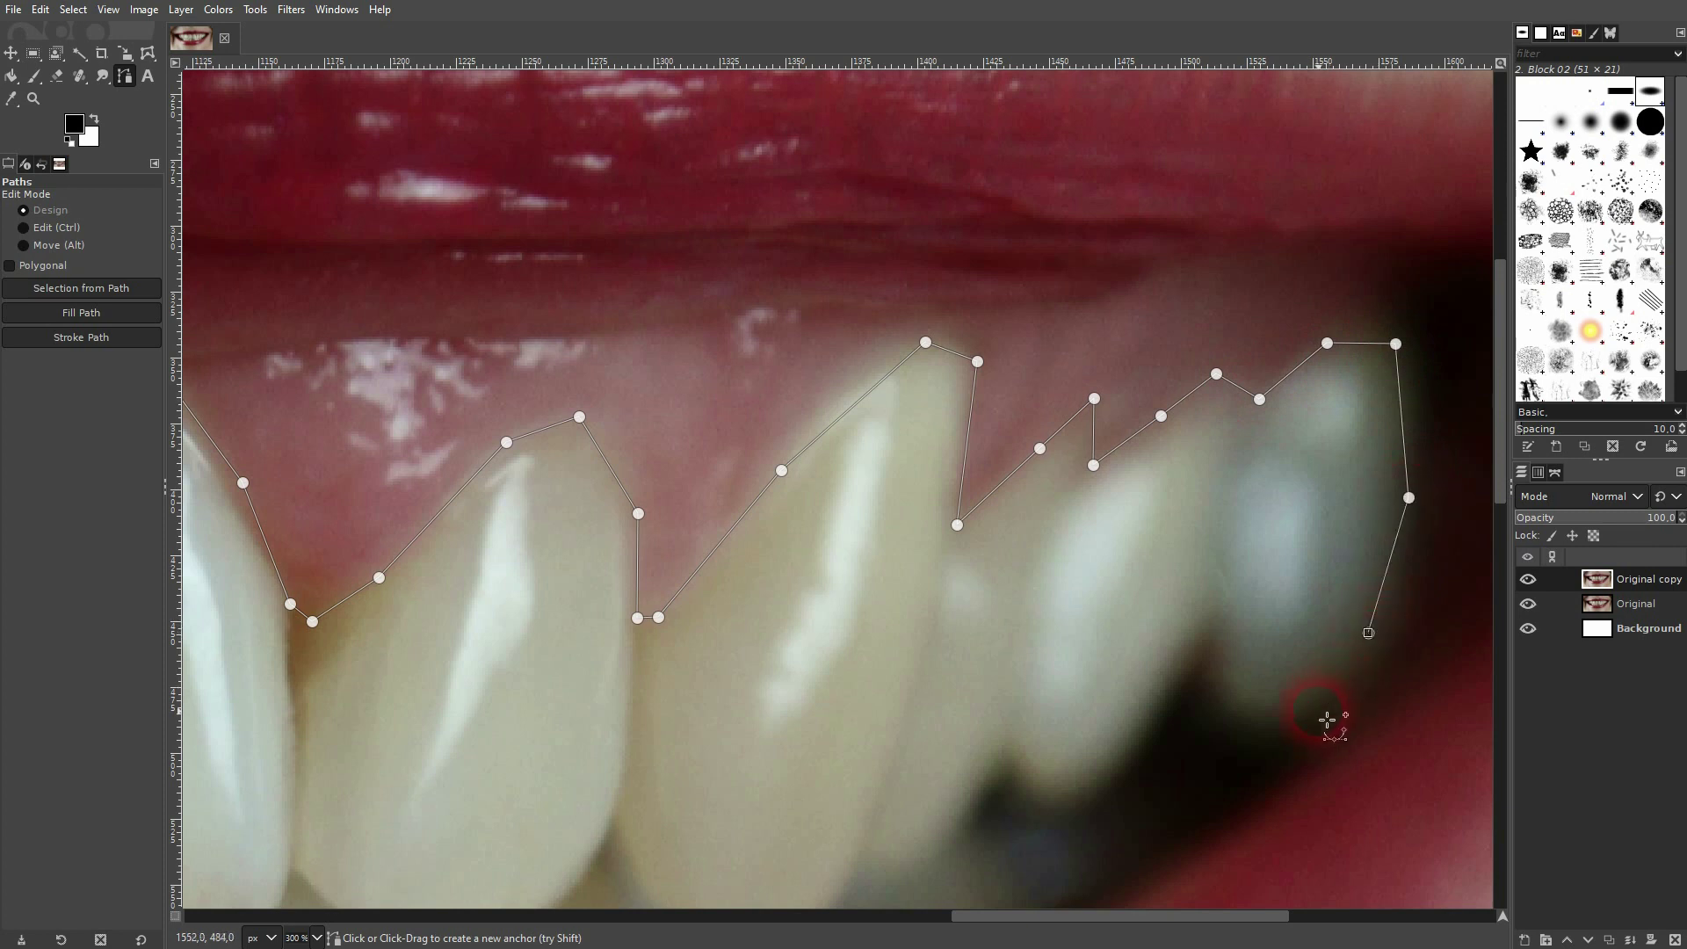
click(1241, 724)
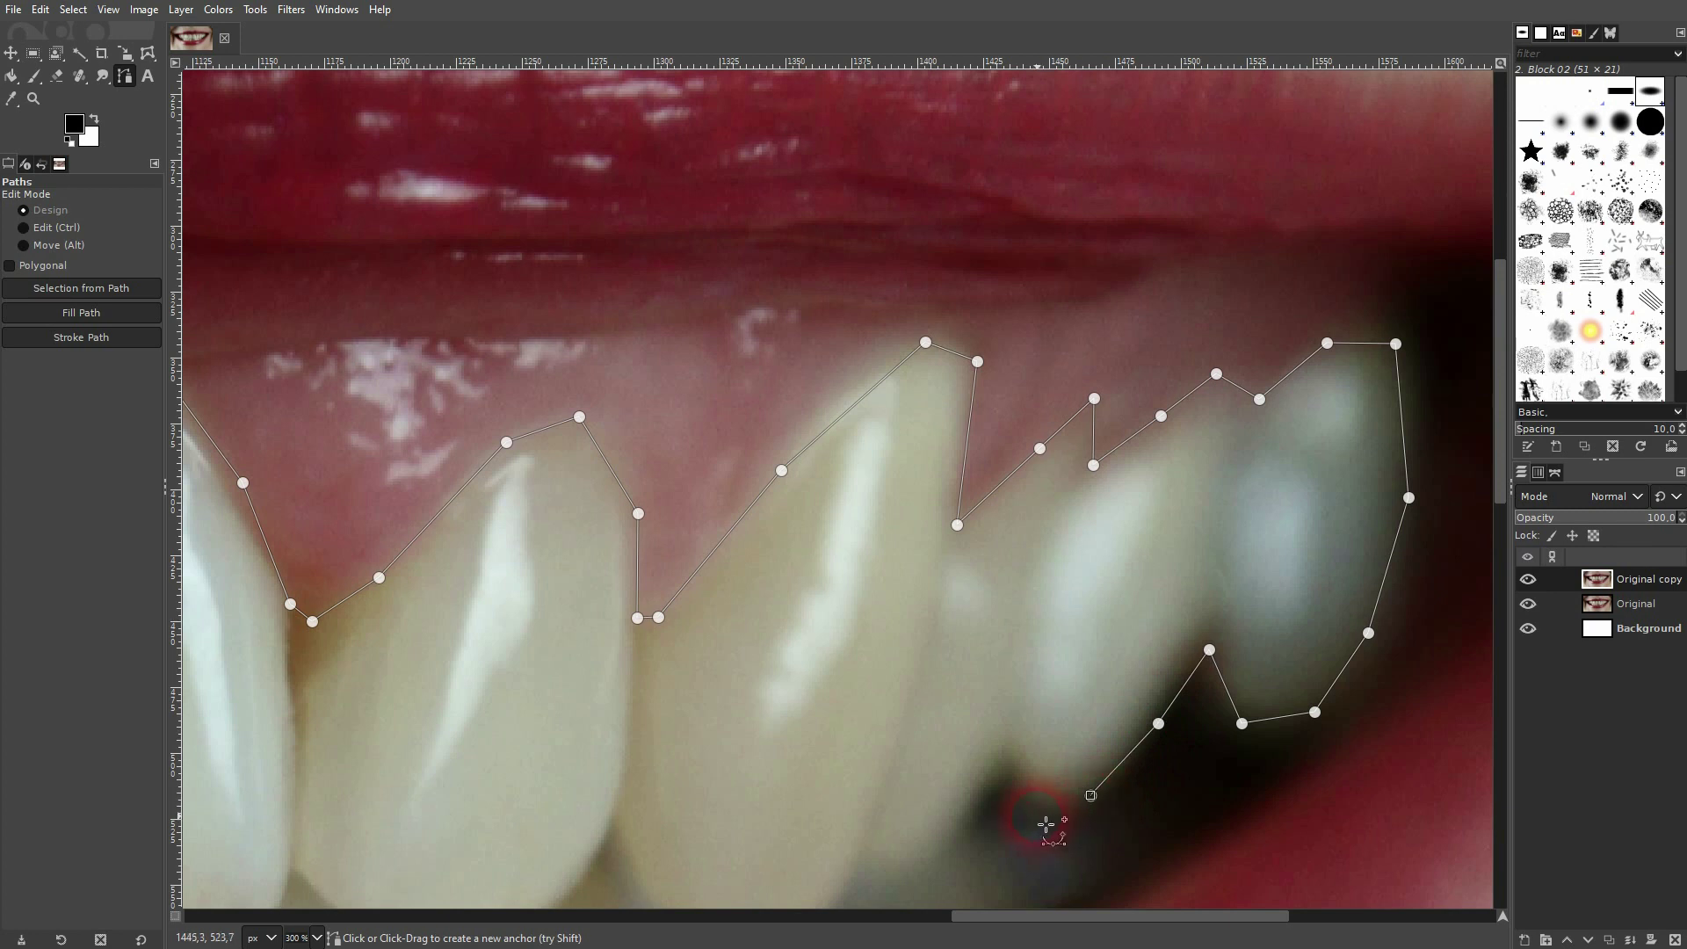
click(977, 817)
scroll(966, 615, down, 5)
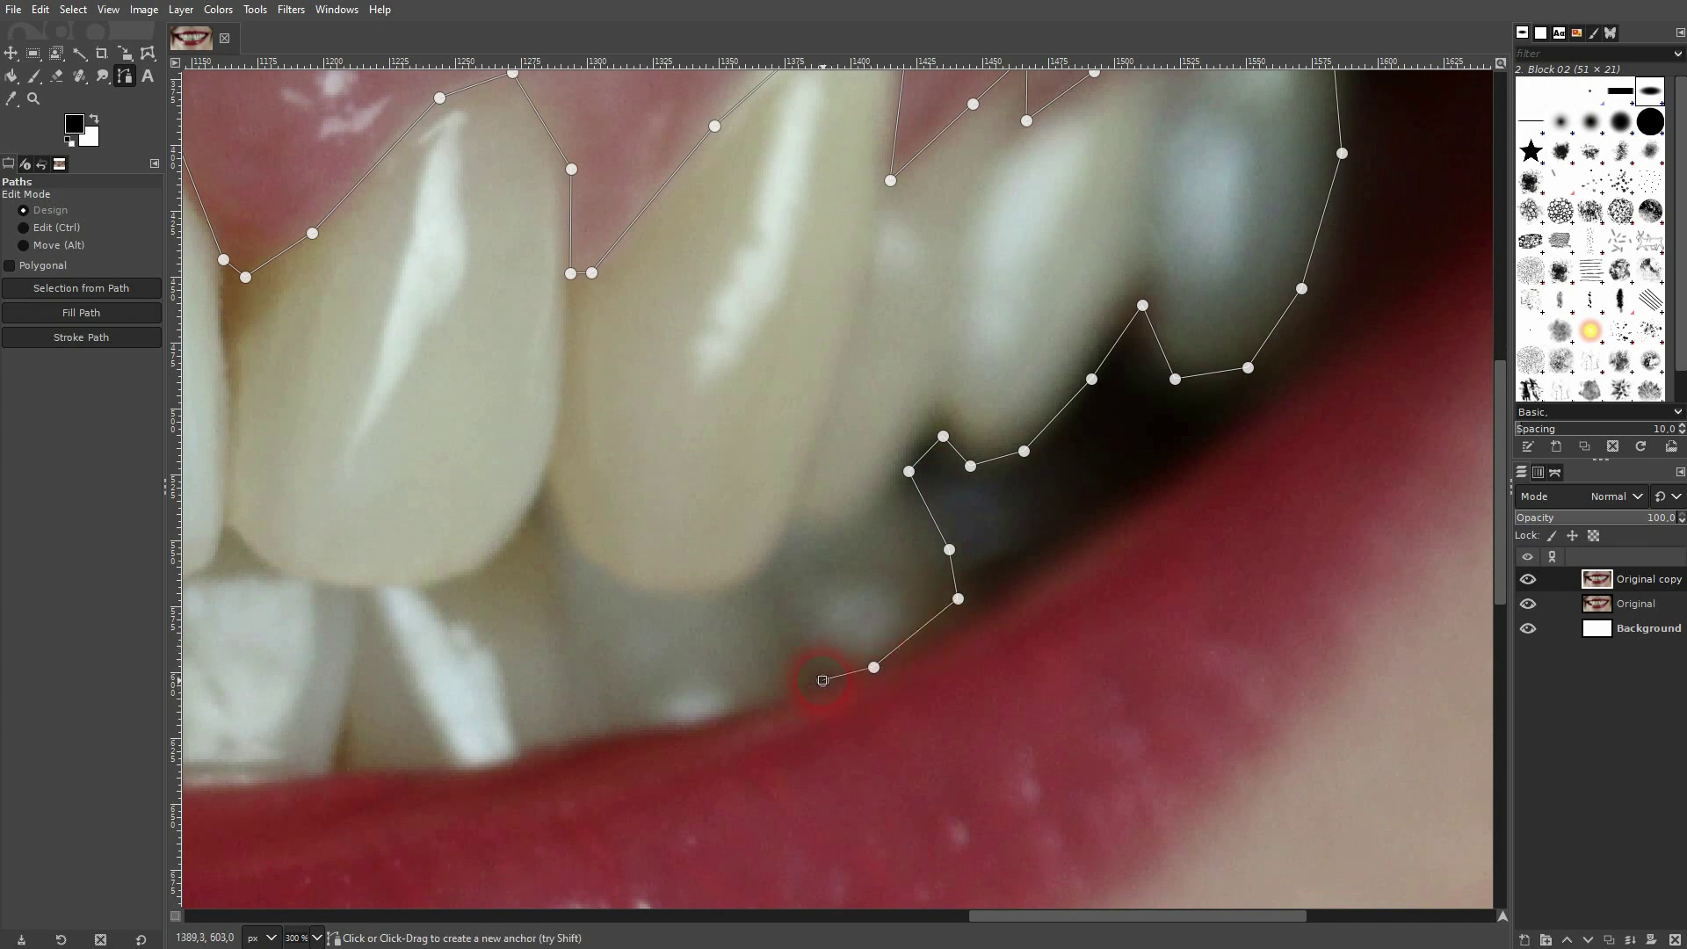
Step: Trace the path leftward along the lower lip beneath the lower teeth on the right side
click(662, 727)
click(582, 737)
click(507, 764)
click(398, 772)
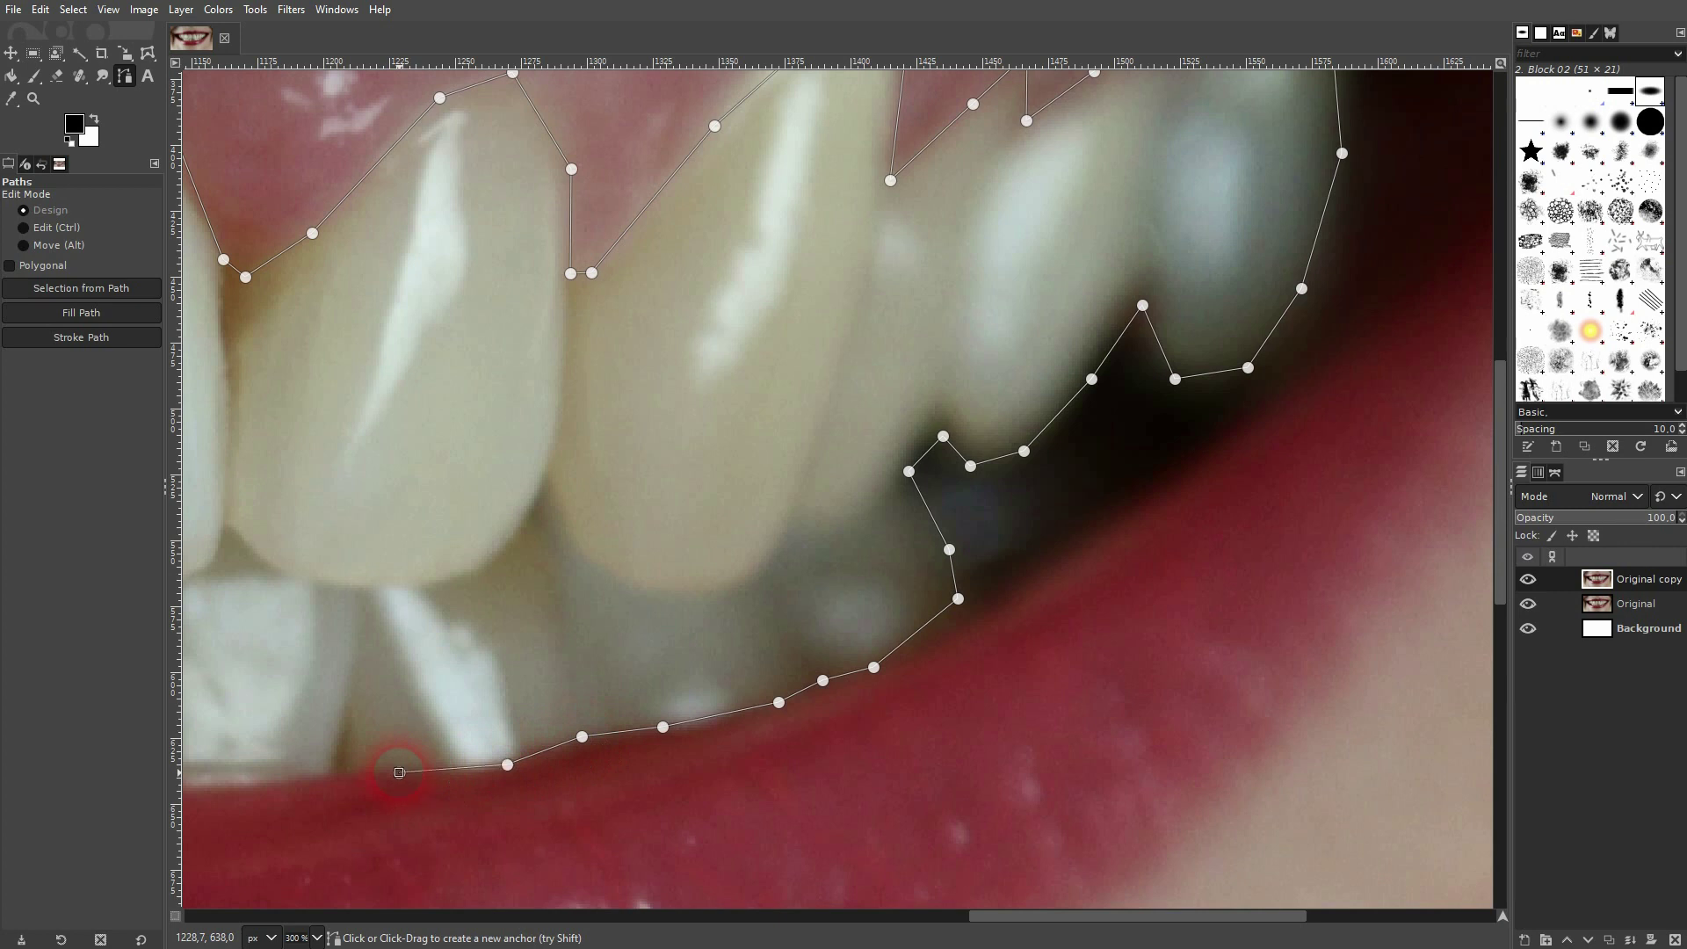
click(338, 771)
drag(321, 748, 920, 689)
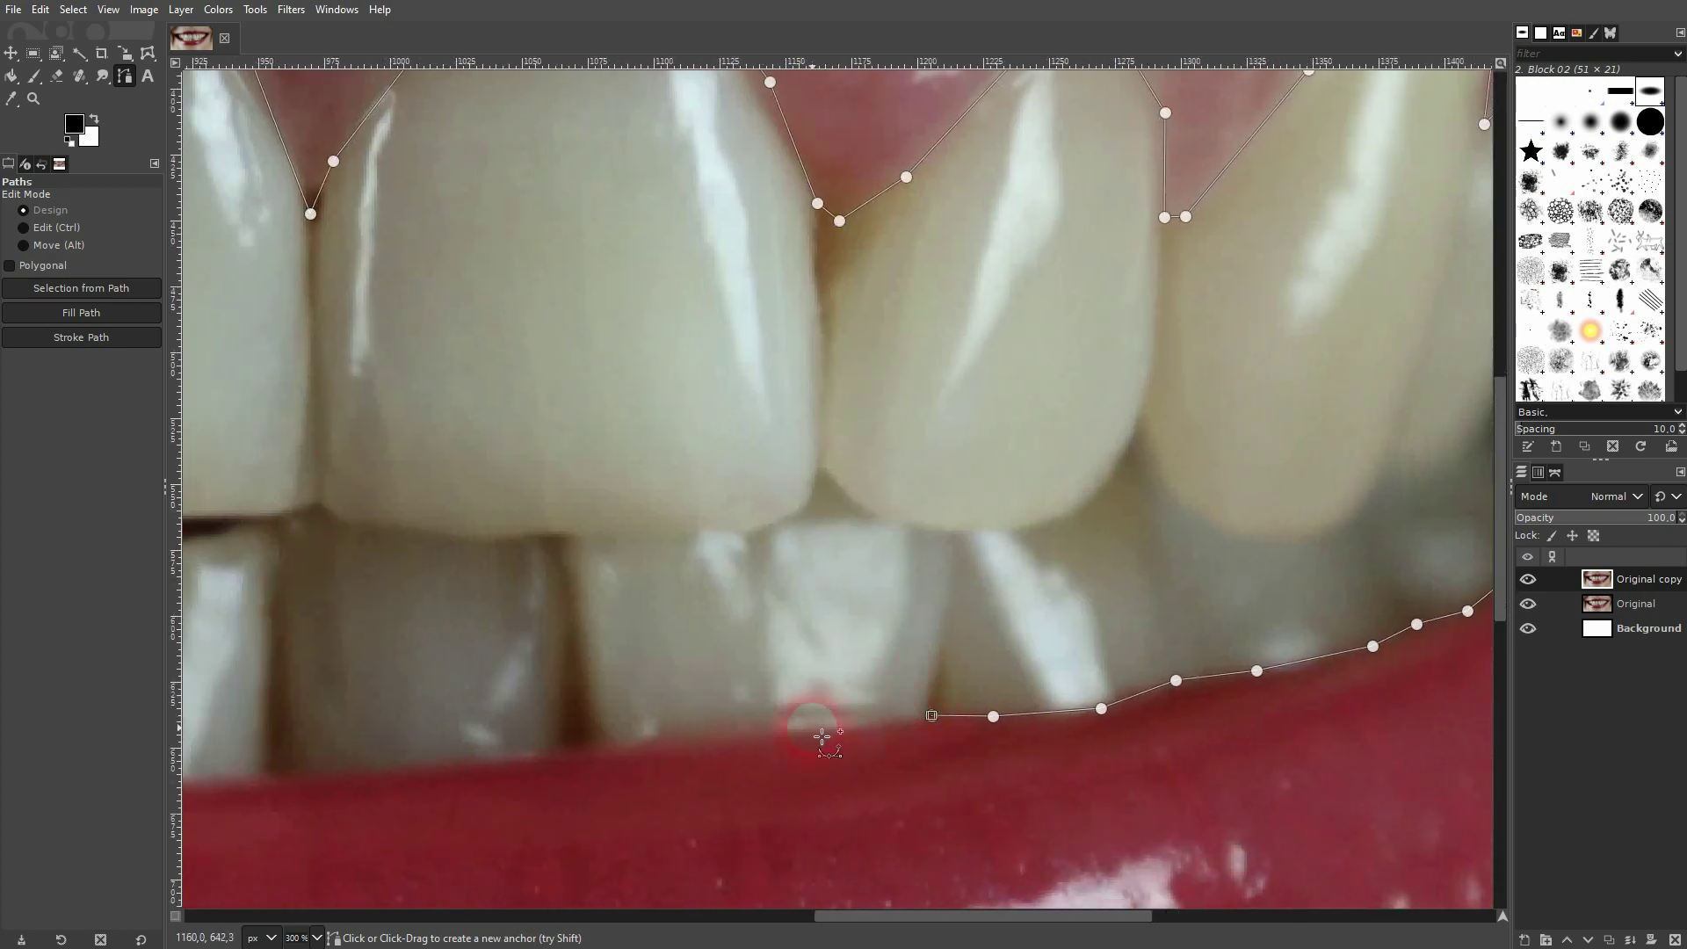
Step: Continue the path along the lower lip beneath the lower front teeth
click(795, 731)
click(692, 736)
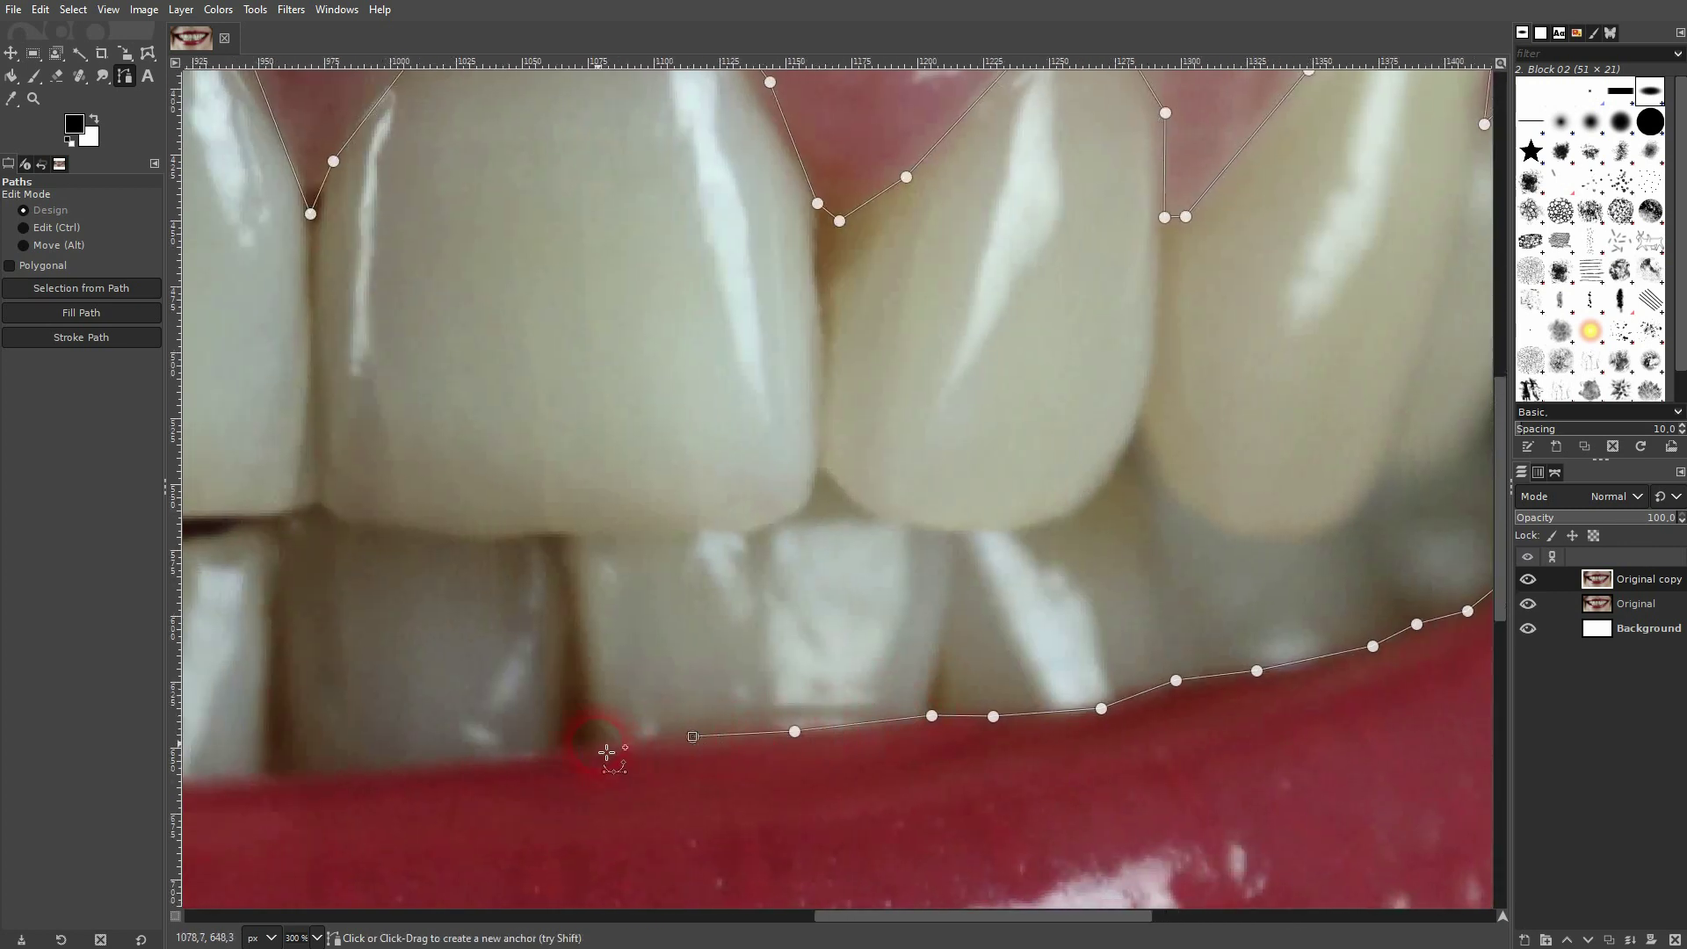
scroll(964, 726, left, 4)
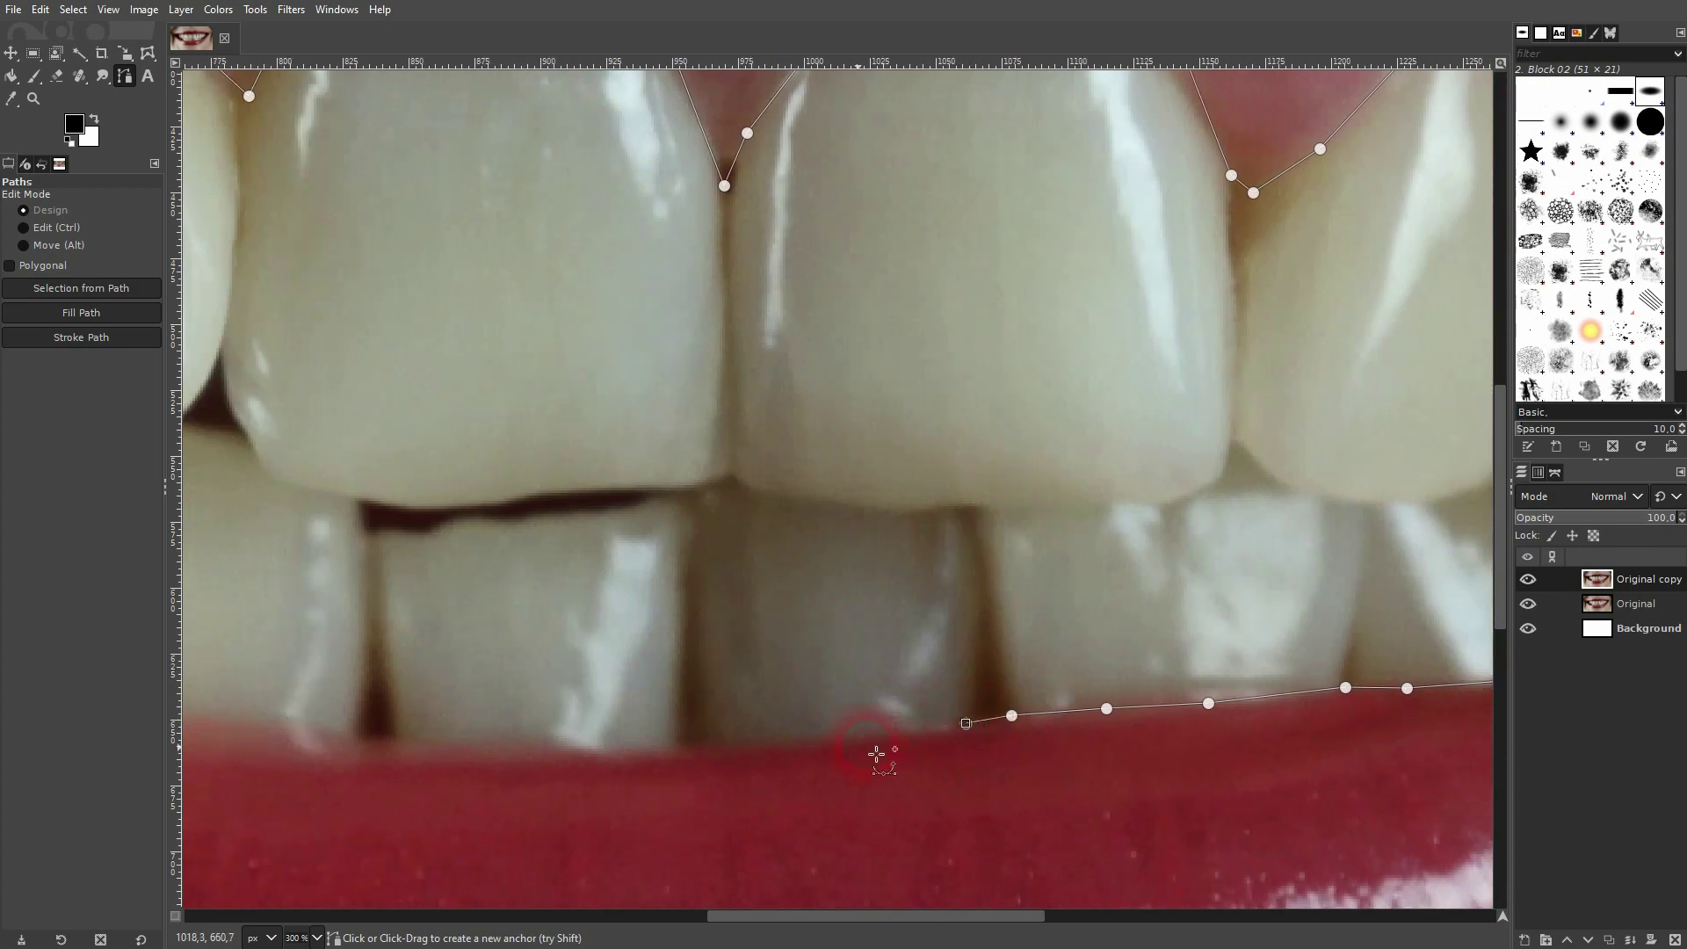
click(782, 742)
click(705, 743)
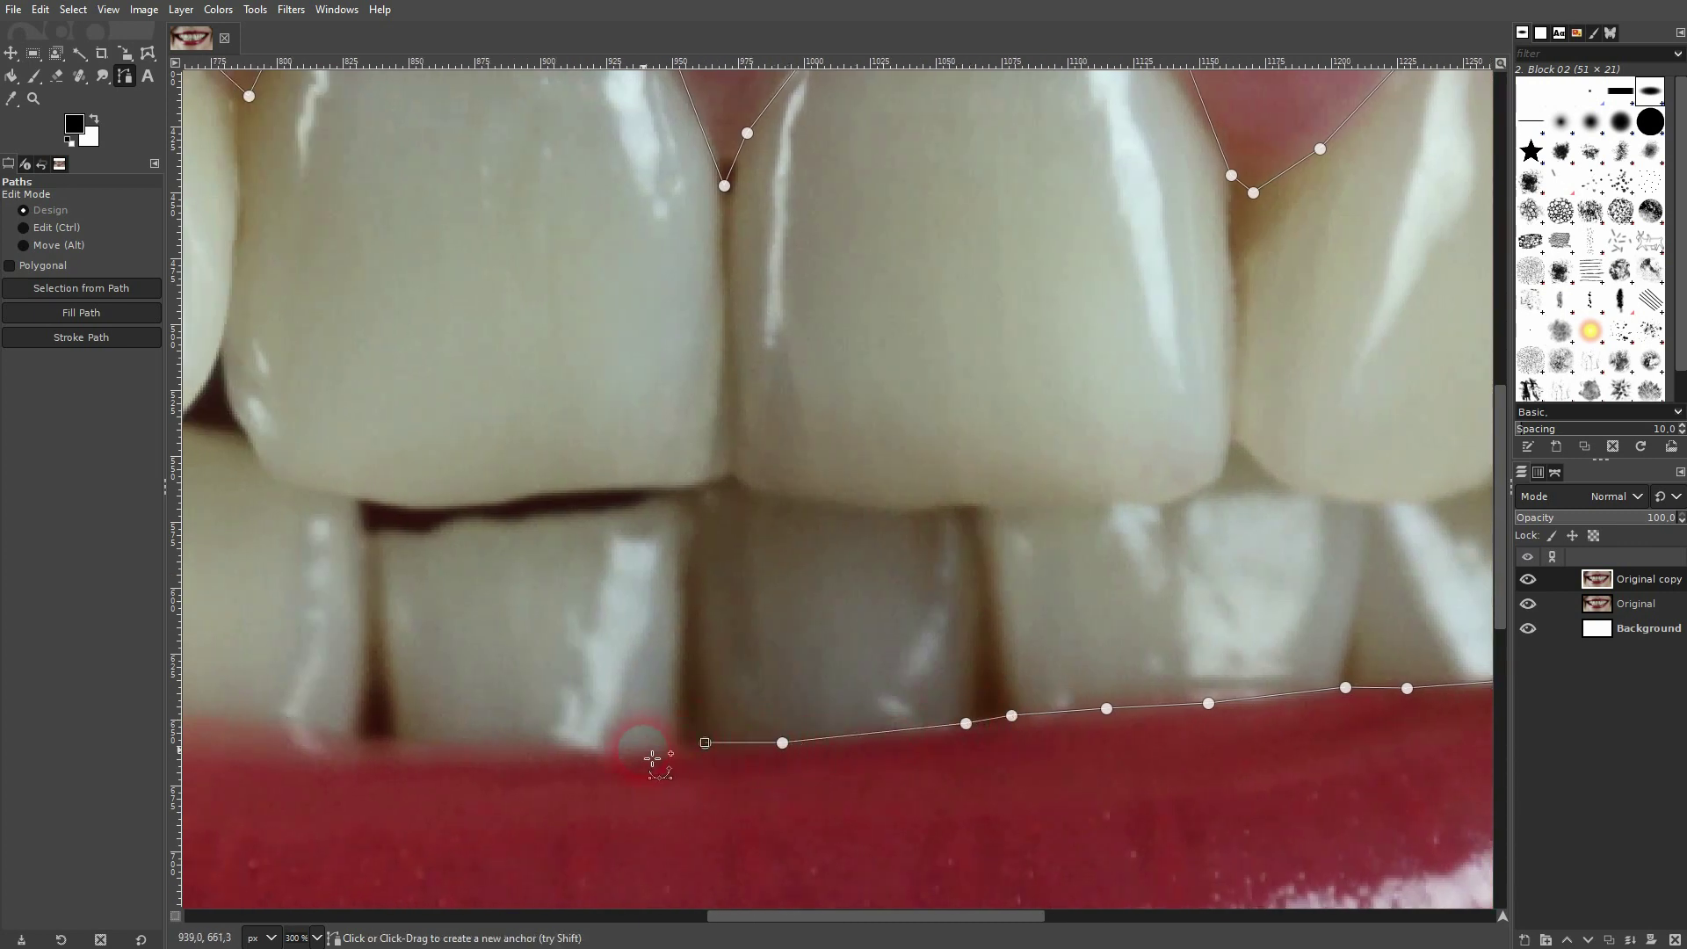
click(643, 749)
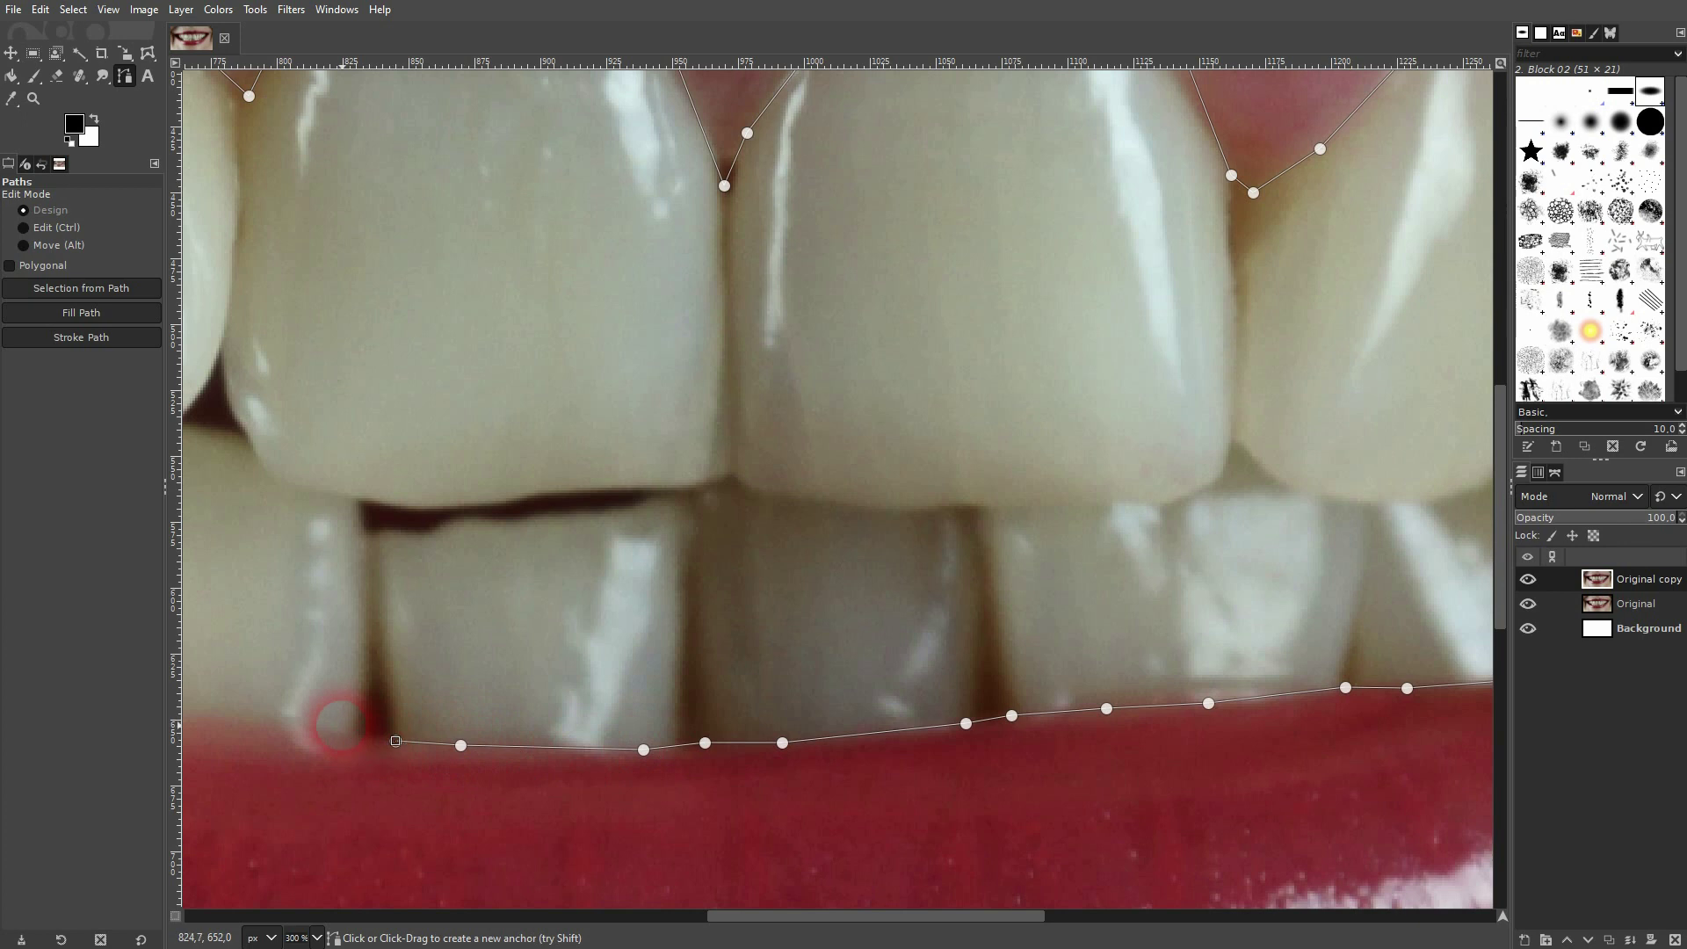
Step: Extend the path along the lower lip beneath the left lower teeth to the edge of the leftmost one
scroll(342, 723, left, 6)
click(313, 731)
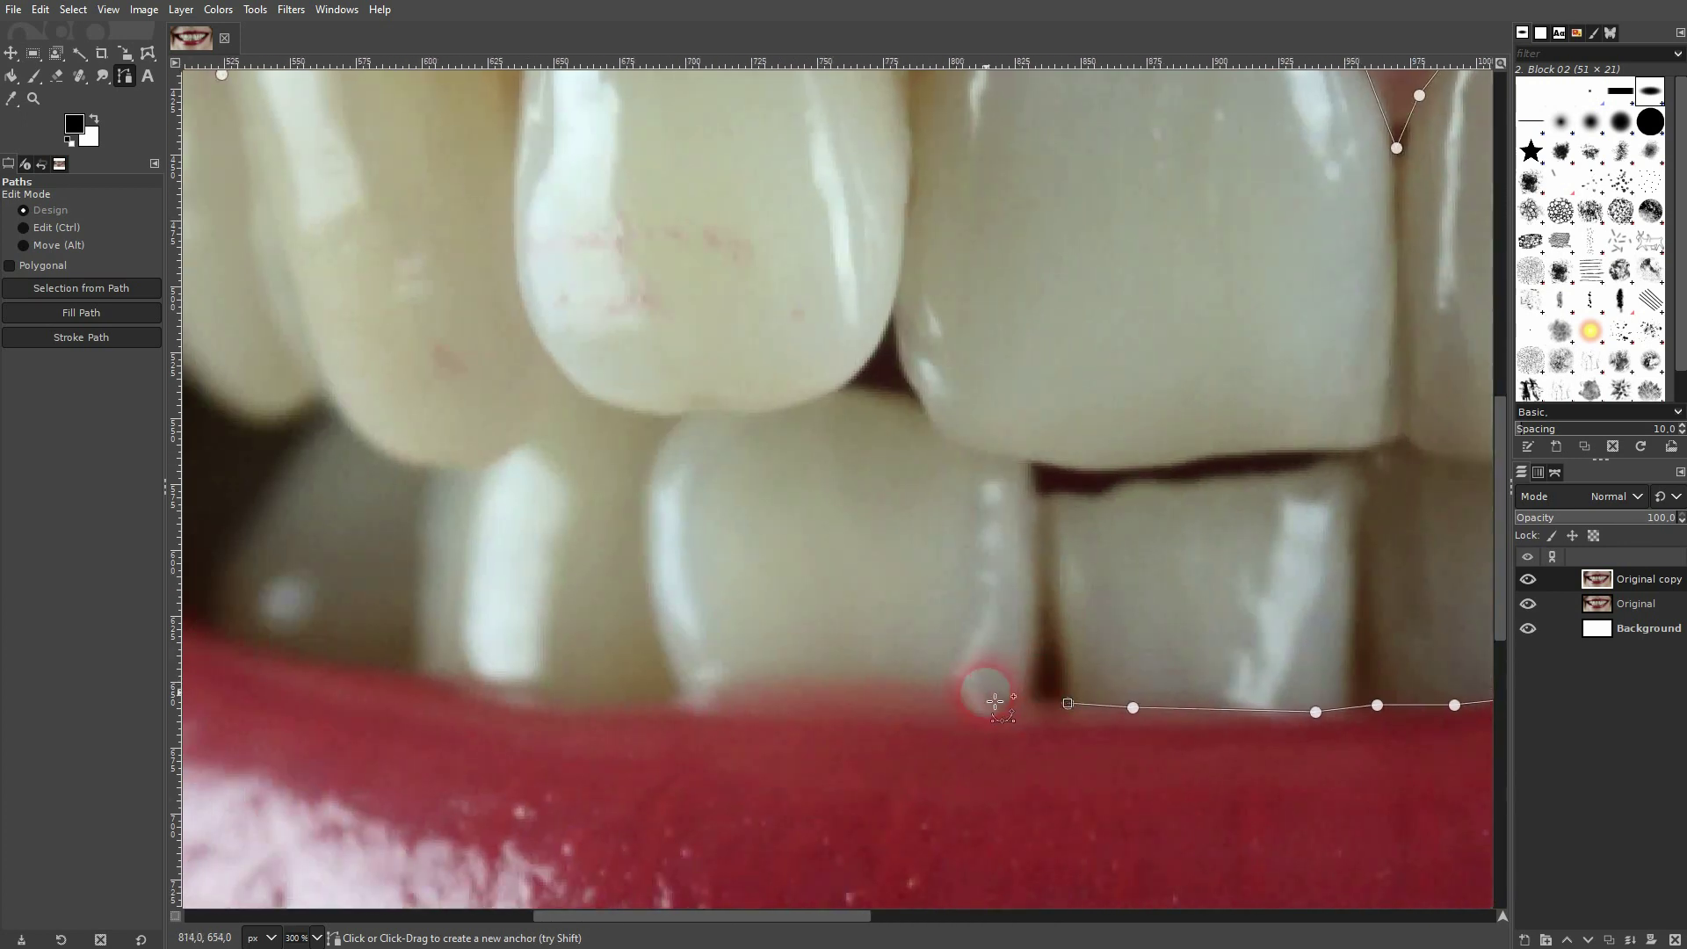
click(825, 675)
click(686, 696)
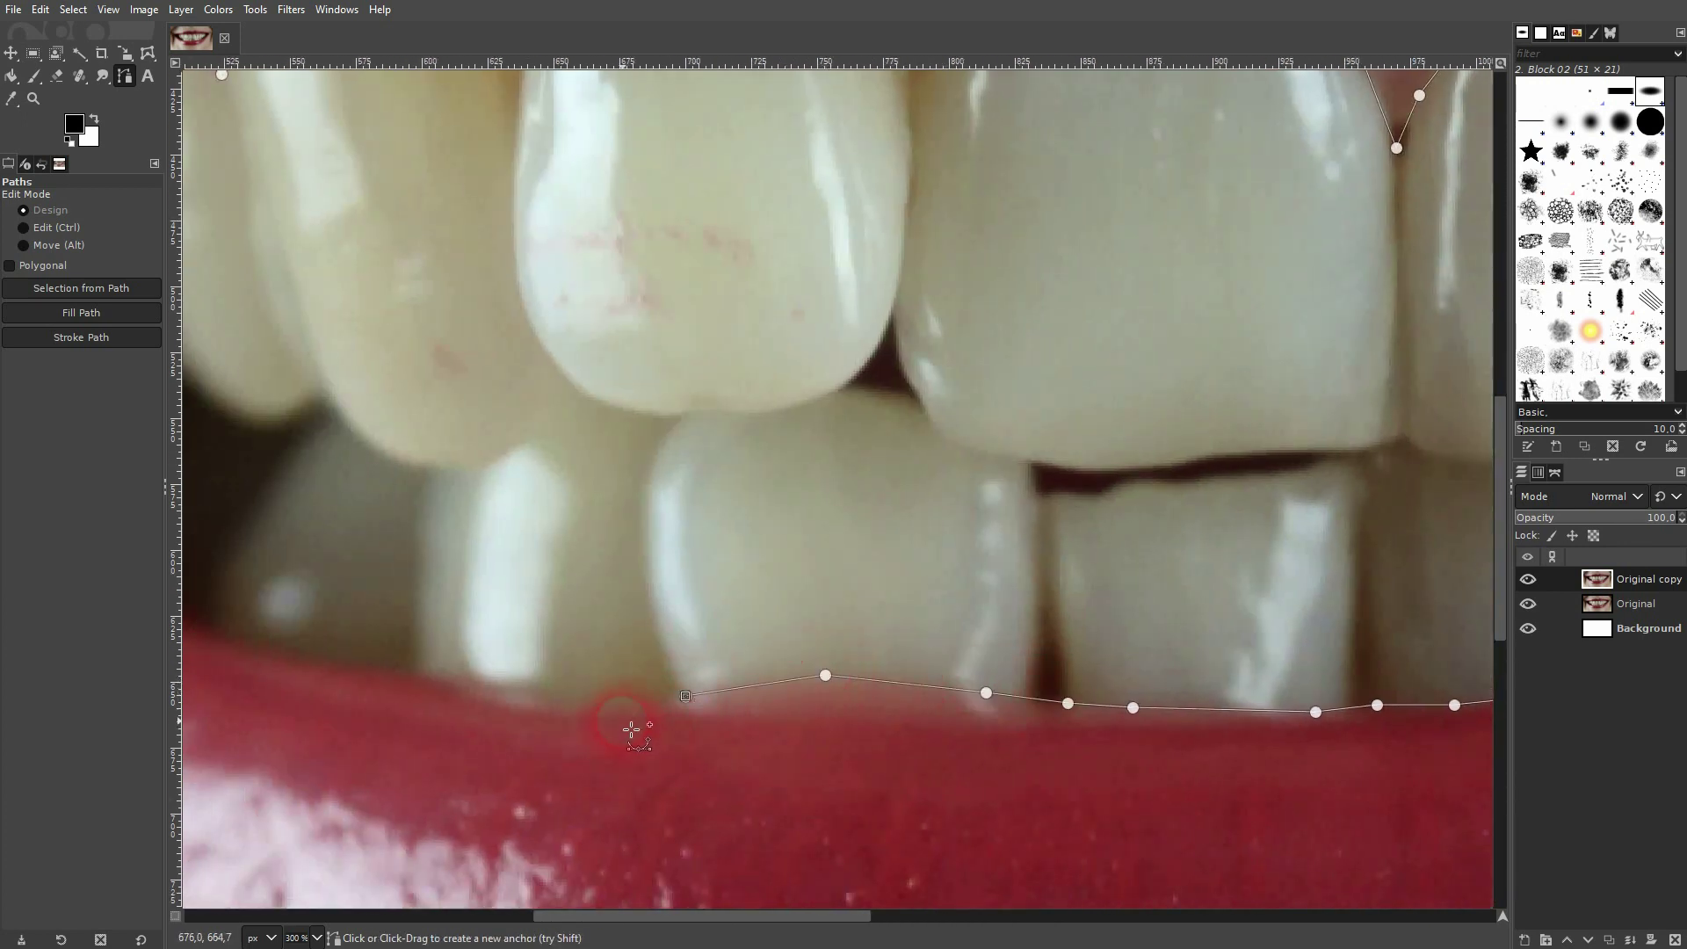
click(586, 707)
drag(534, 631, 915, 654)
click(795, 696)
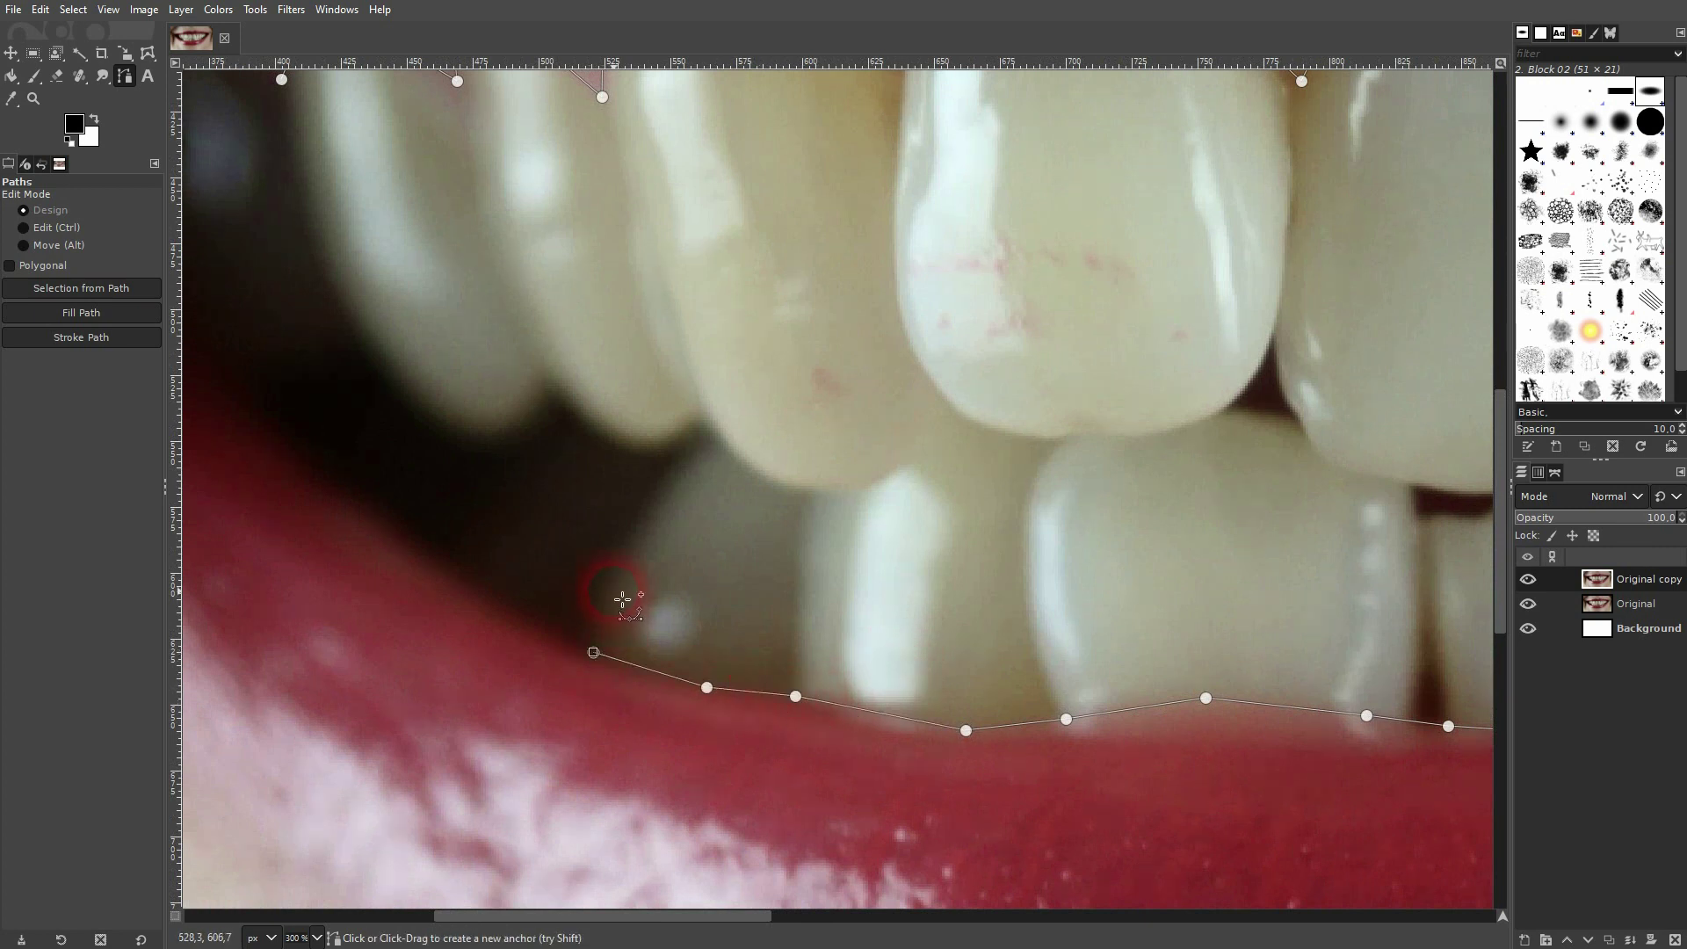
Step: Trace the path up the leftmost lower tooth and along the tips of the two leftmost upper teeth
click(678, 481)
click(715, 435)
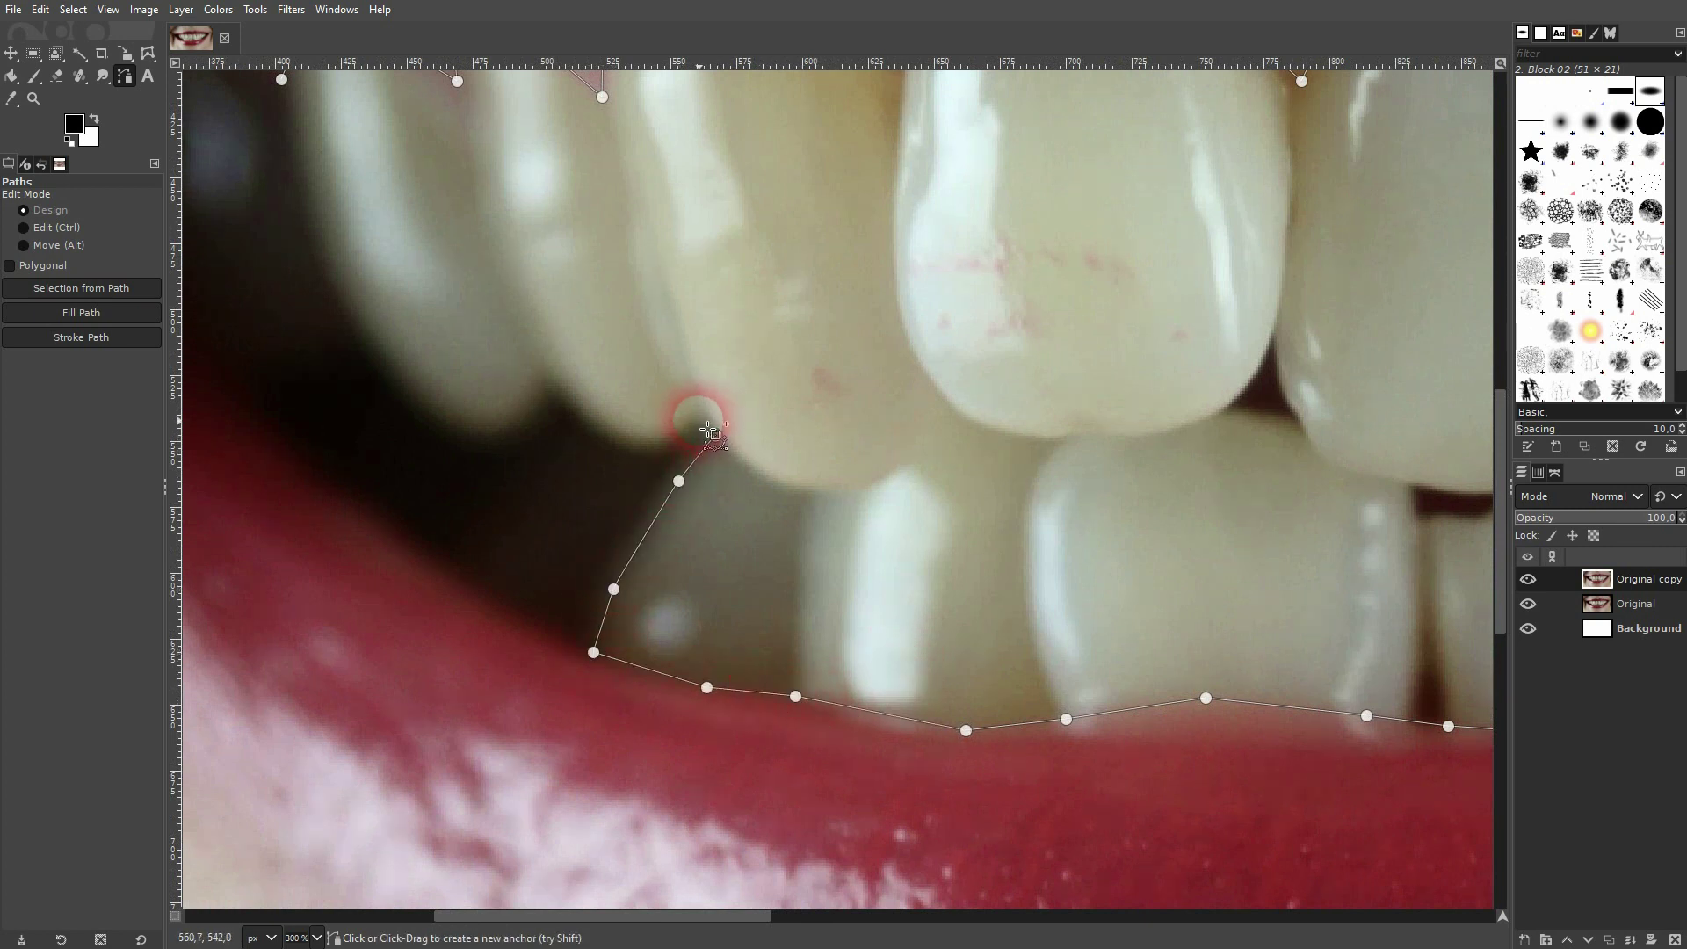
click(699, 420)
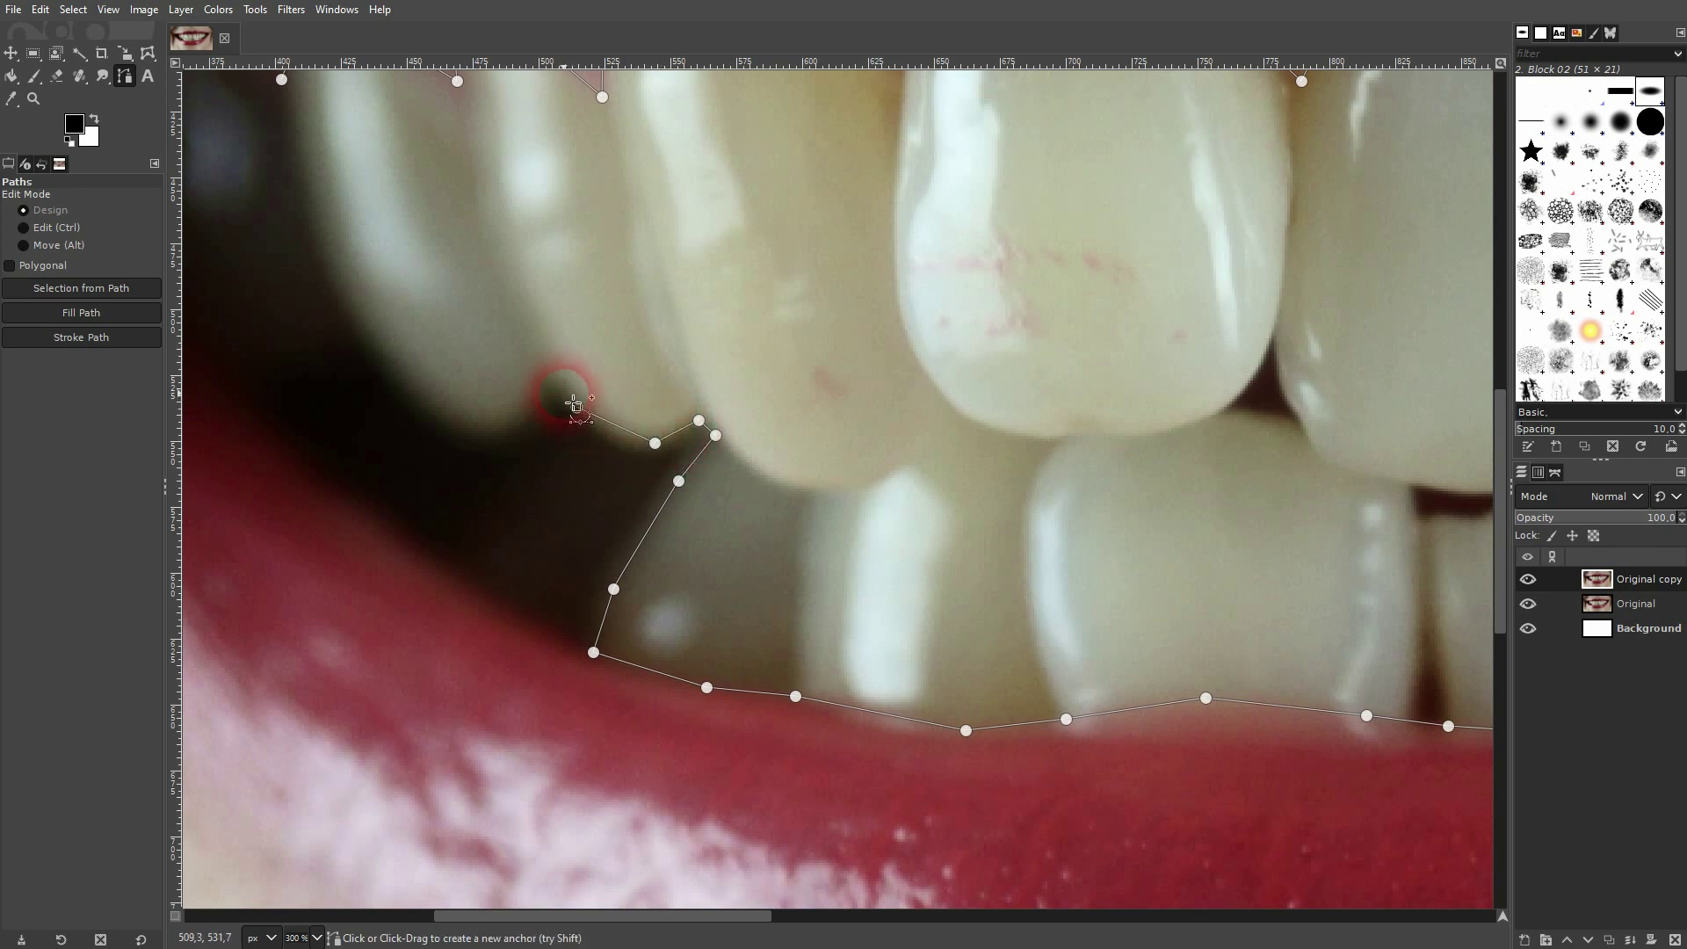
click(489, 437)
Step: Continue the path up the outer edge of the leftmost upper tooth and close it at the starting anchor
drag(446, 378, 923, 544)
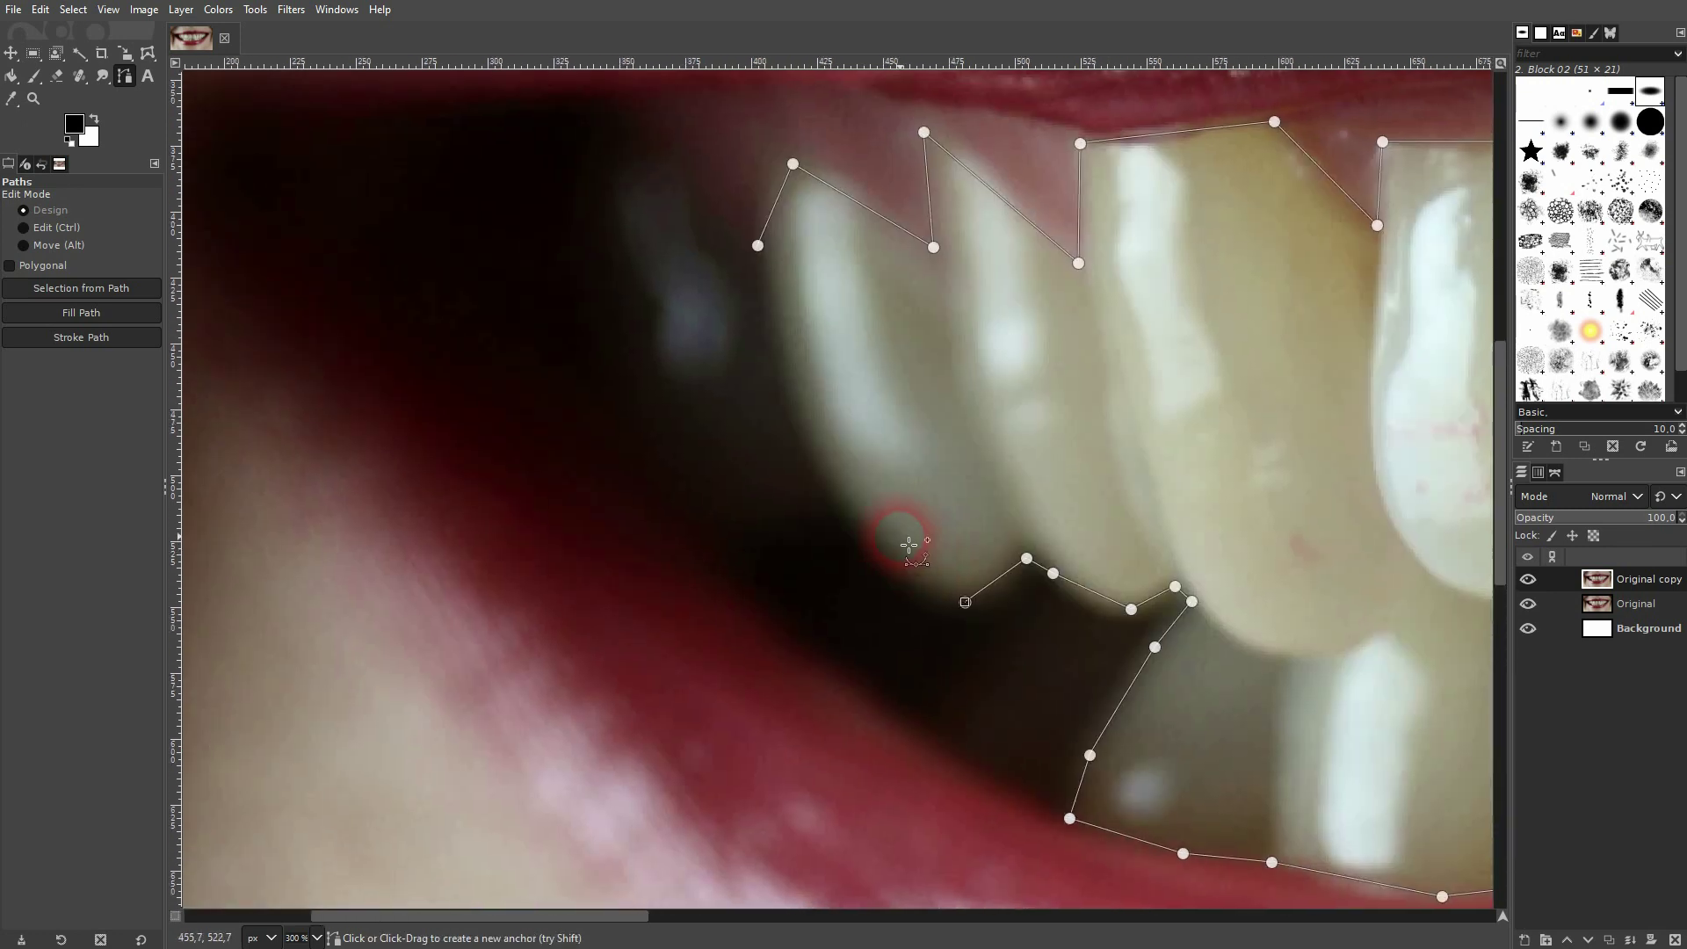
click(774, 338)
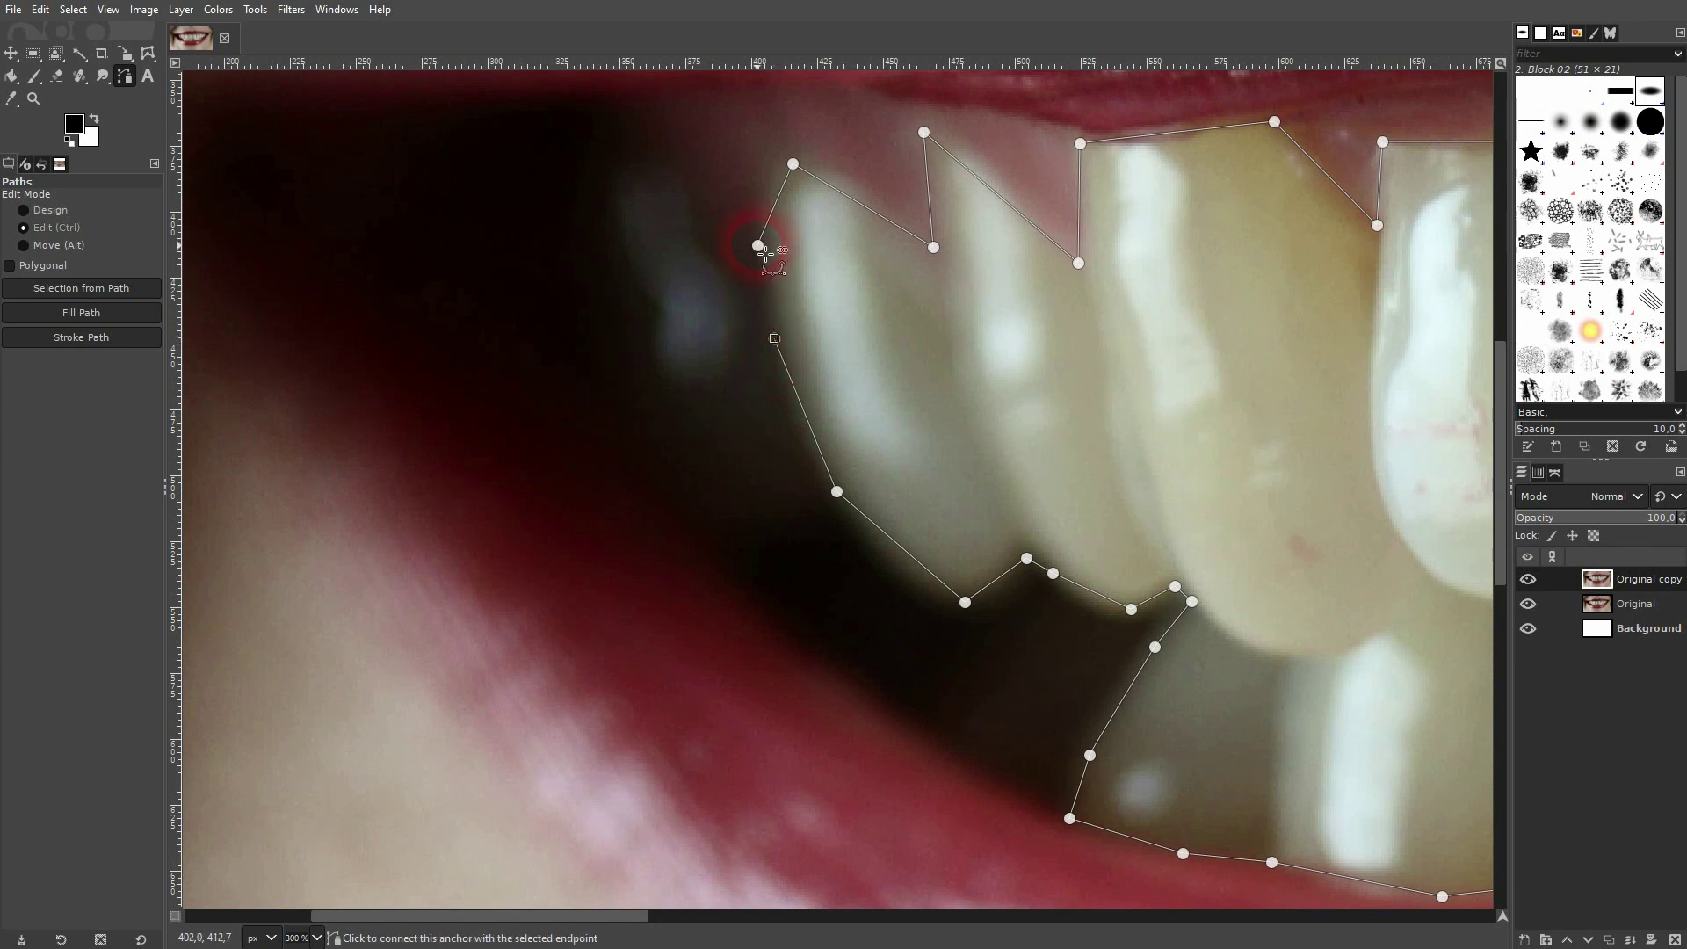
ctrl+click(761, 249)
Step: Curve the two path segments around the top of the leftmost upper tooth to follow its gum line
scroll(791, 256, up, 3)
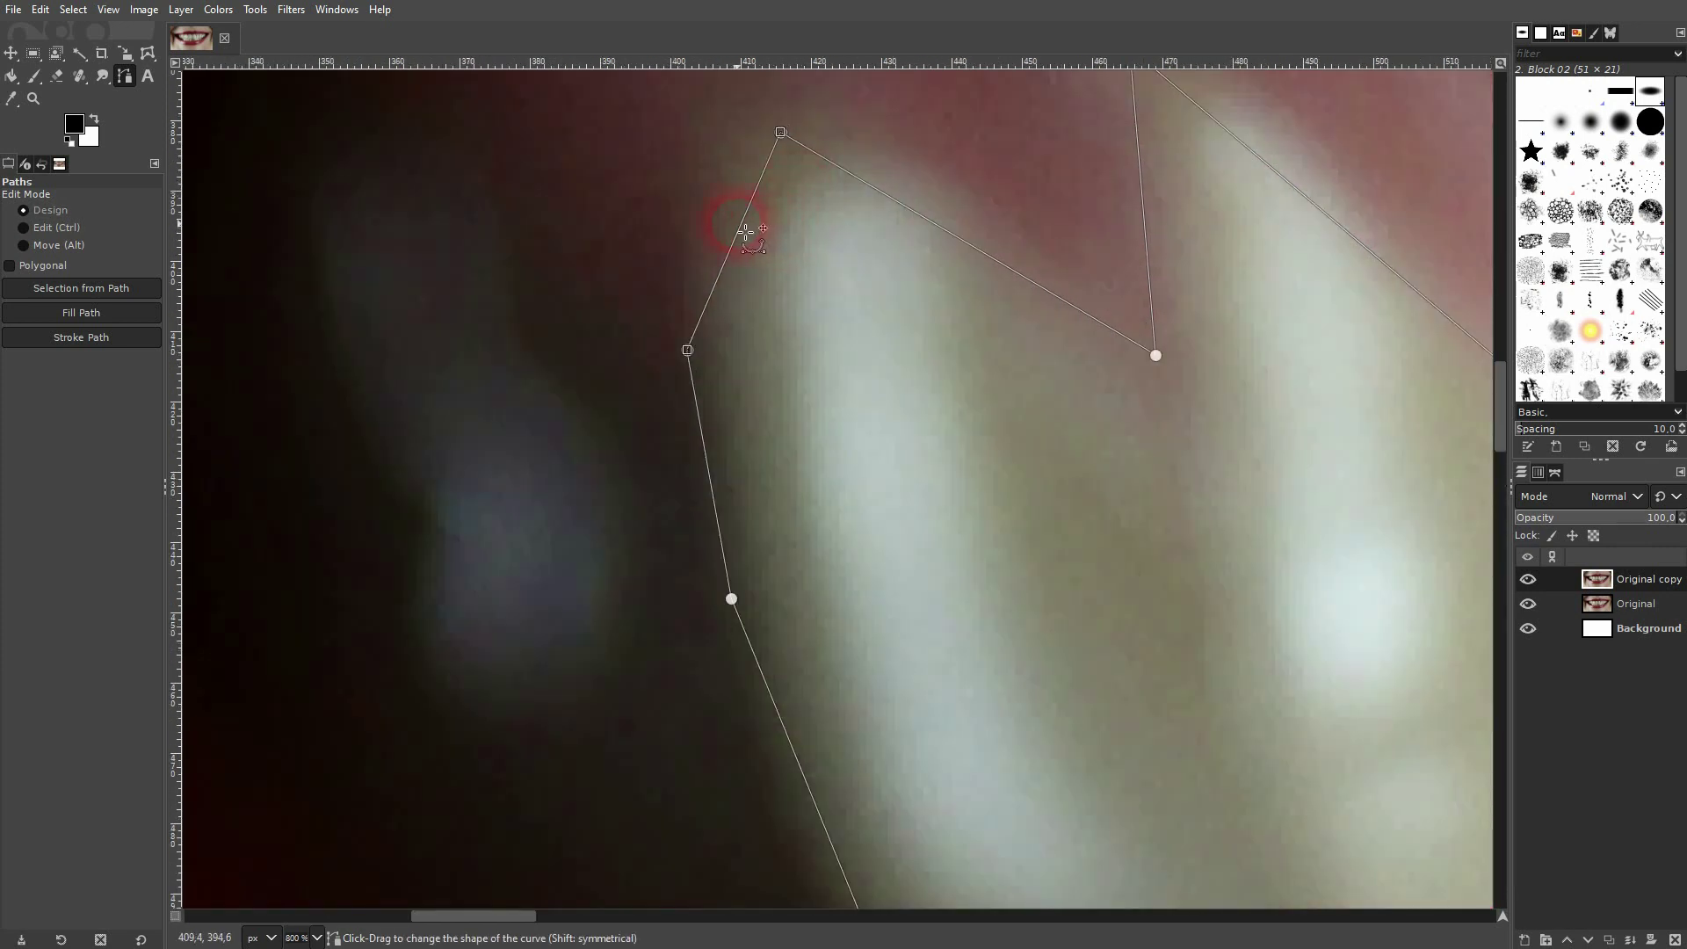
mouse_move(745, 231)
mouse_down()
mouse_move(738, 196)
mouse_move(726, 208)
mouse_up()
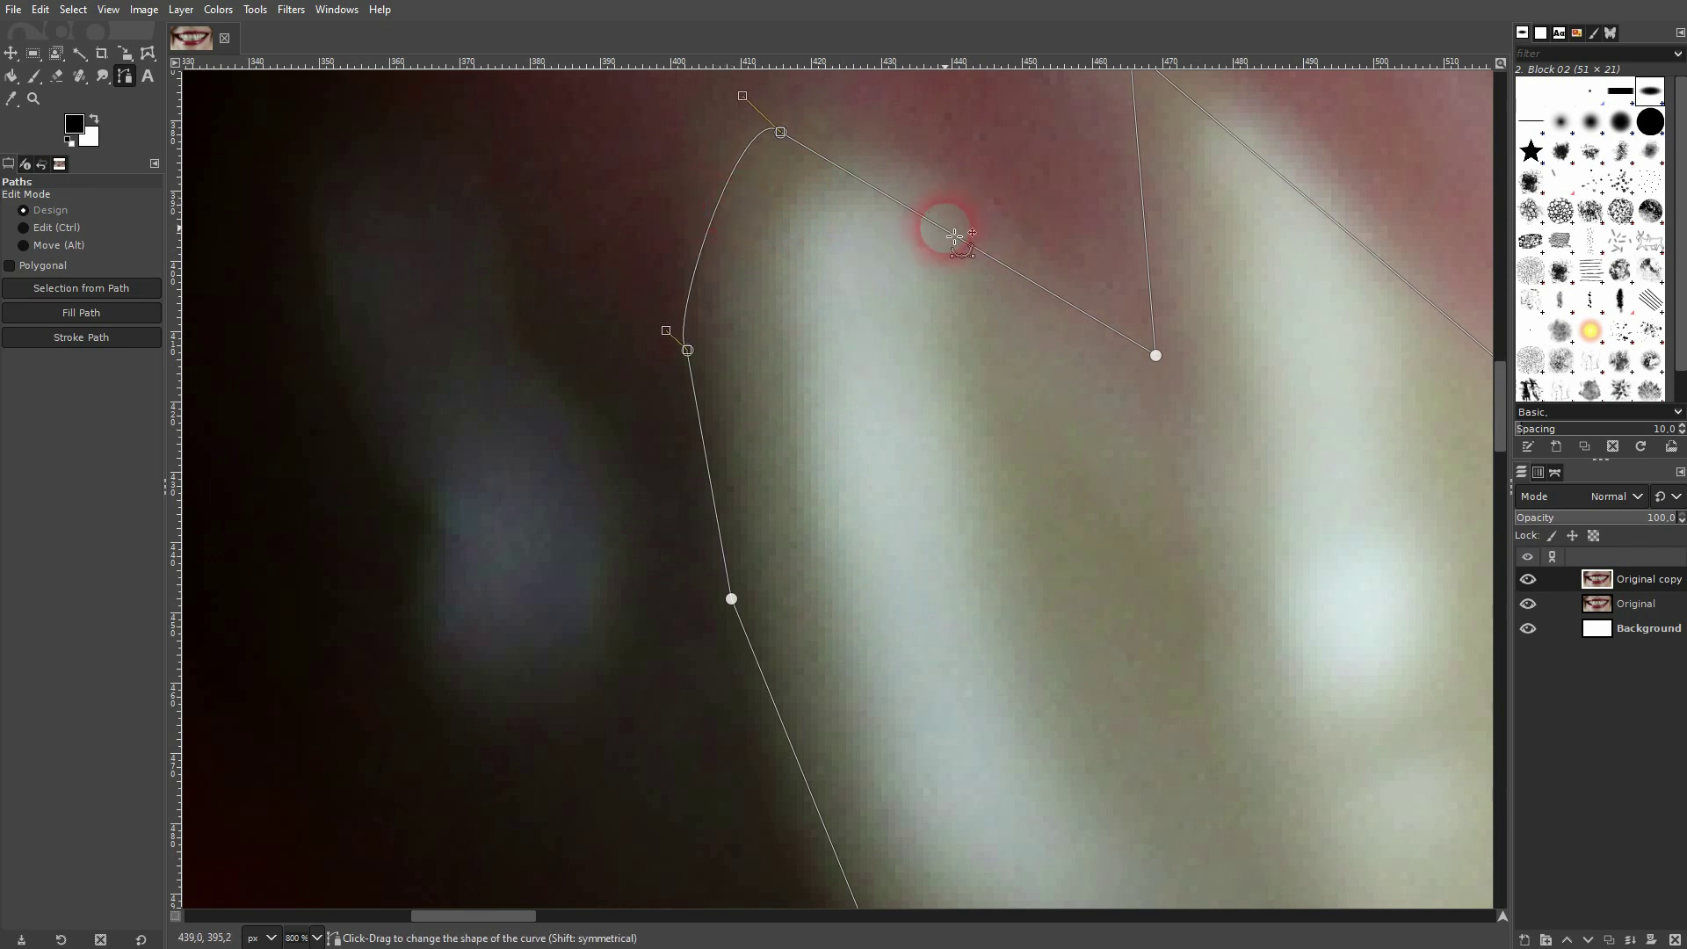
drag(955, 237, 977, 210)
Step: Reposition the top anchor of the second upper tooth from the left and curve the segment along its gum line
drag(1289, 294, 822, 576)
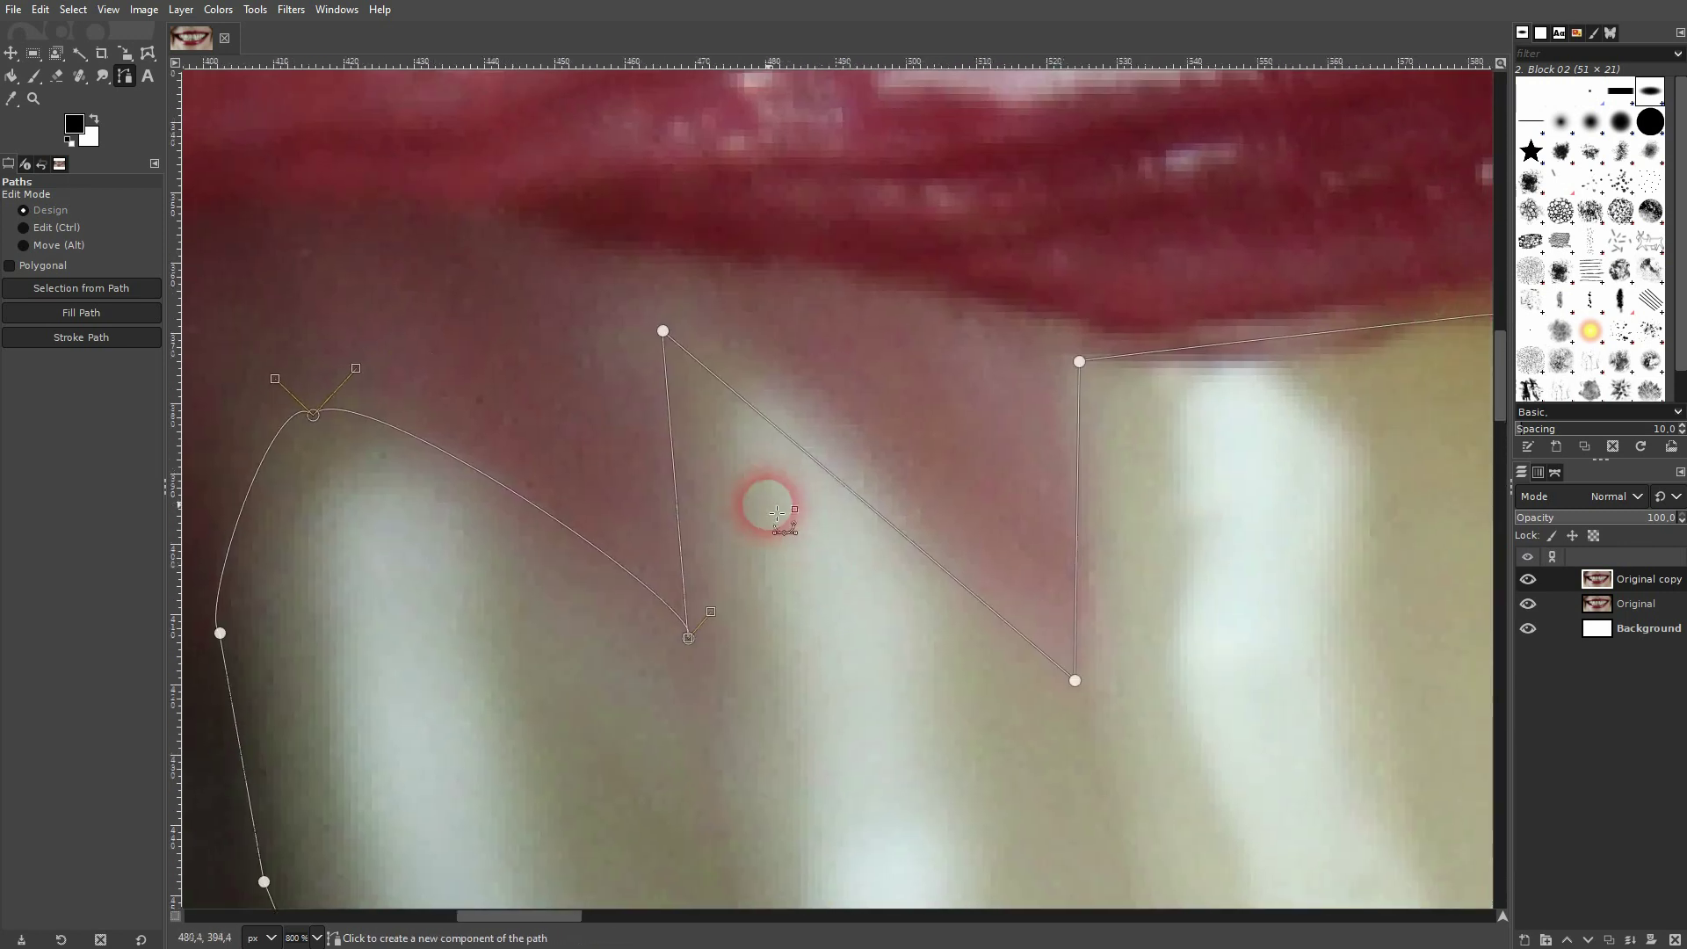
drag(665, 331, 674, 323)
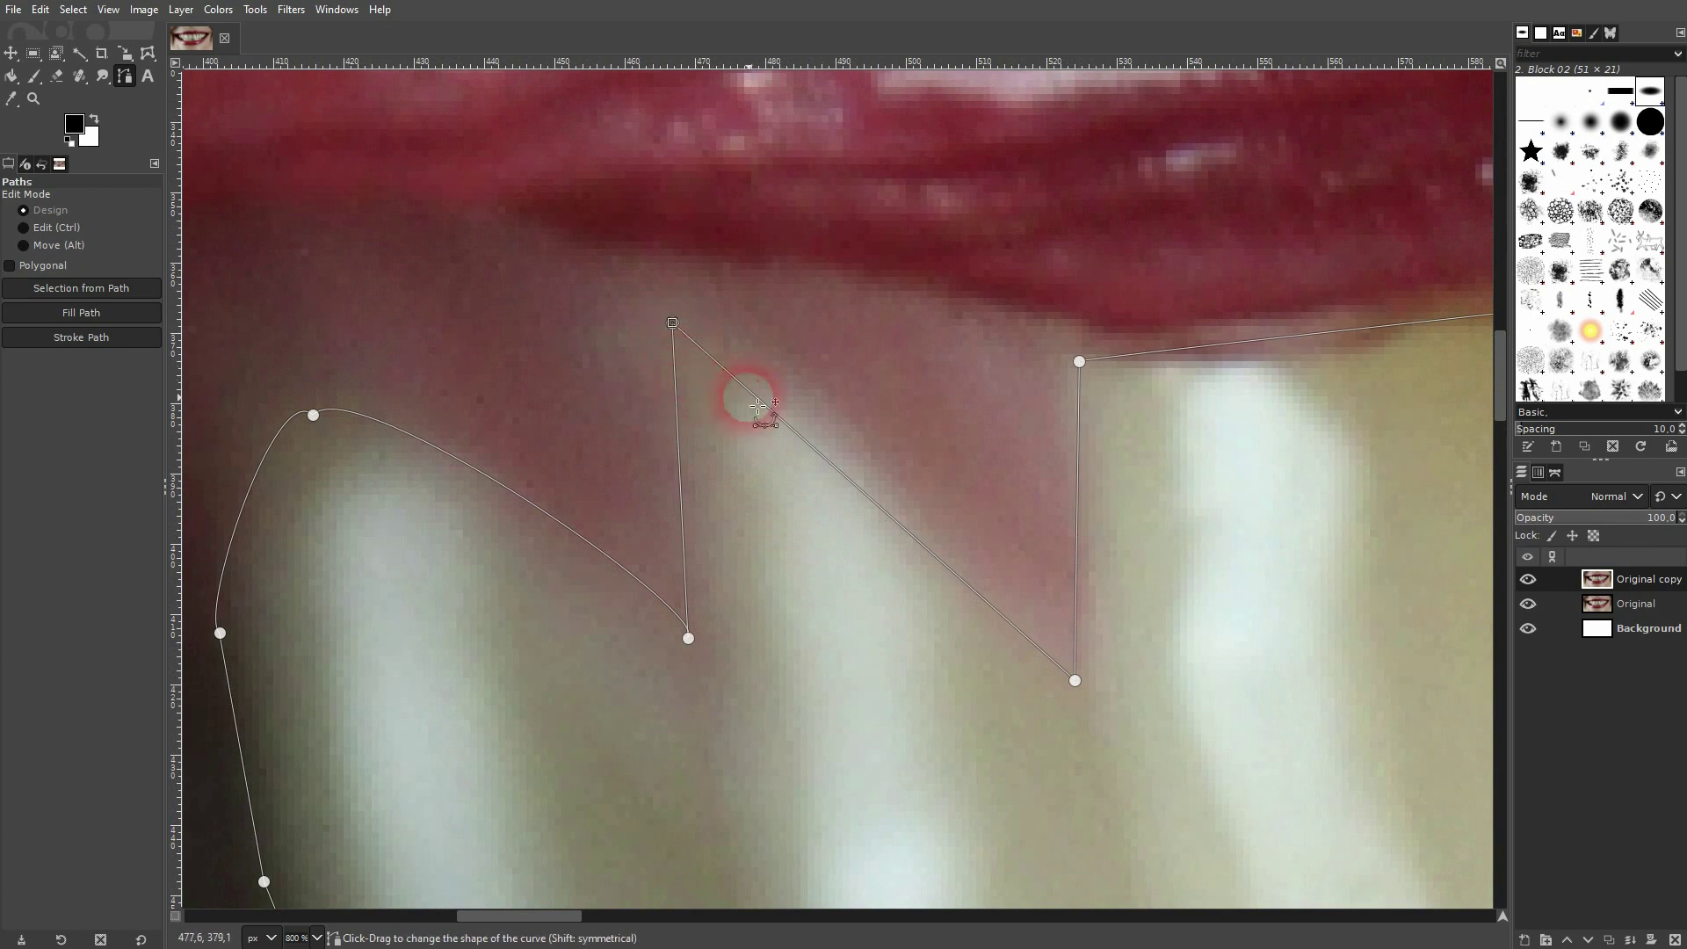
drag(761, 405, 789, 400)
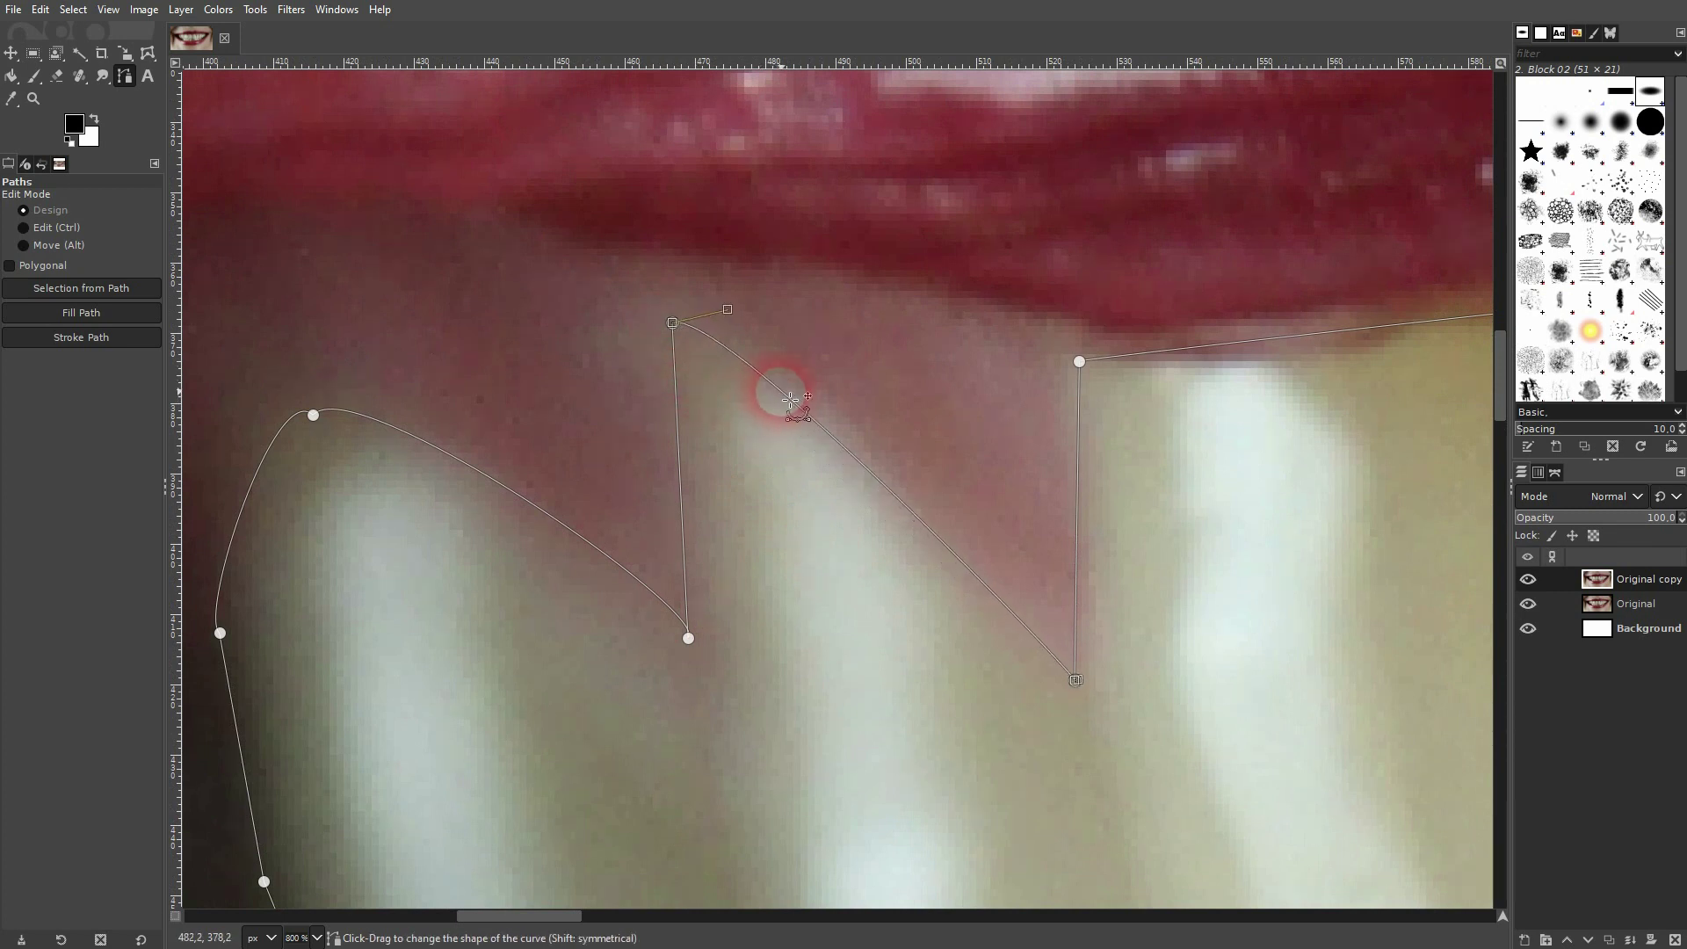
Step: Curve the path segments along the top and right gum edge of the third upper tooth from the left
scroll(993, 528, down, 1)
scroll(993, 527, right, 6)
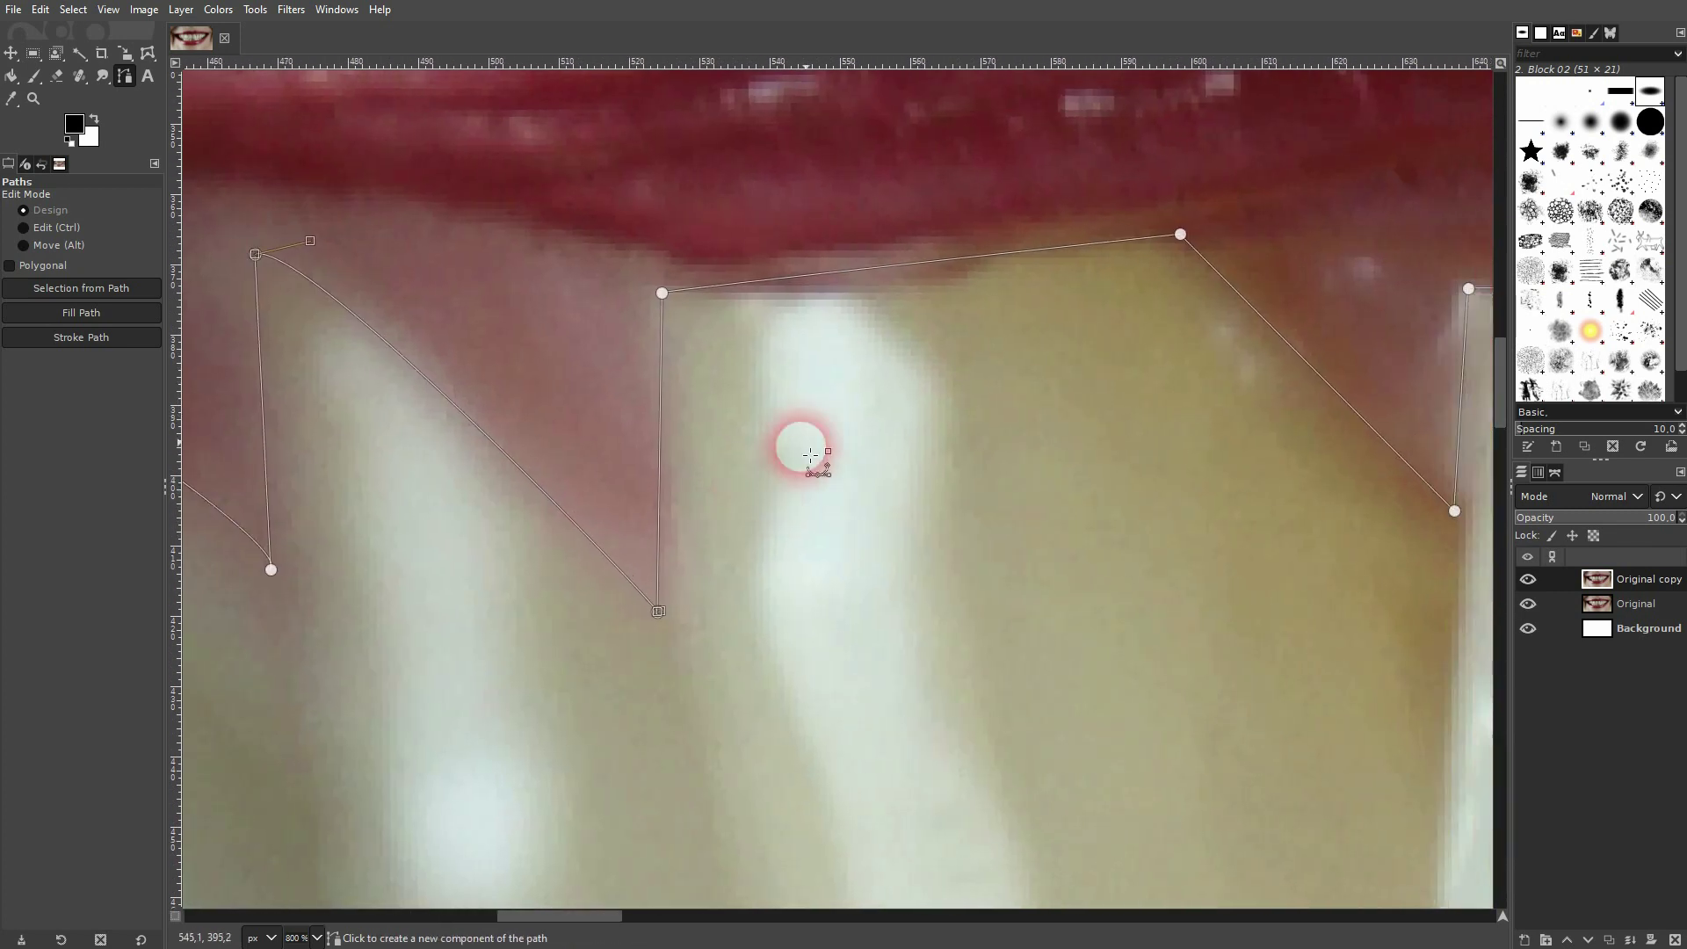
drag(922, 272, 920, 278)
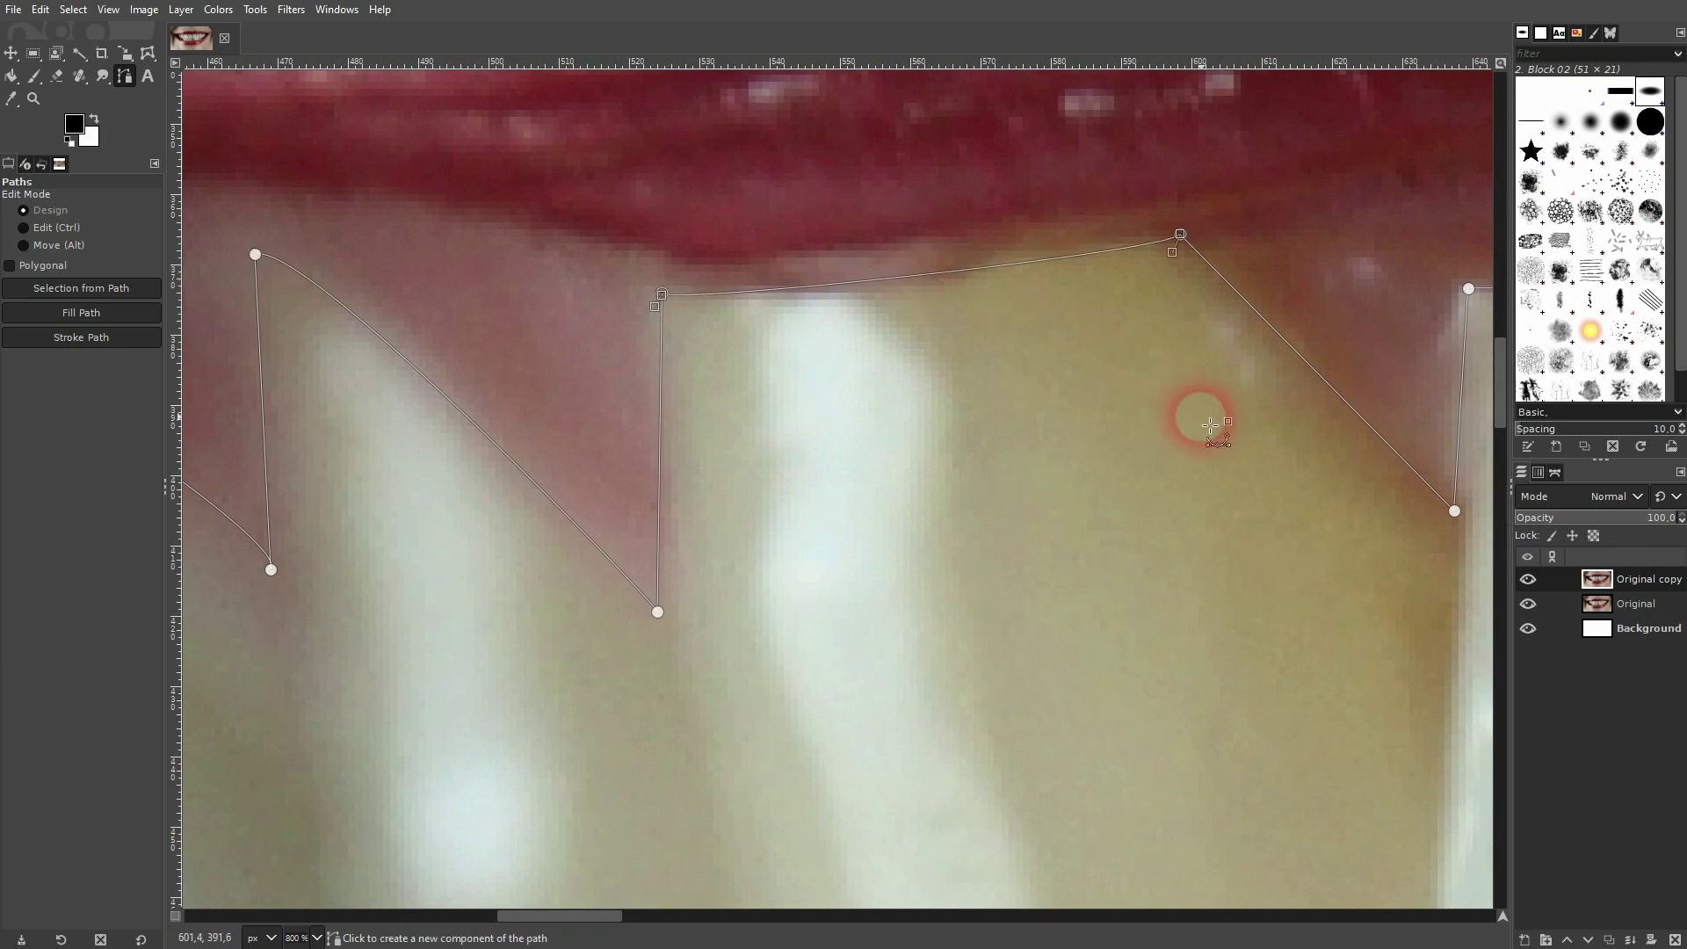
drag(1201, 417, 711, 425)
drag(835, 384, 855, 381)
Step: Move the gum notch anchor right of the fourth upper tooth and curve the segment leading down to it
scroll(1122, 392, right, 8)
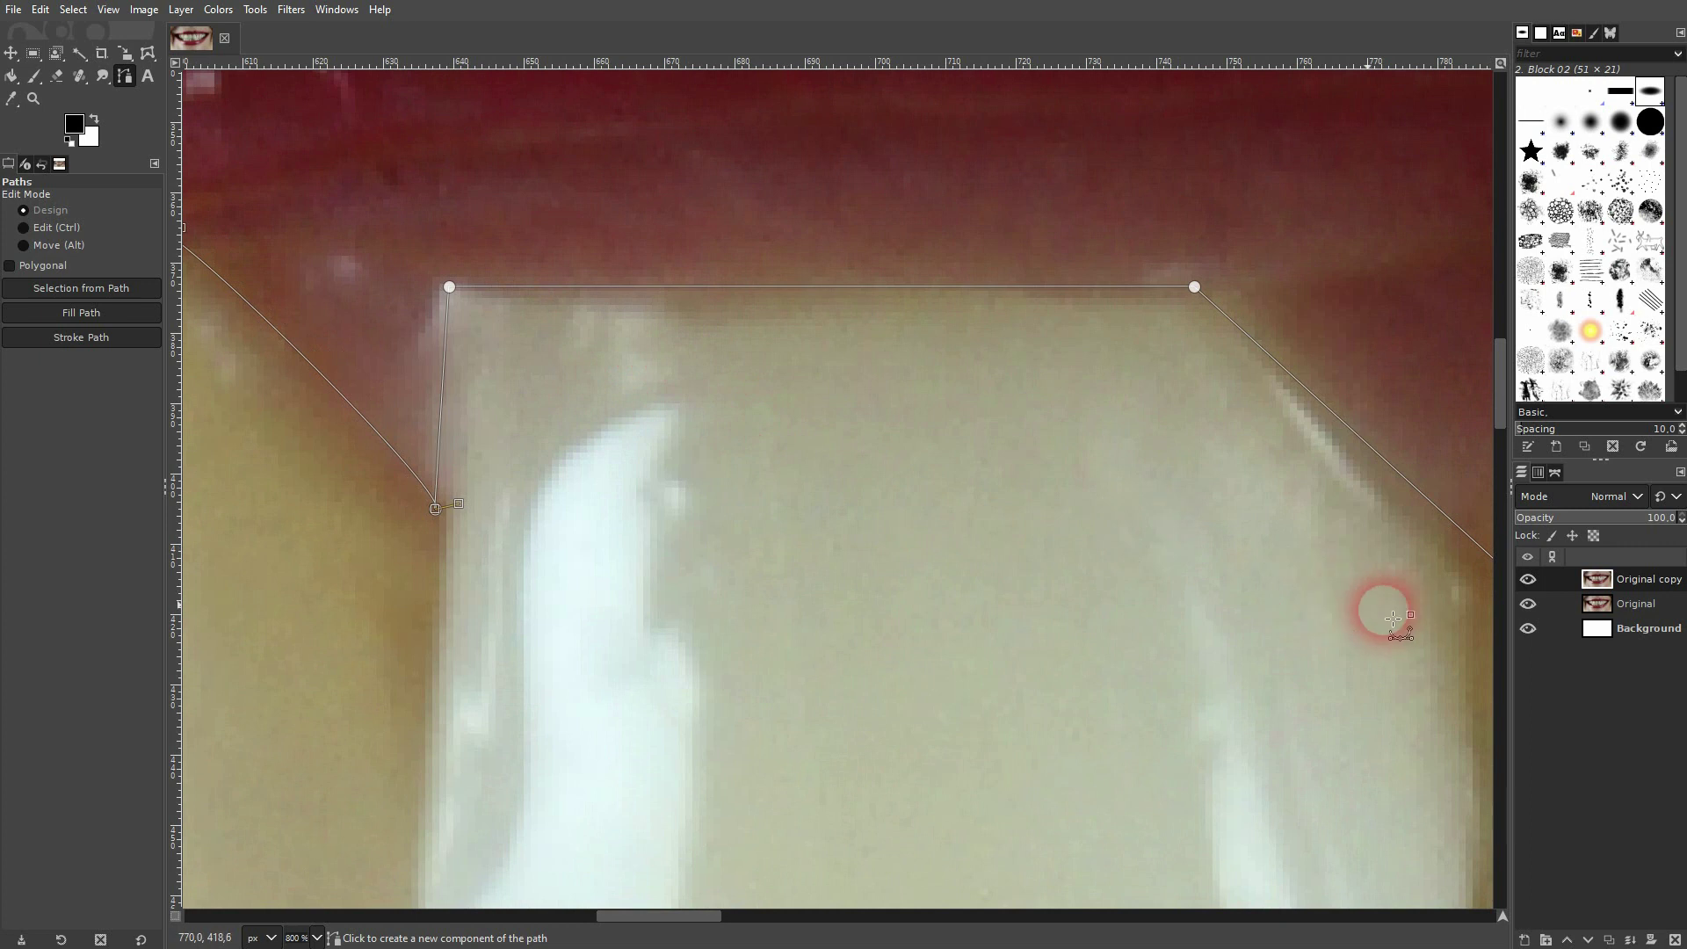
scroll(773, 433, right, 8)
scroll(773, 433, down, 2)
drag(977, 423, 949, 427)
click(814, 279)
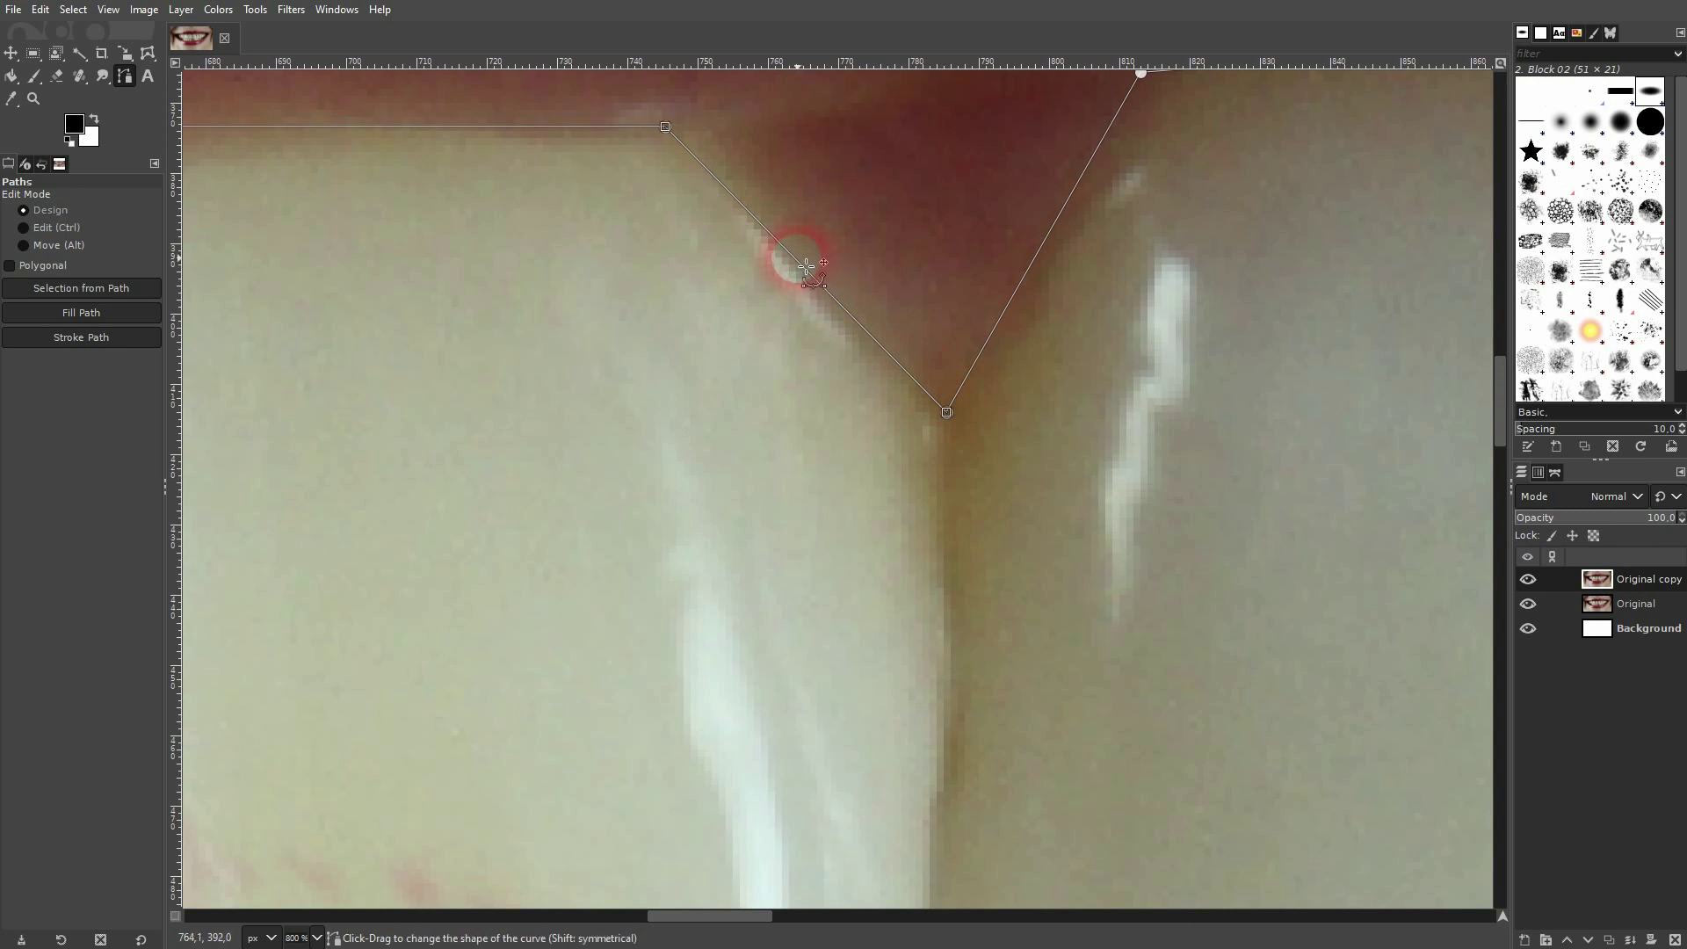
drag(806, 267, 819, 259)
Step: Adjust the upper-left corner anchor of the fifth upper tooth and curve the segment along its upper-right gum edge
drag(1219, 266, 926, 507)
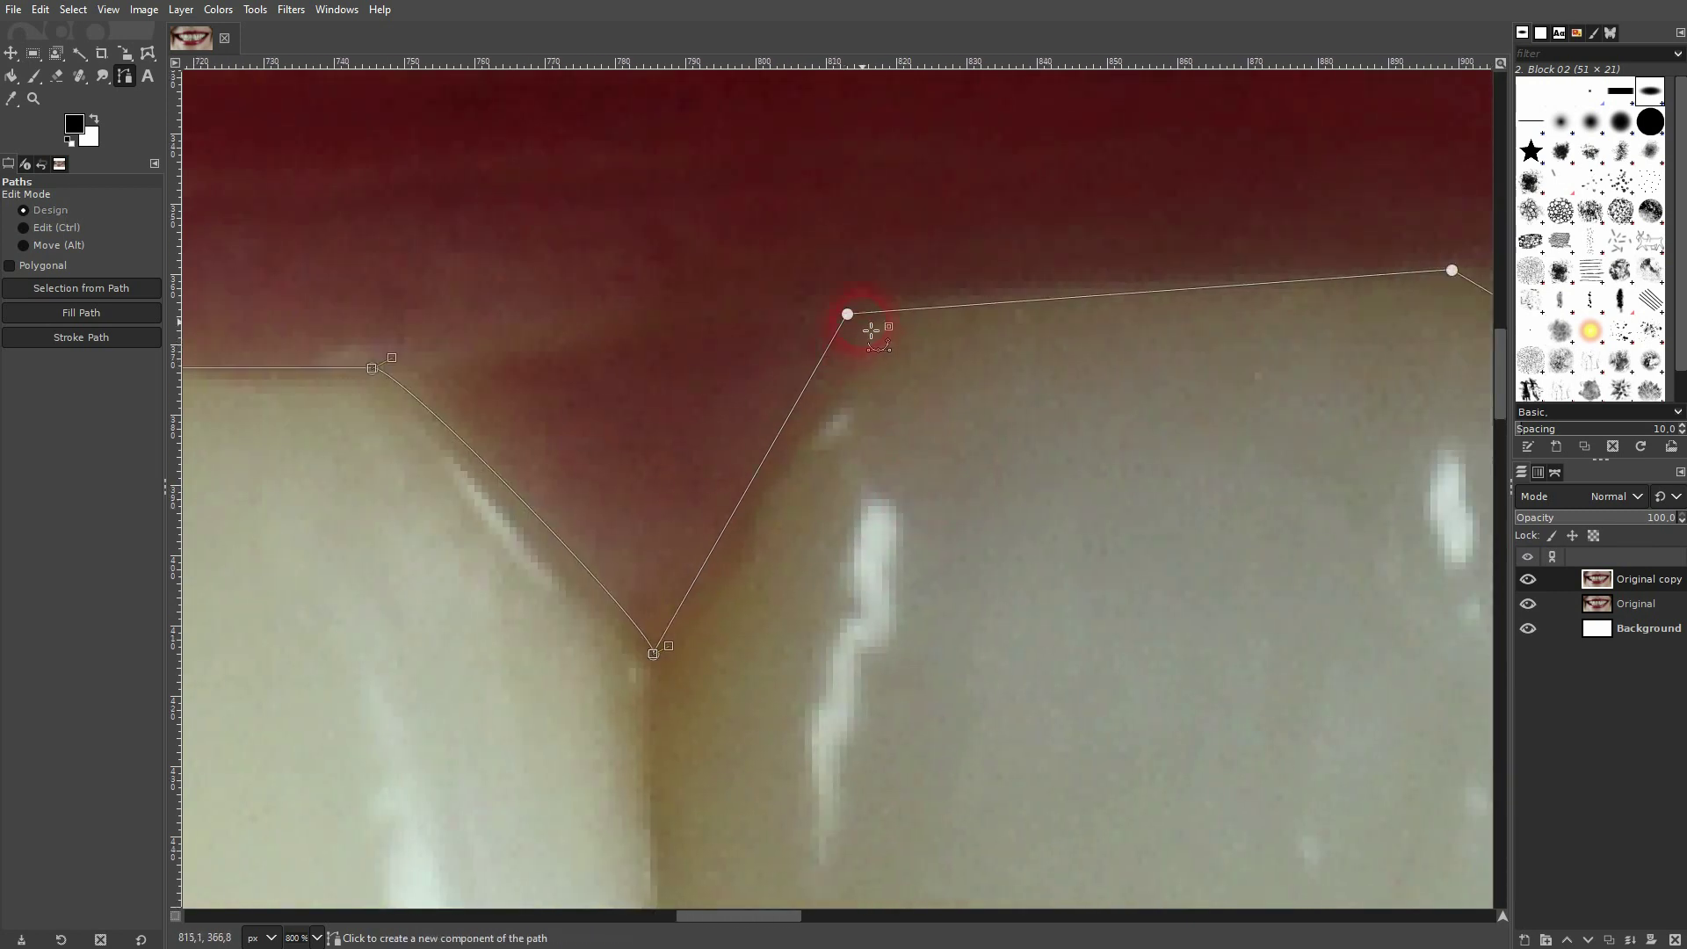
drag(855, 322, 885, 320)
scroll(884, 320, right, 5)
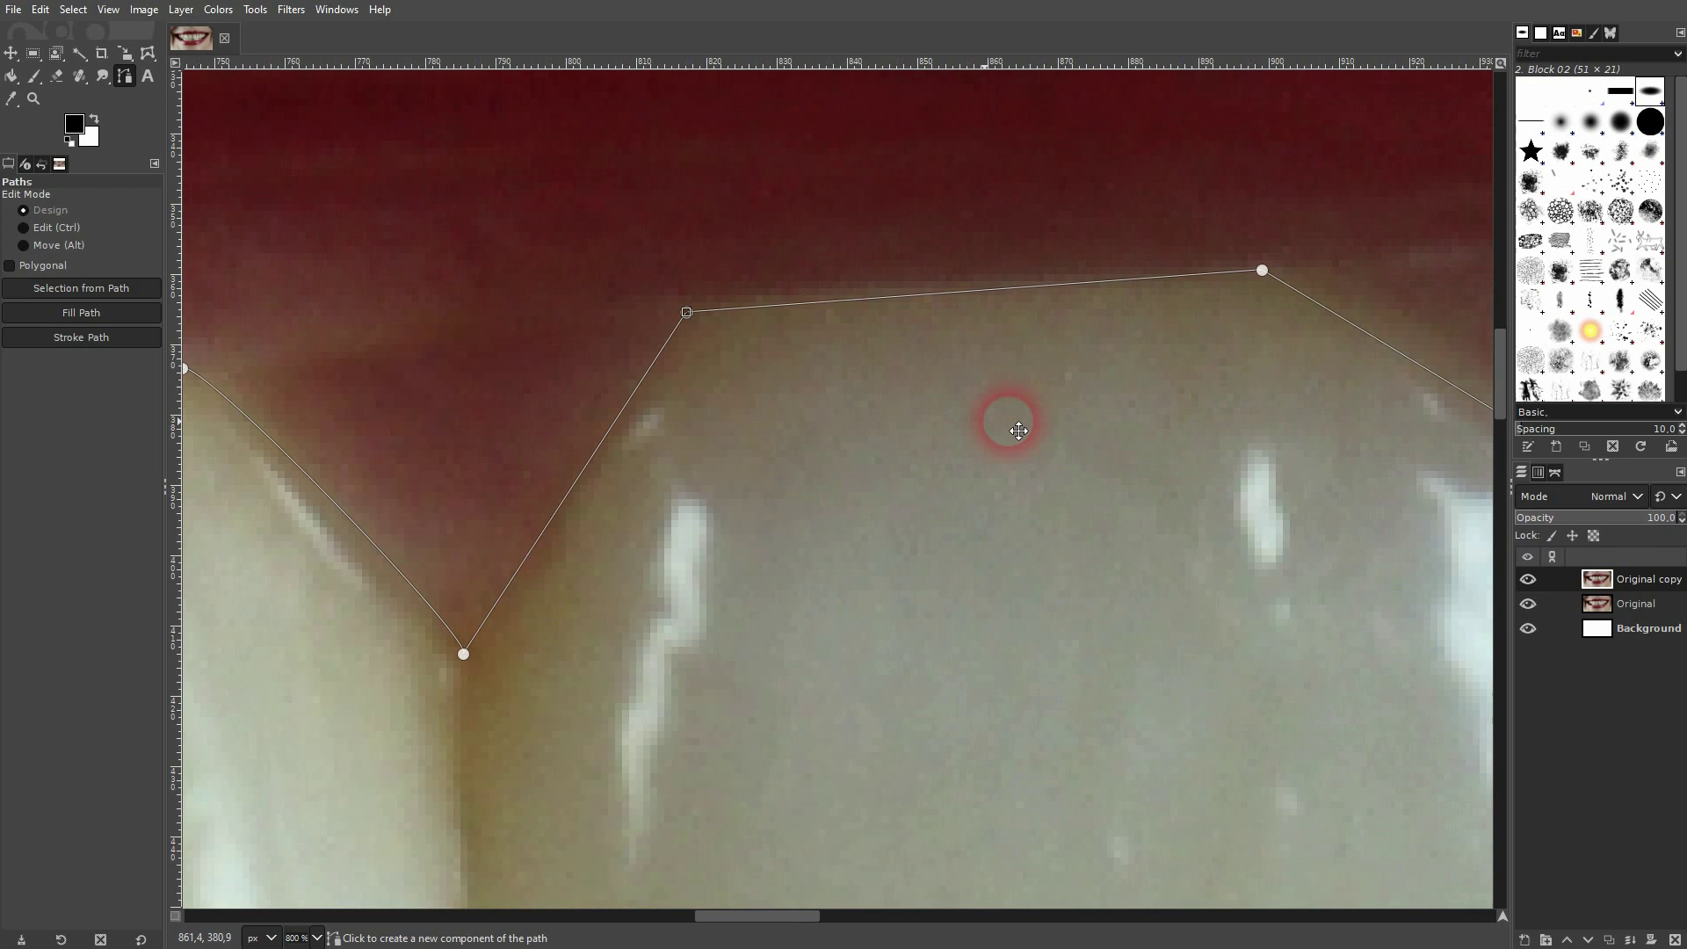
drag(460, 325, 460, 314)
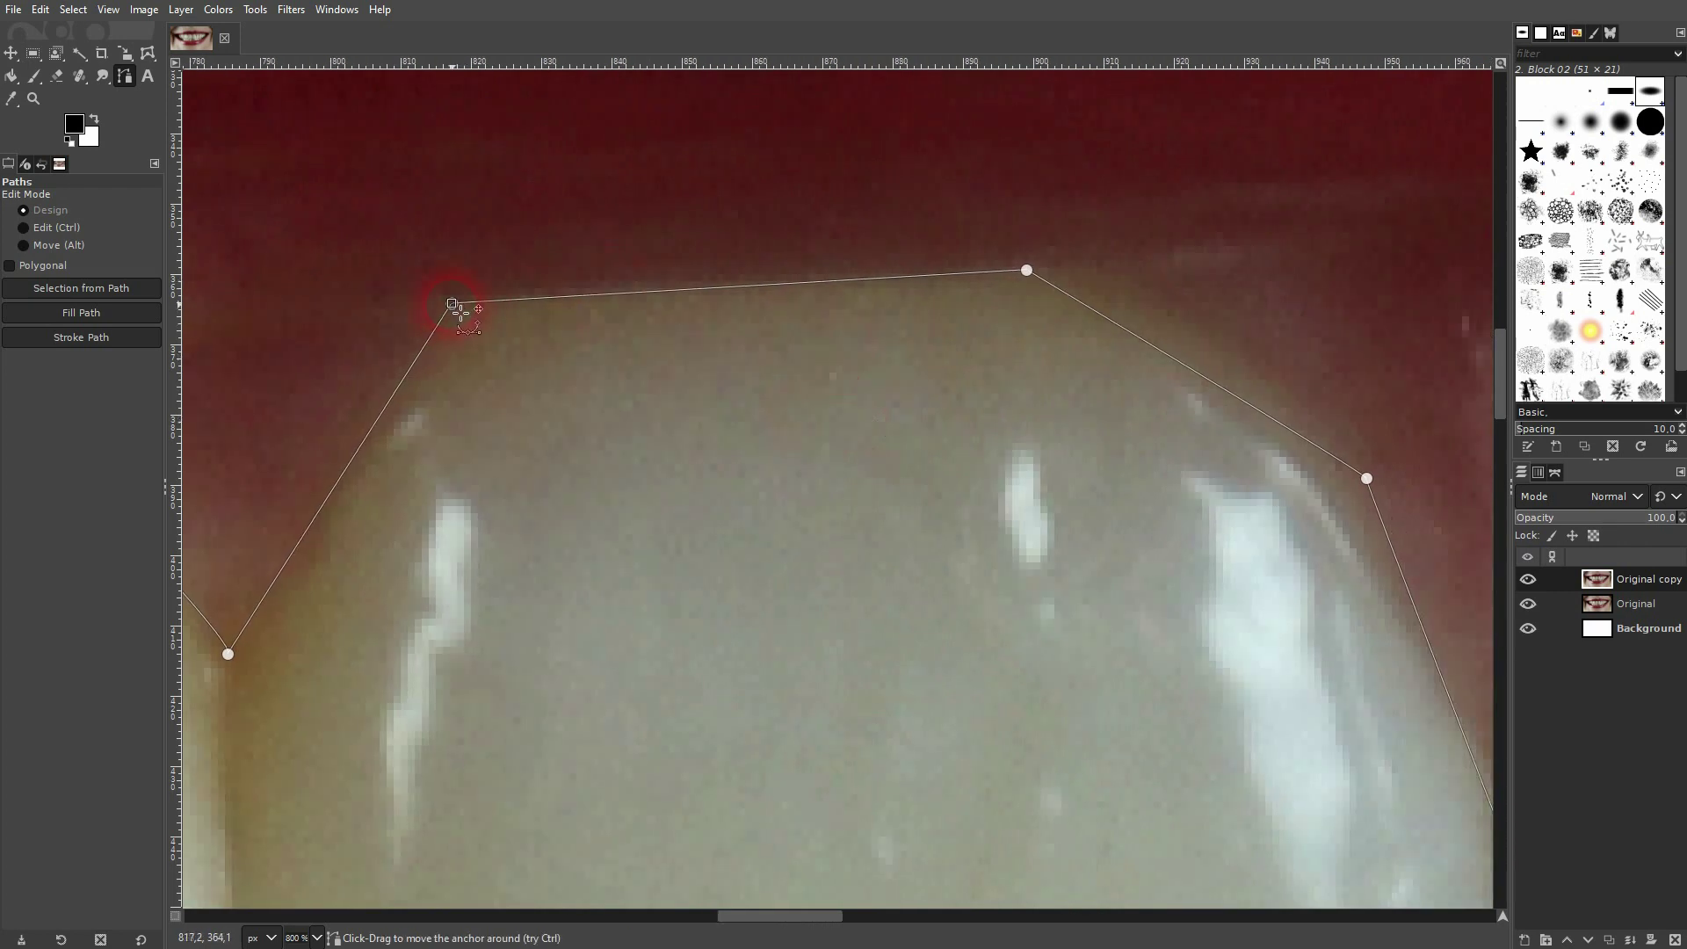
scroll(1376, 508, right, 4)
scroll(994, 460, down, 1)
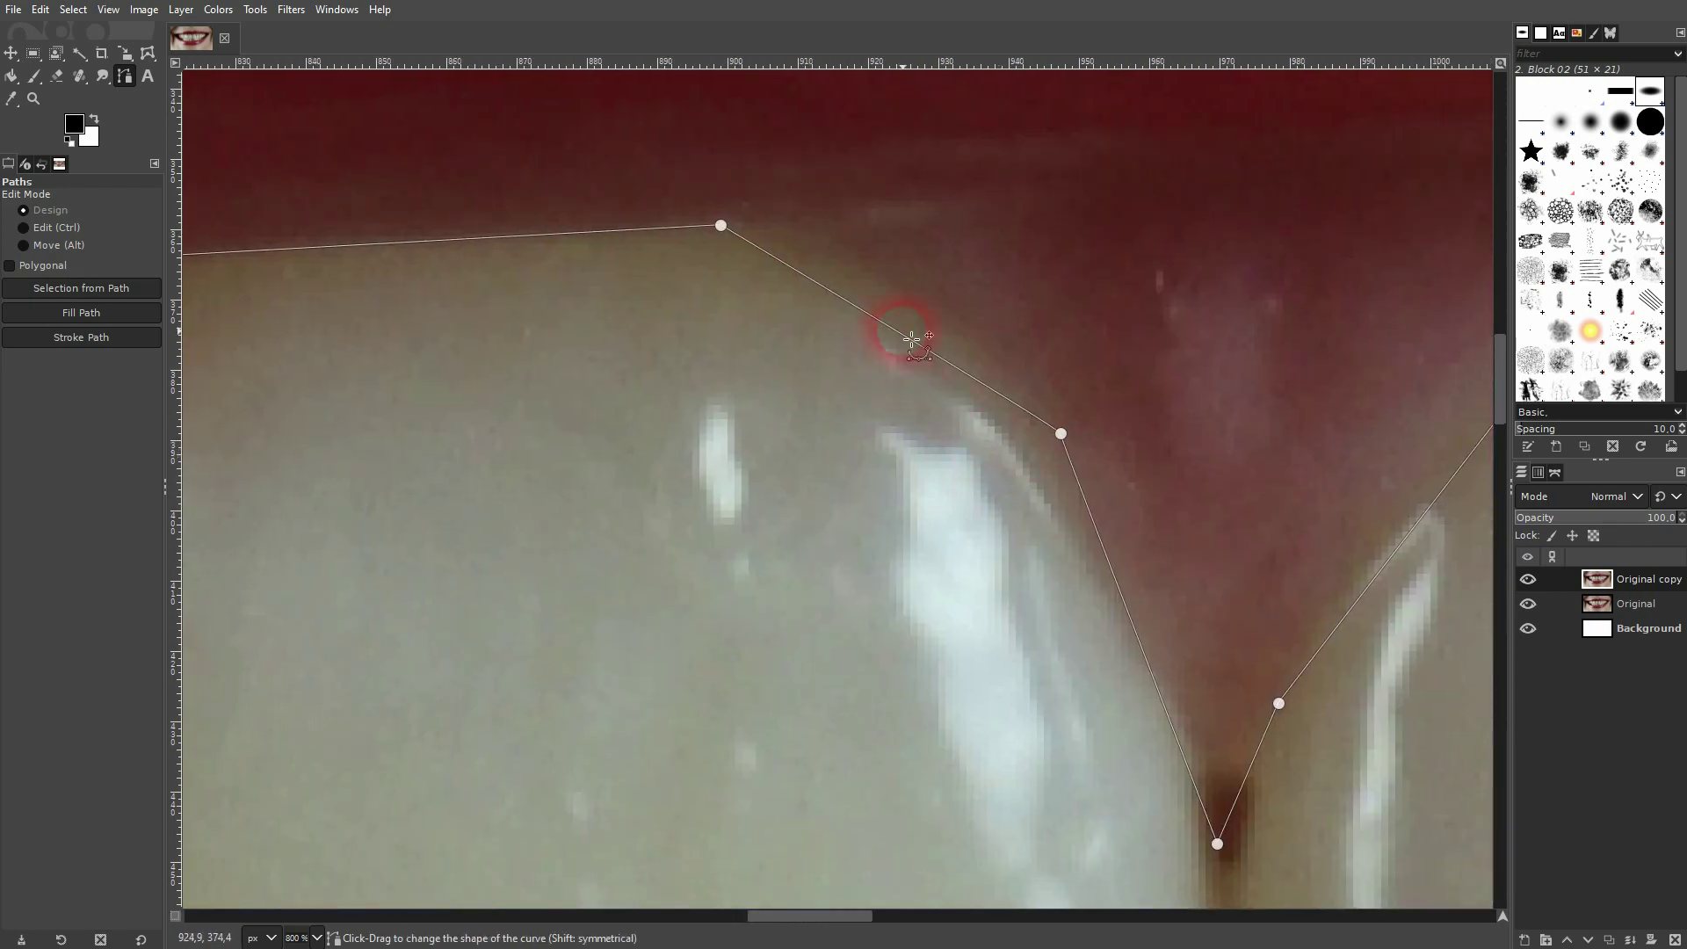
drag(912, 343, 934, 324)
Step: Undo the accidental handle edit and center the notch anchor in the gap between the fifth and sixth upper teeth
scroll(1010, 512, right, 3)
scroll(1009, 512, down, 2)
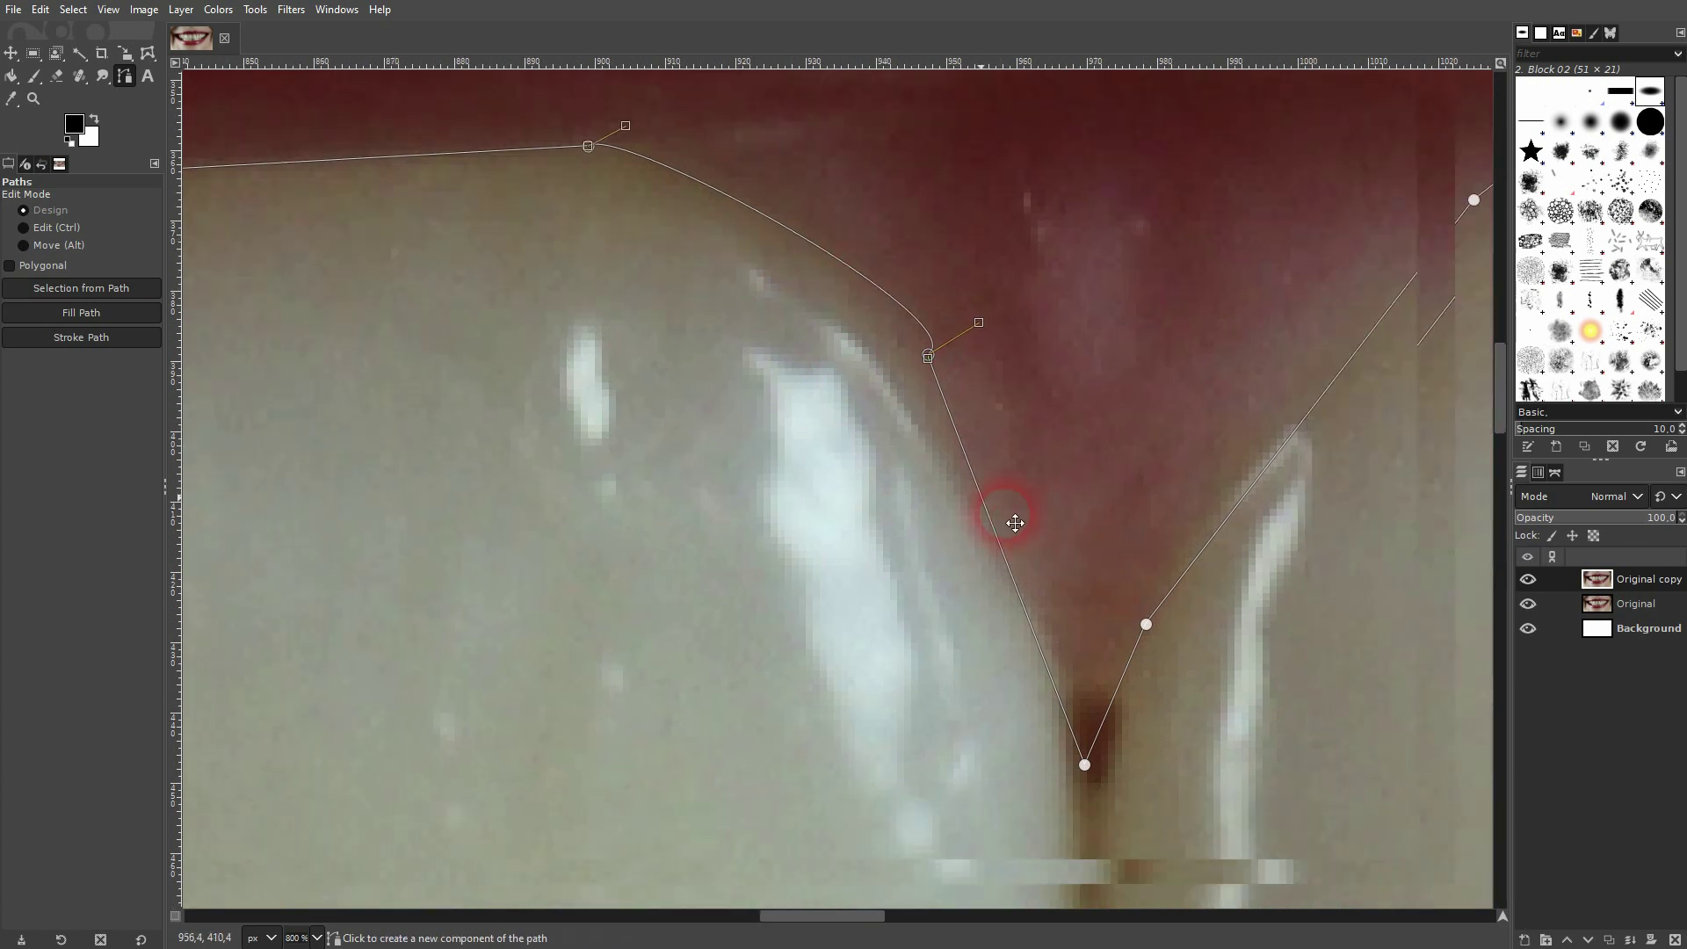
scroll(1030, 606, right, 2)
scroll(1031, 606, down, 1)
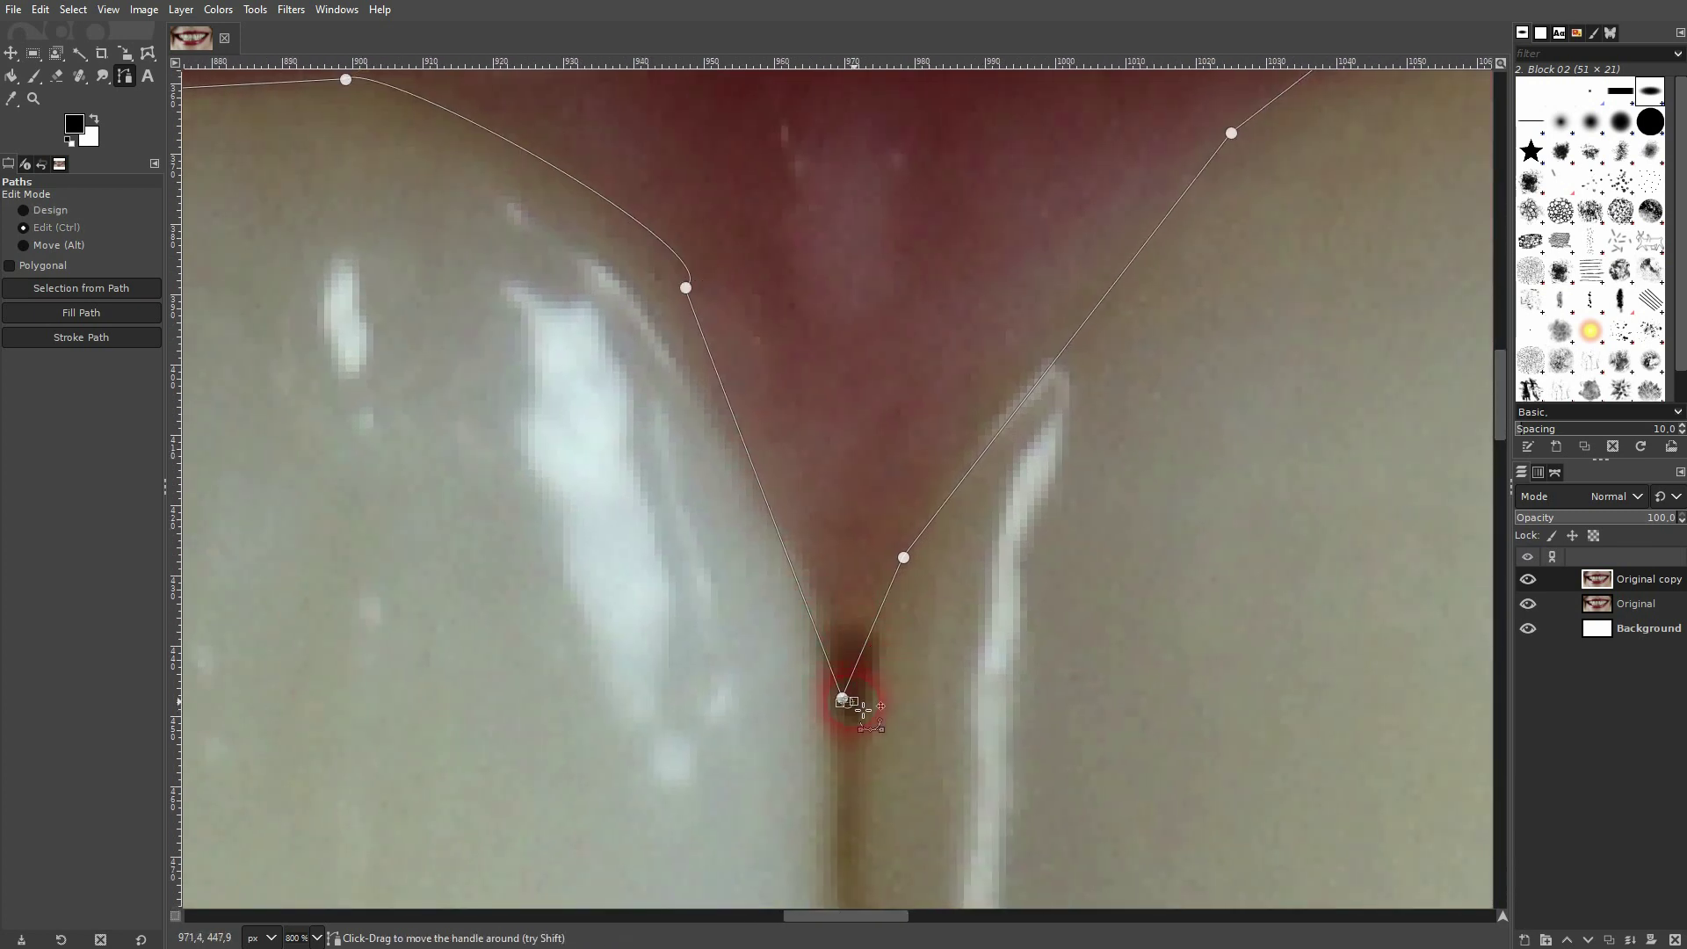
key(ctrl+z)
drag(846, 700, 854, 699)
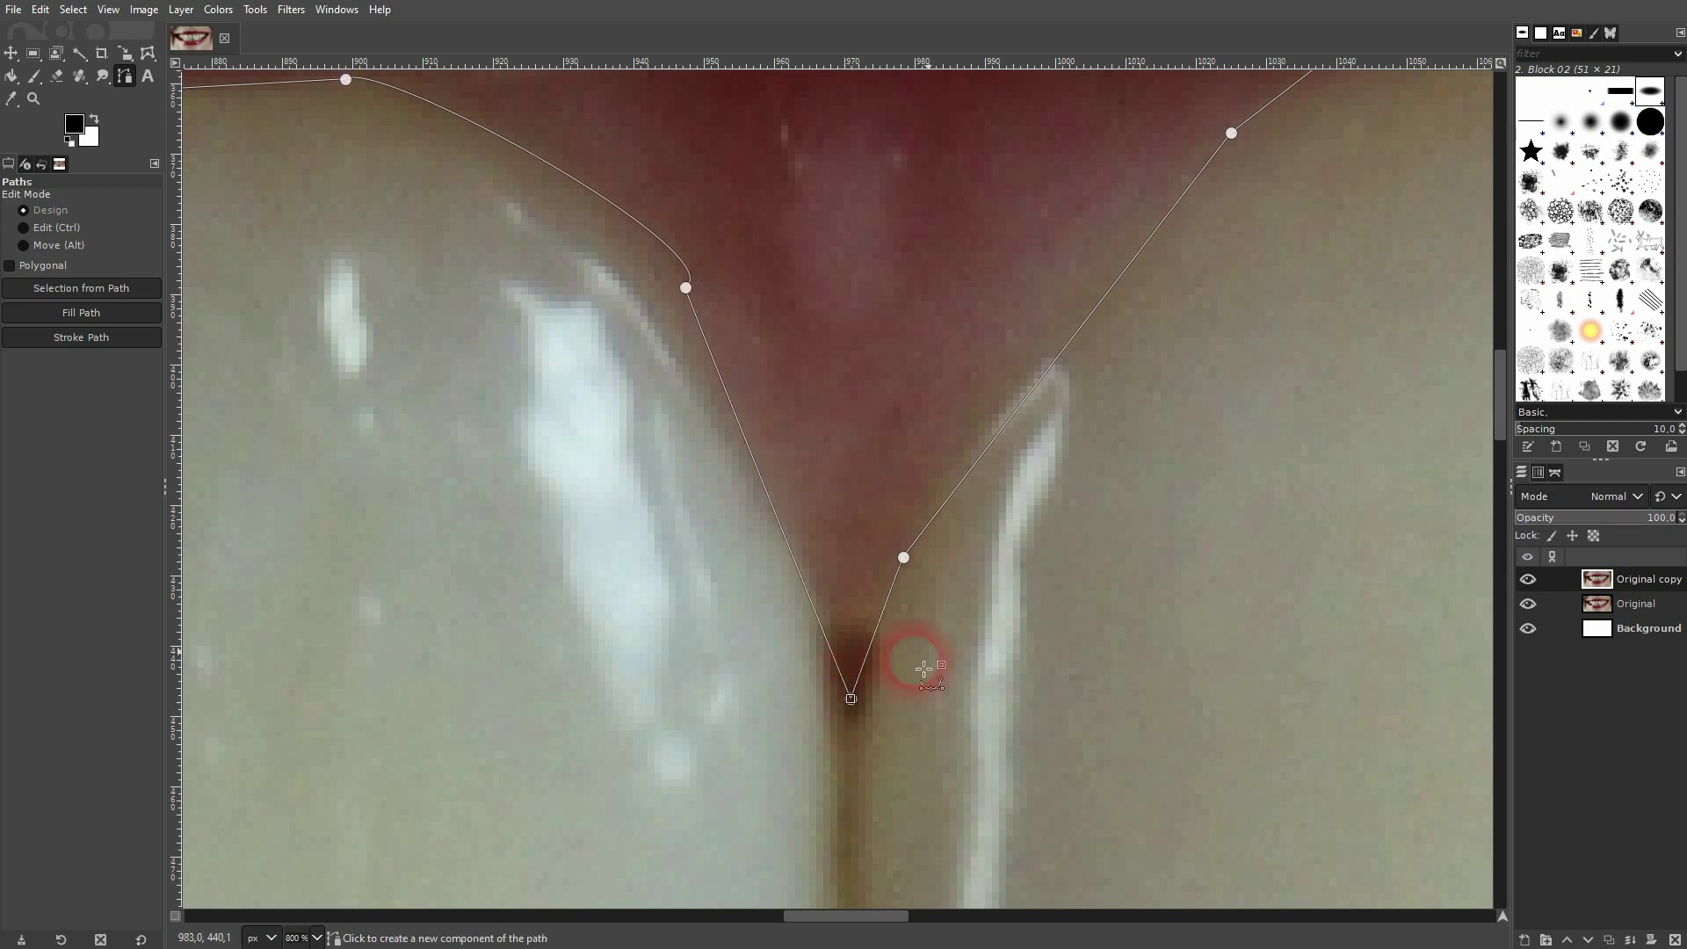
Step: Curve the path segment along the left gum edge of the sixth upper tooth
scroll(1092, 557, right, 3)
scroll(1092, 557, up, 4)
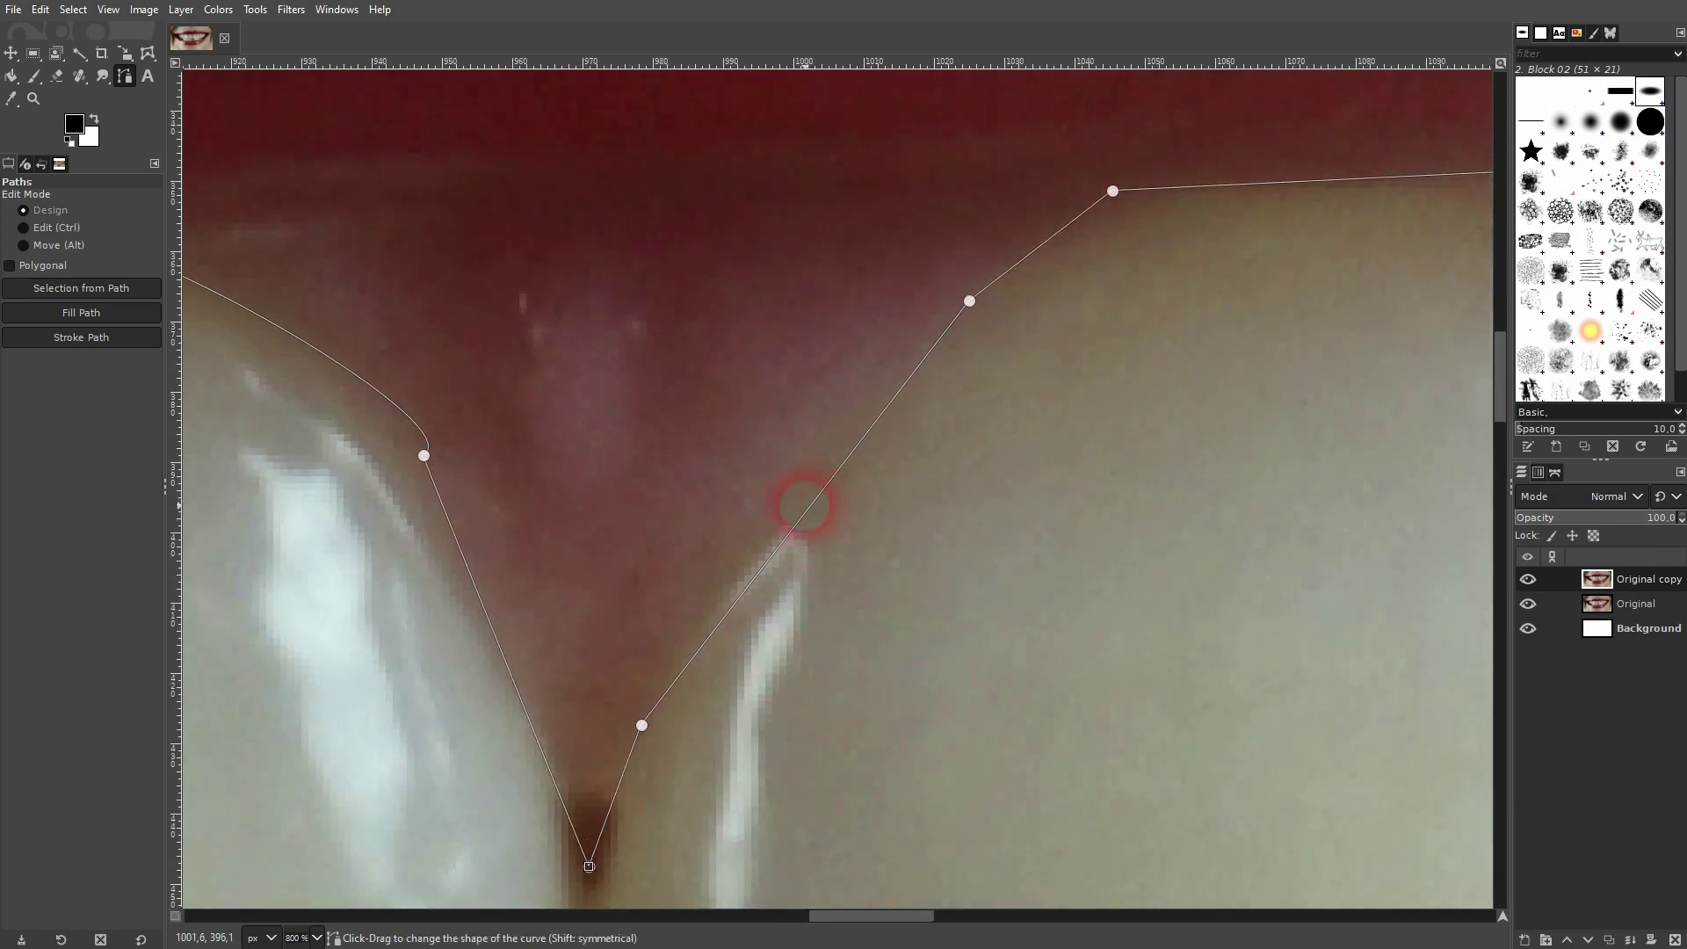
click(803, 505)
Step: Move the right-side anchor of the sixth upper tooth onto its edge and curve the segment above it
scroll(876, 468, right, 5)
scroll(875, 468, up, 3)
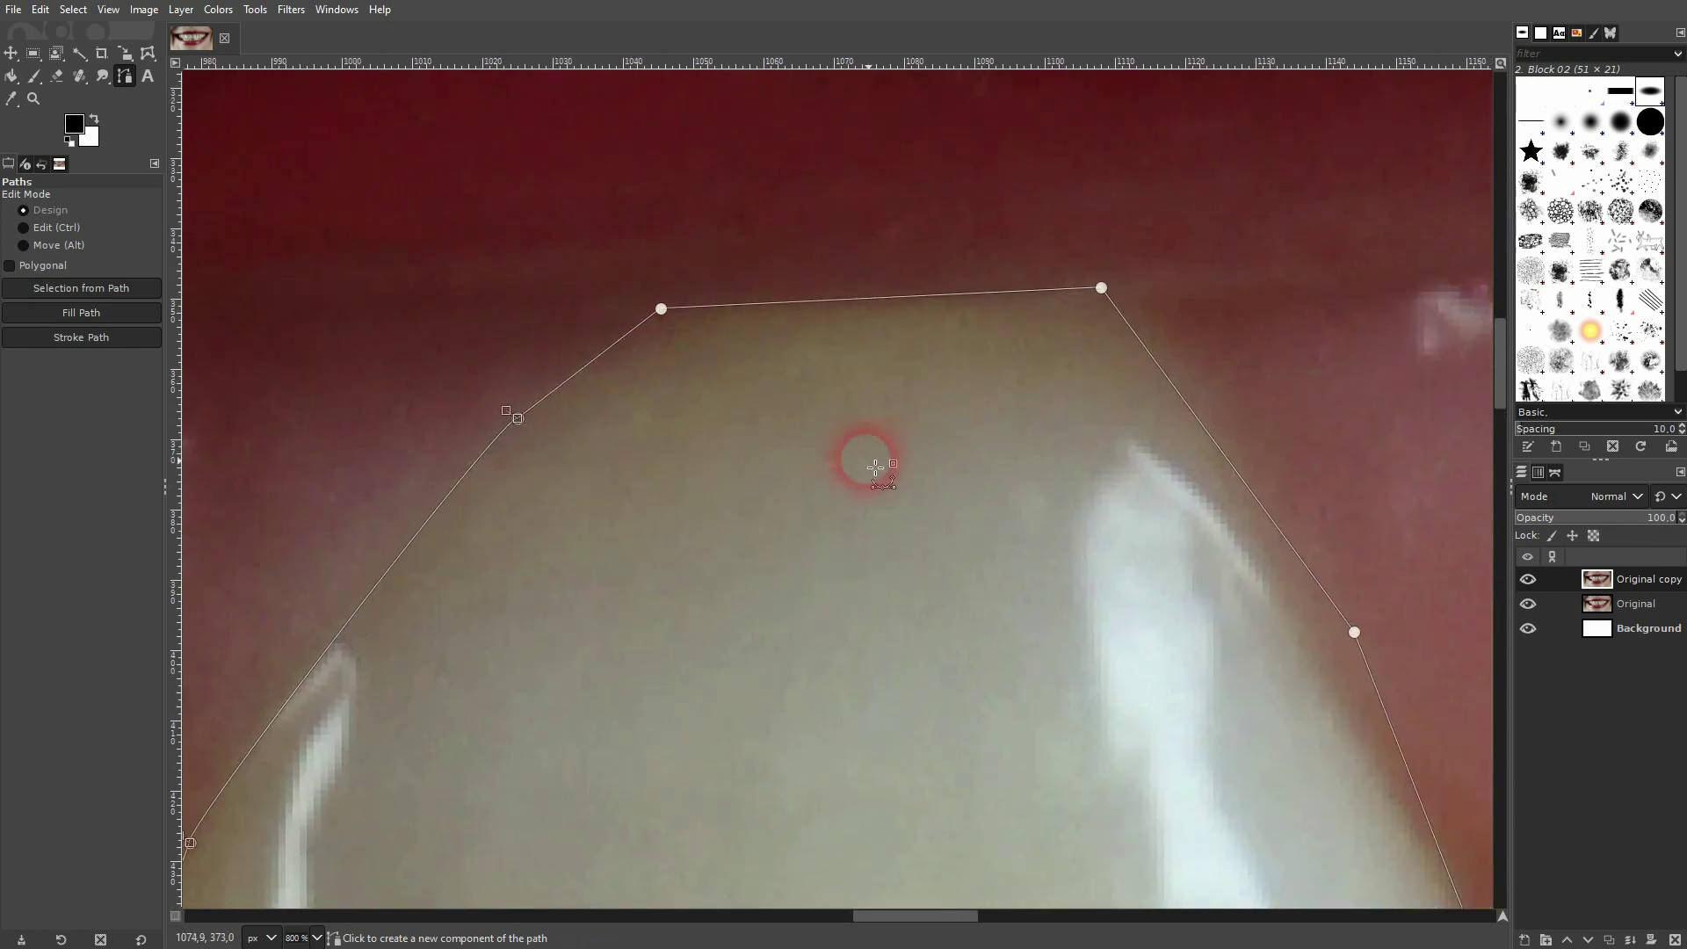
scroll(1299, 553, right, 6)
scroll(1298, 554, down, 4)
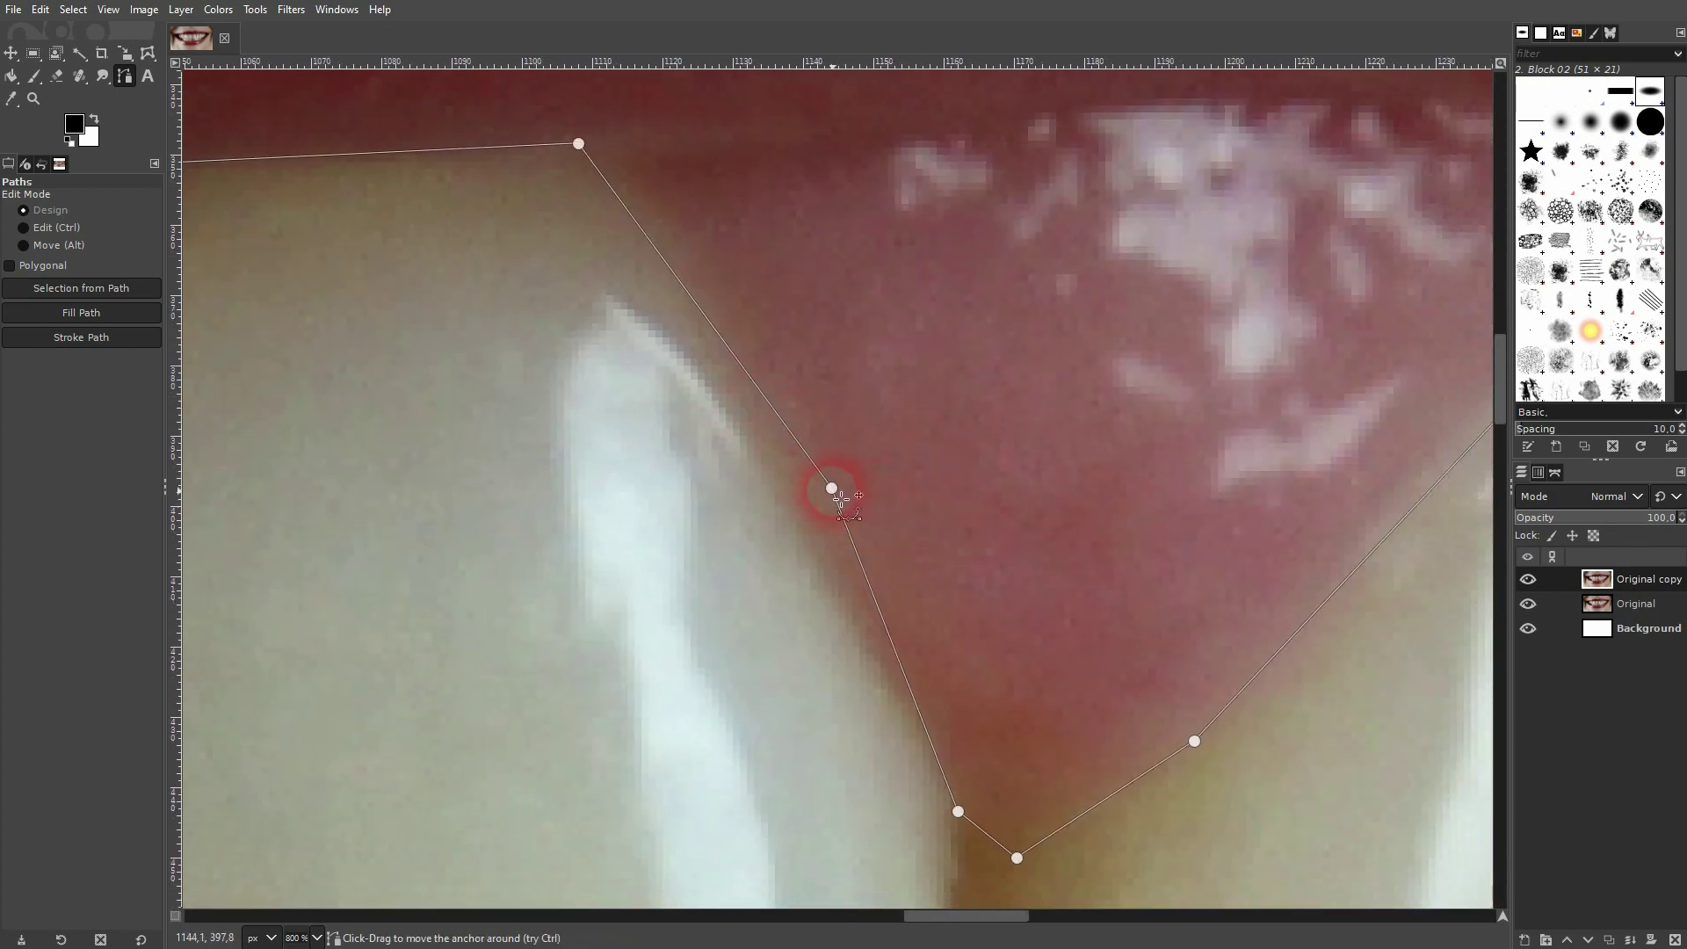
drag(833, 491, 812, 507)
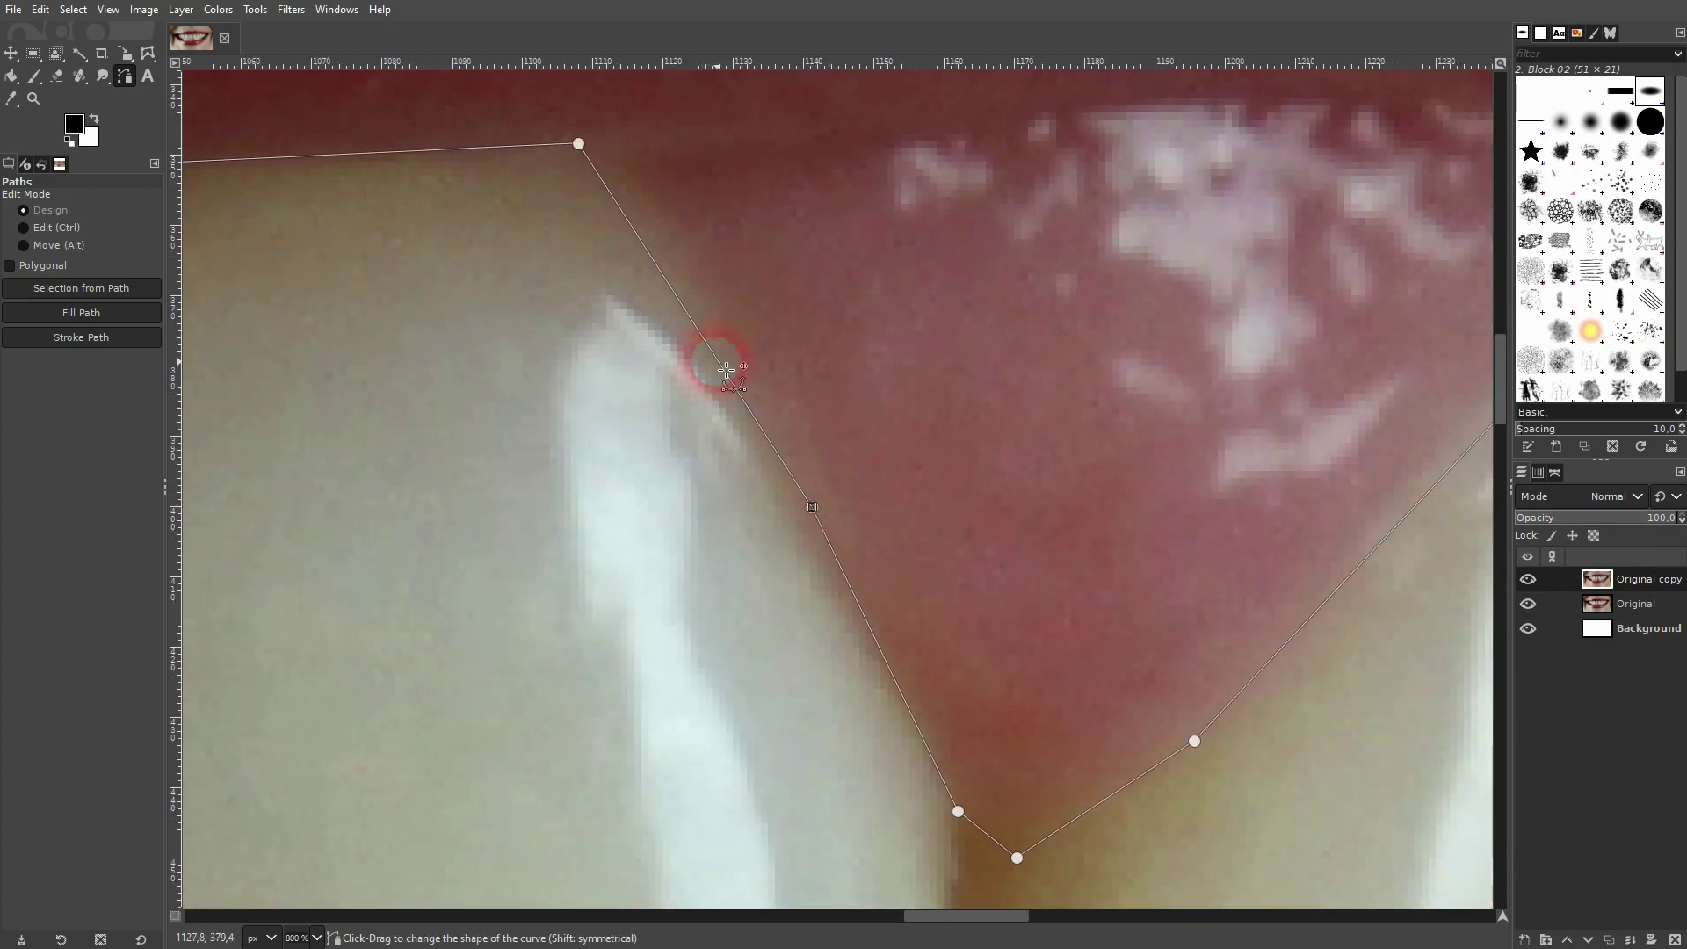
drag(726, 369, 750, 366)
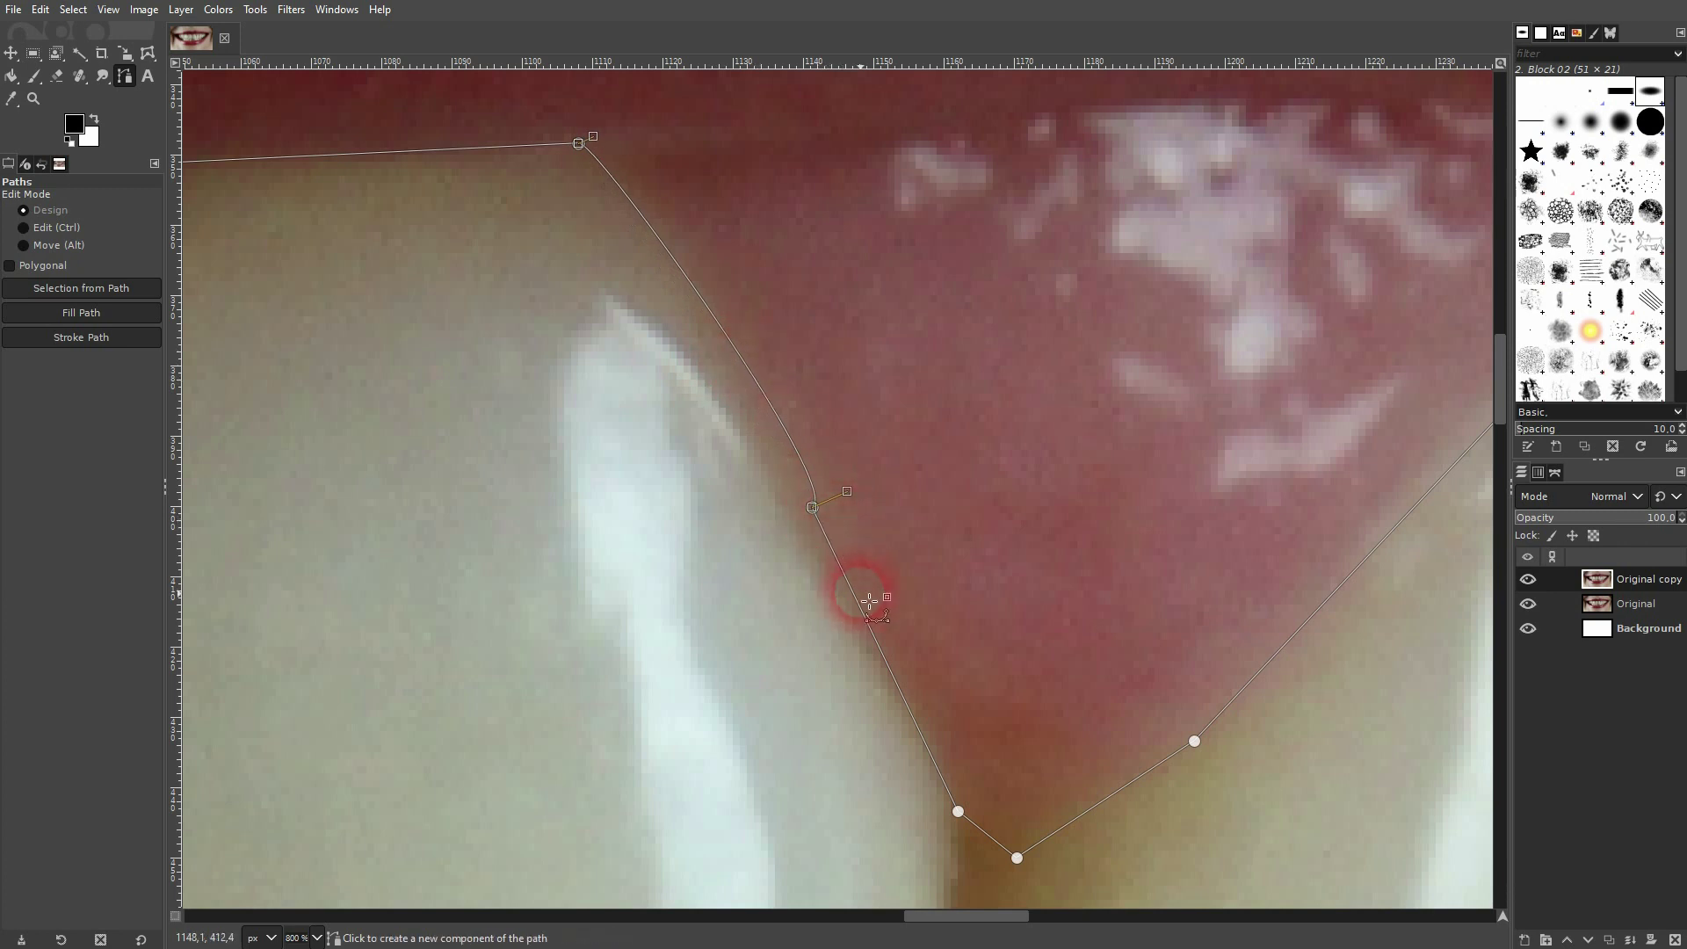
Step: Curve the left and right path segments of the seventh upper tooth to fit its gum line
drag(1094, 813, 758, 590)
drag(1076, 451, 773, 613)
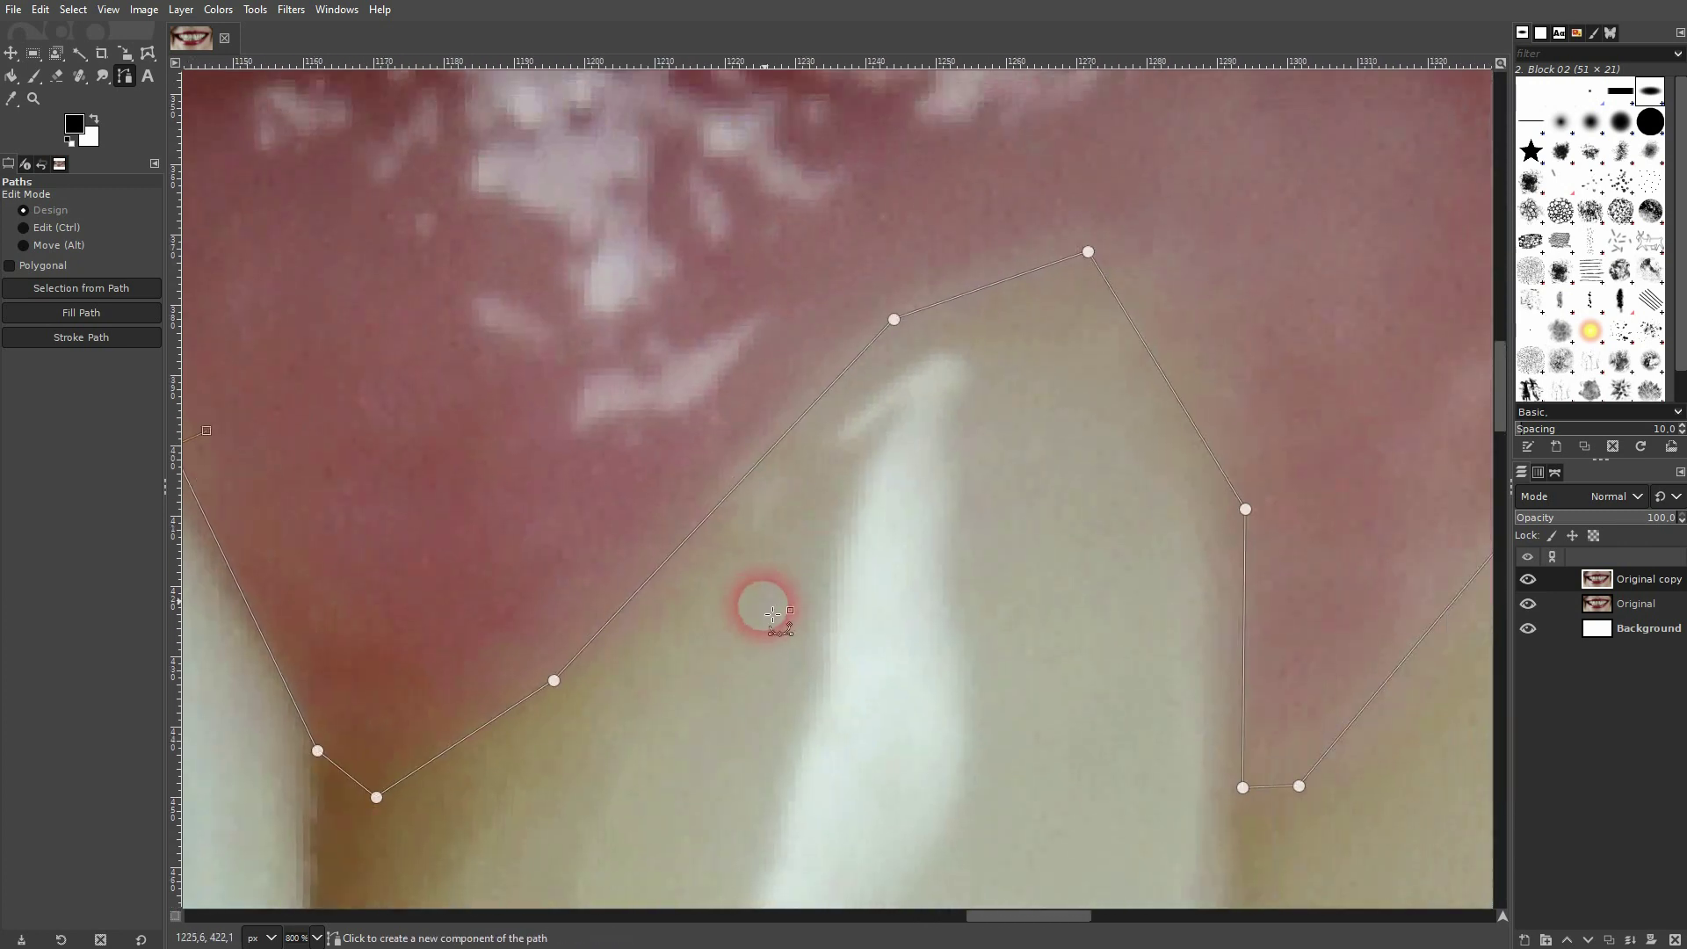
drag(779, 443, 773, 434)
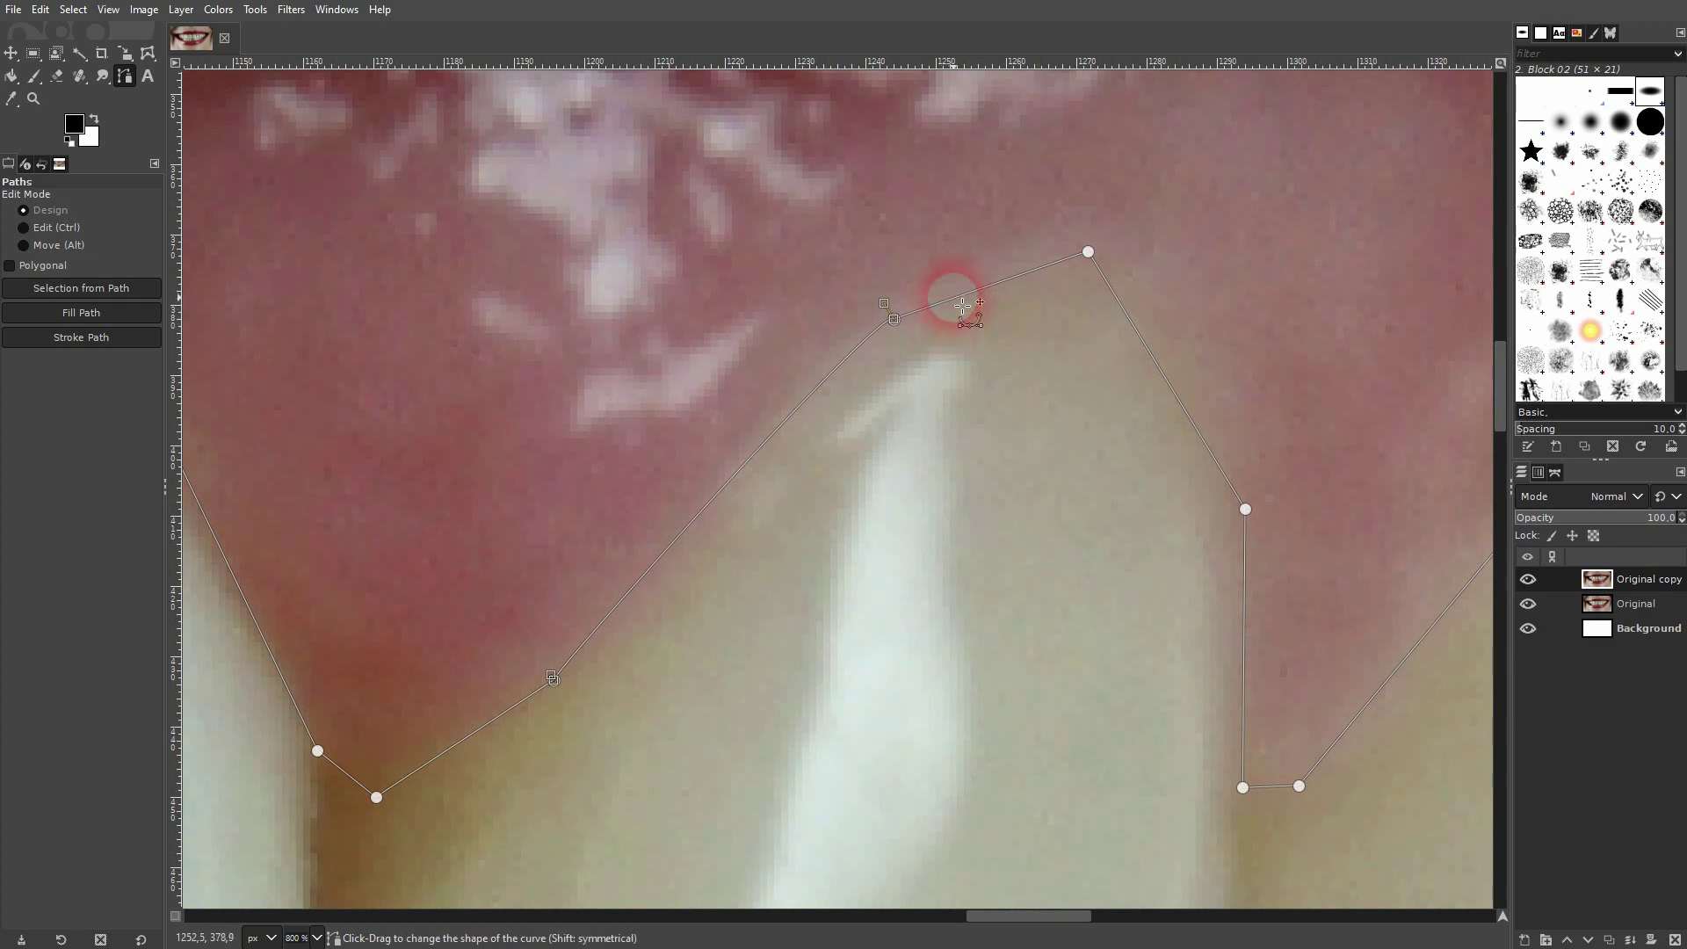
drag(1166, 380, 1193, 376)
Step: Curve the path segments around the left side and top of the eighth upper tooth
drag(1271, 595, 836, 475)
drag(997, 575, 786, 696)
drag(1196, 364, 957, 576)
drag(870, 426, 853, 382)
mouse_move(1156, 289)
mouse_down()
mouse_move(1130, 271)
mouse_move(1142, 264)
mouse_up()
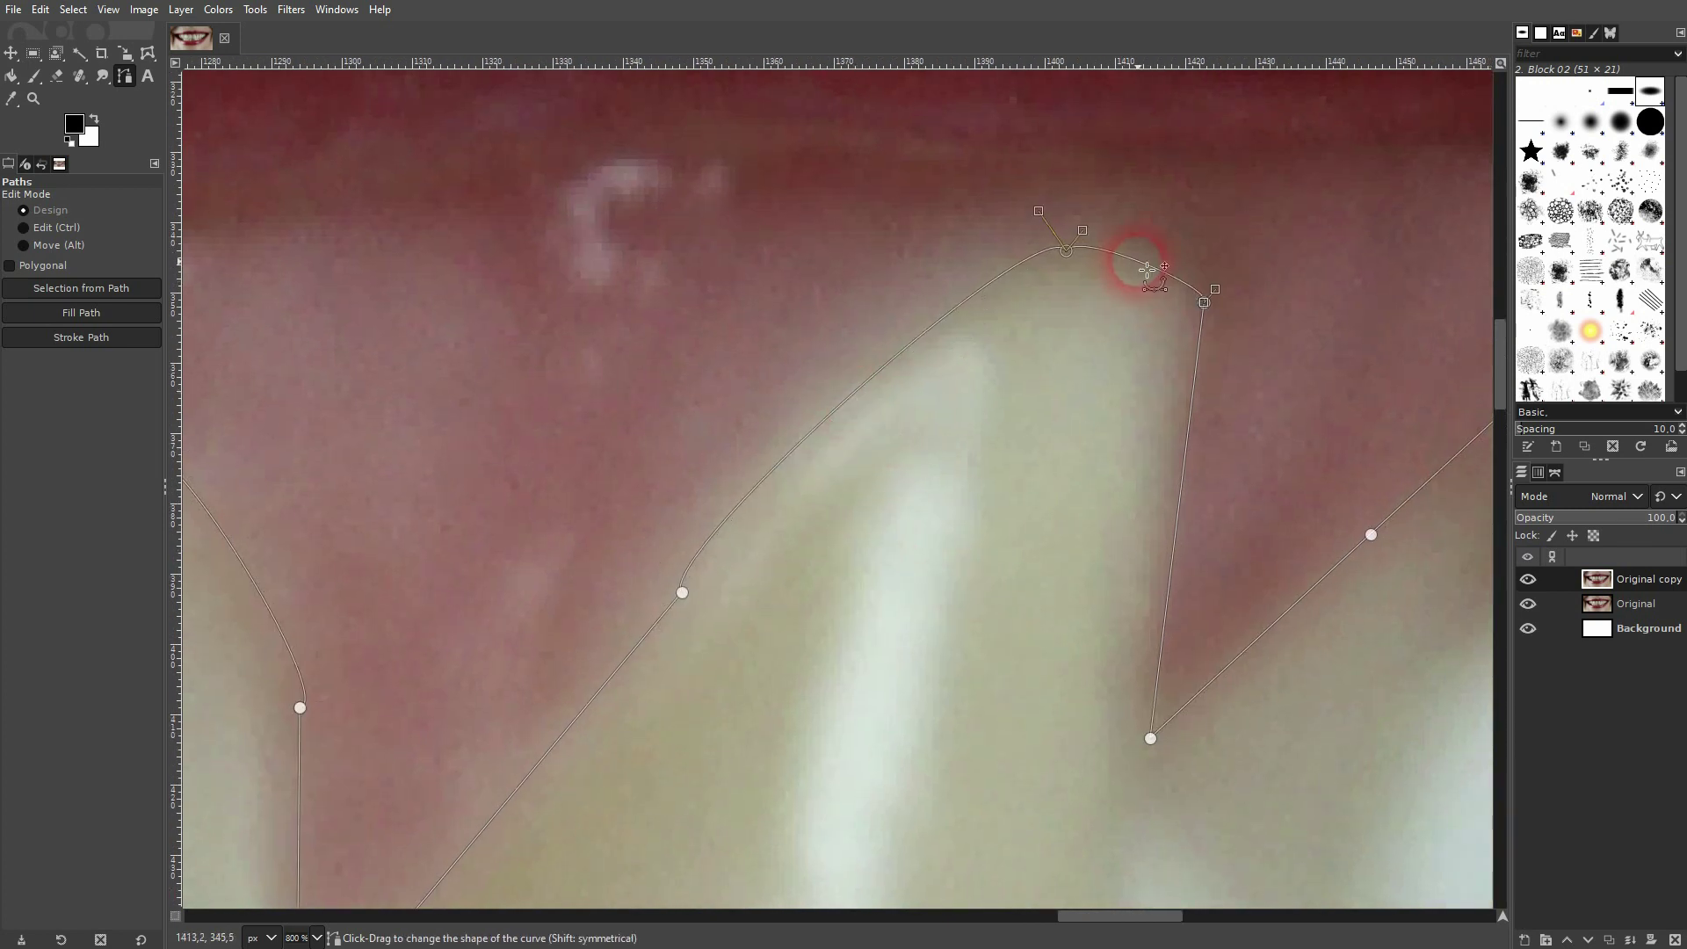
Step: Curve a segment along the lower edge of the rightmost upper teeth and reposition the notch anchor between the tips
drag(1348, 584, 787, 596)
drag(1353, 573, 760, 584)
drag(958, 715, 960, 271)
drag(832, 689, 1294, 355)
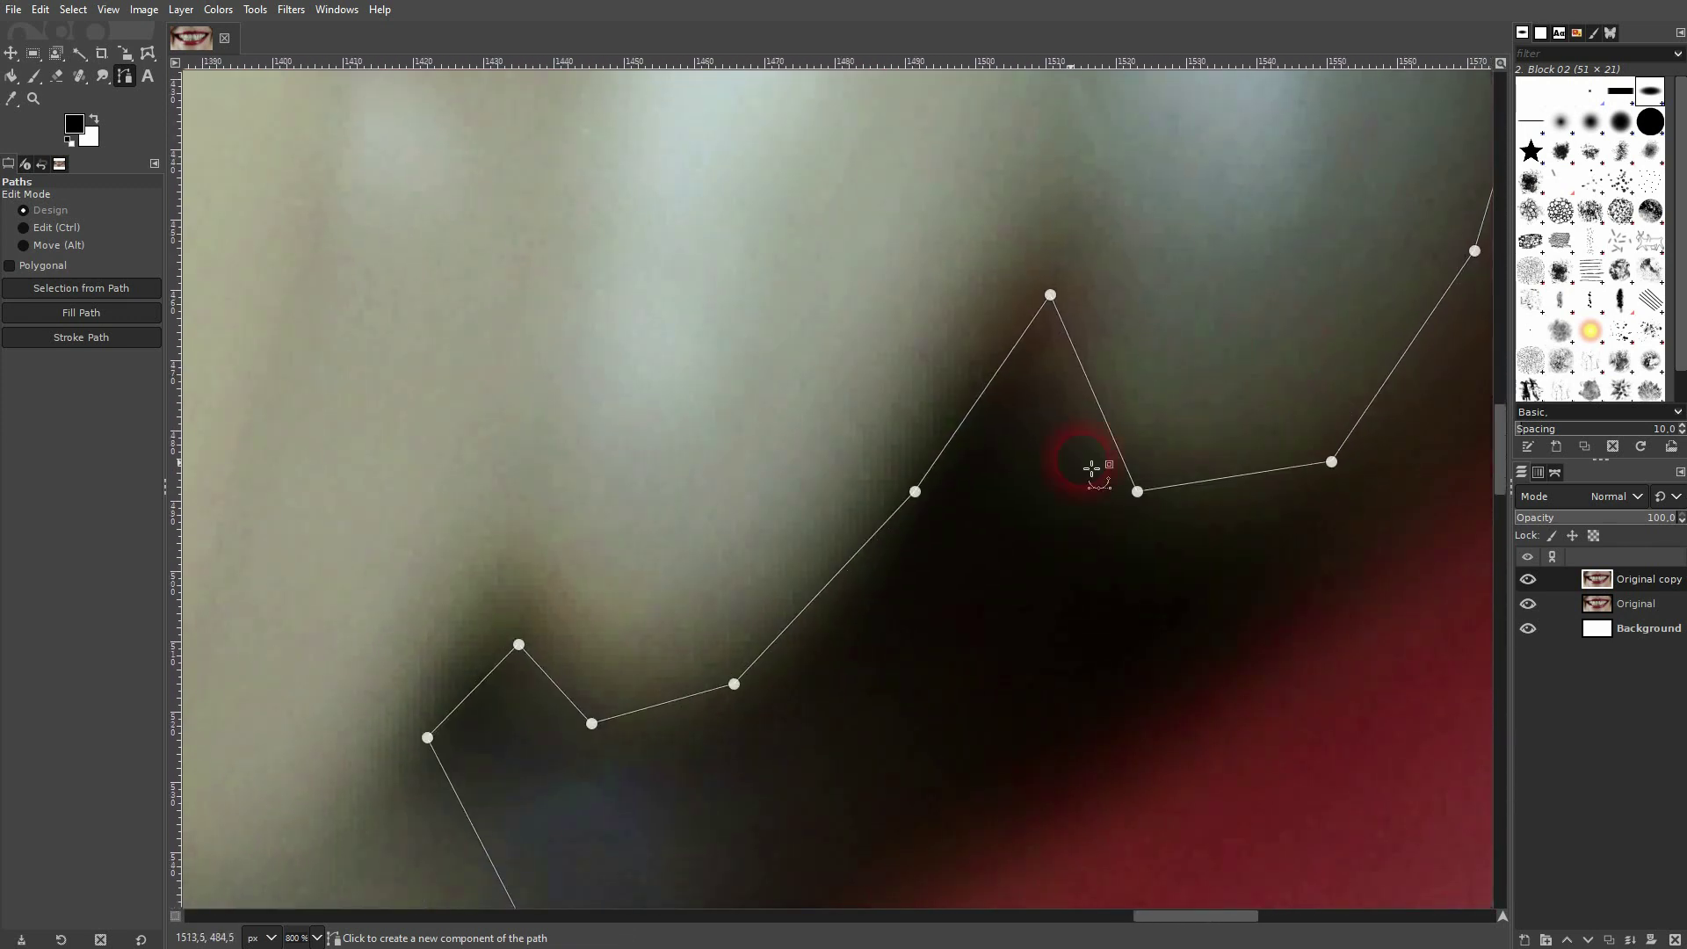
click(975, 419)
drag(768, 682, 1190, 452)
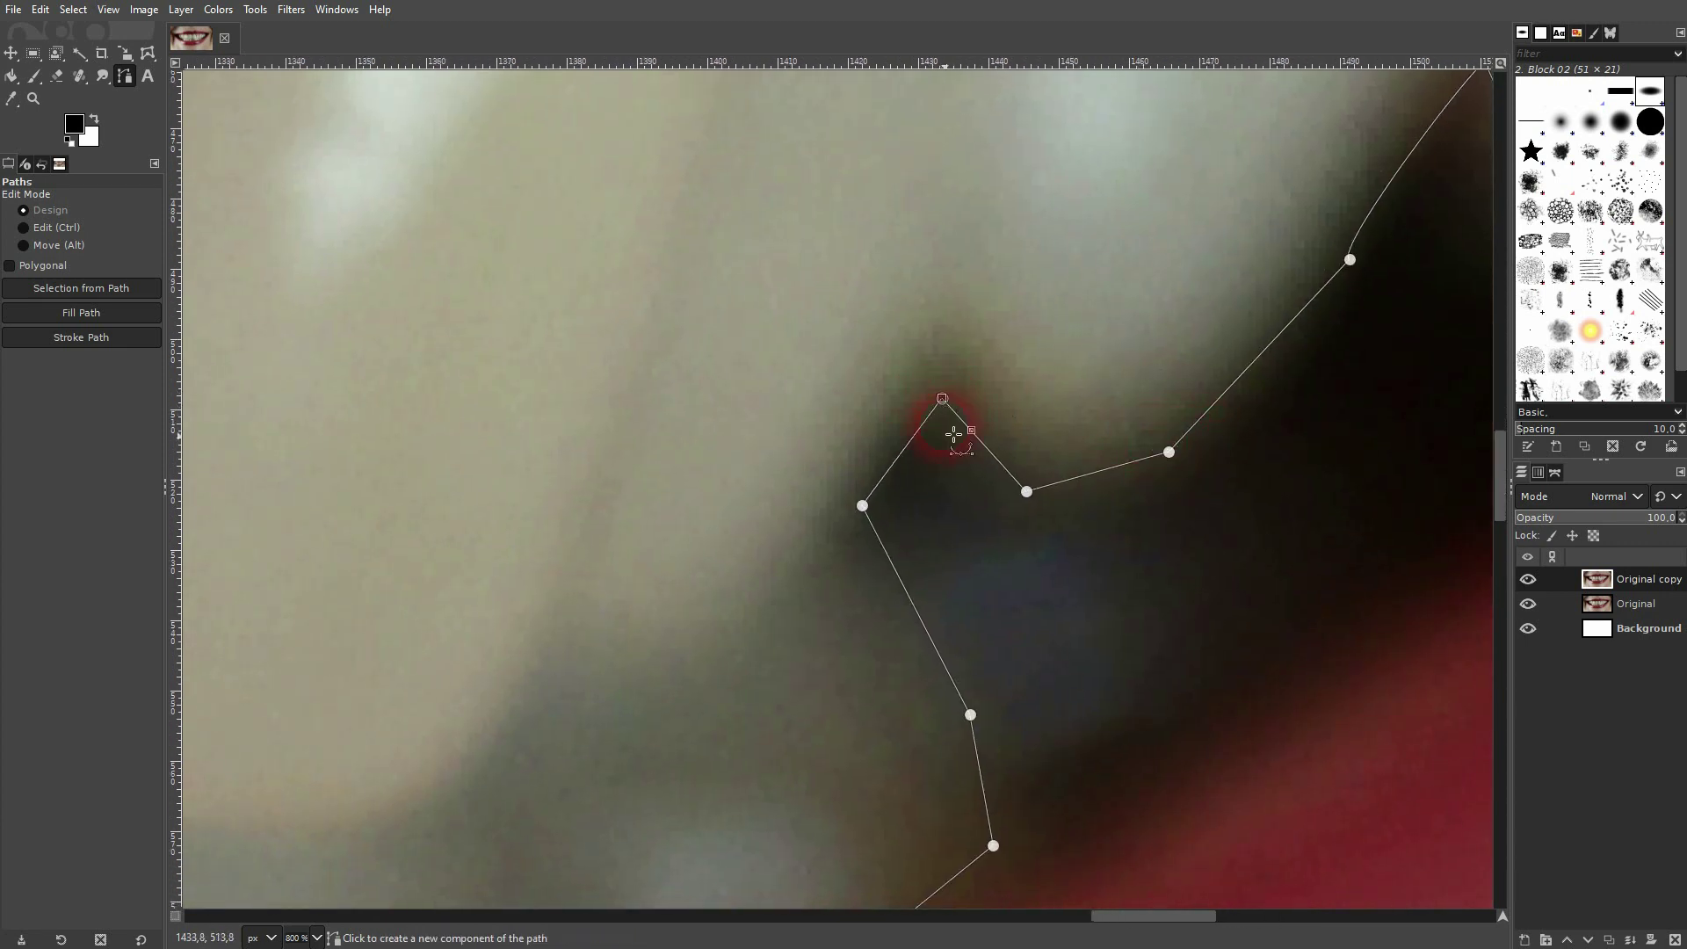
Step: Check how the path fits along the lower lip, from the right lower teeth back to the leftmost lower tooth
drag(941, 674, 886, 361)
drag(576, 688, 1268, 565)
drag(667, 580, 1206, 592)
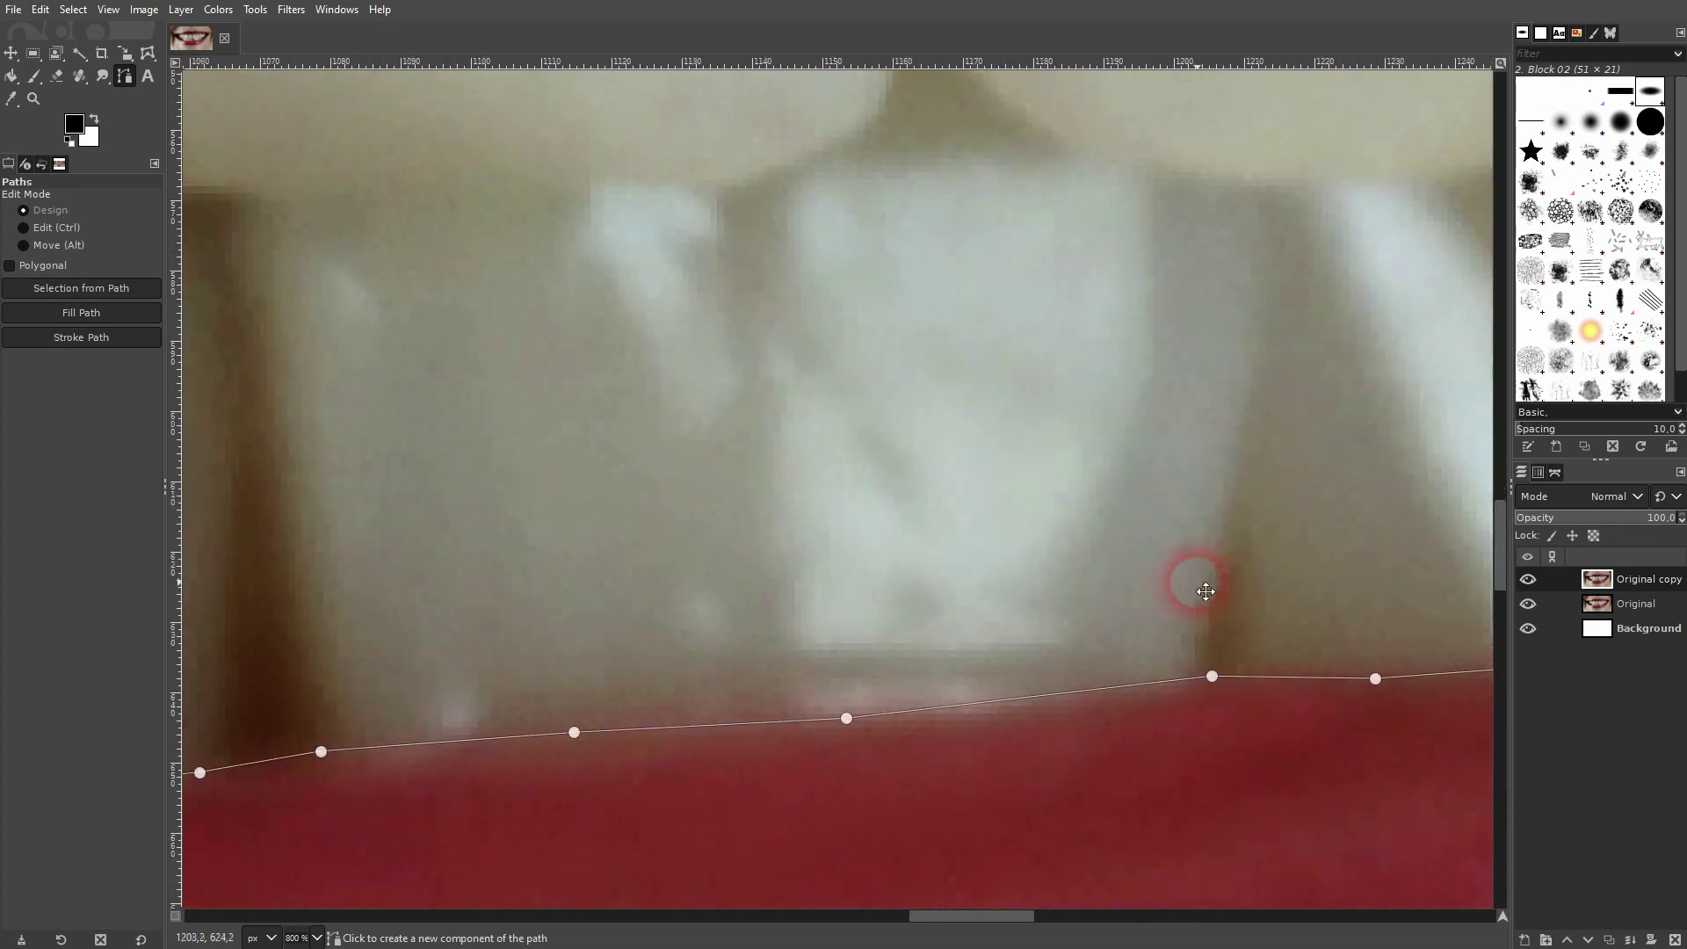
drag(475, 677, 1182, 583)
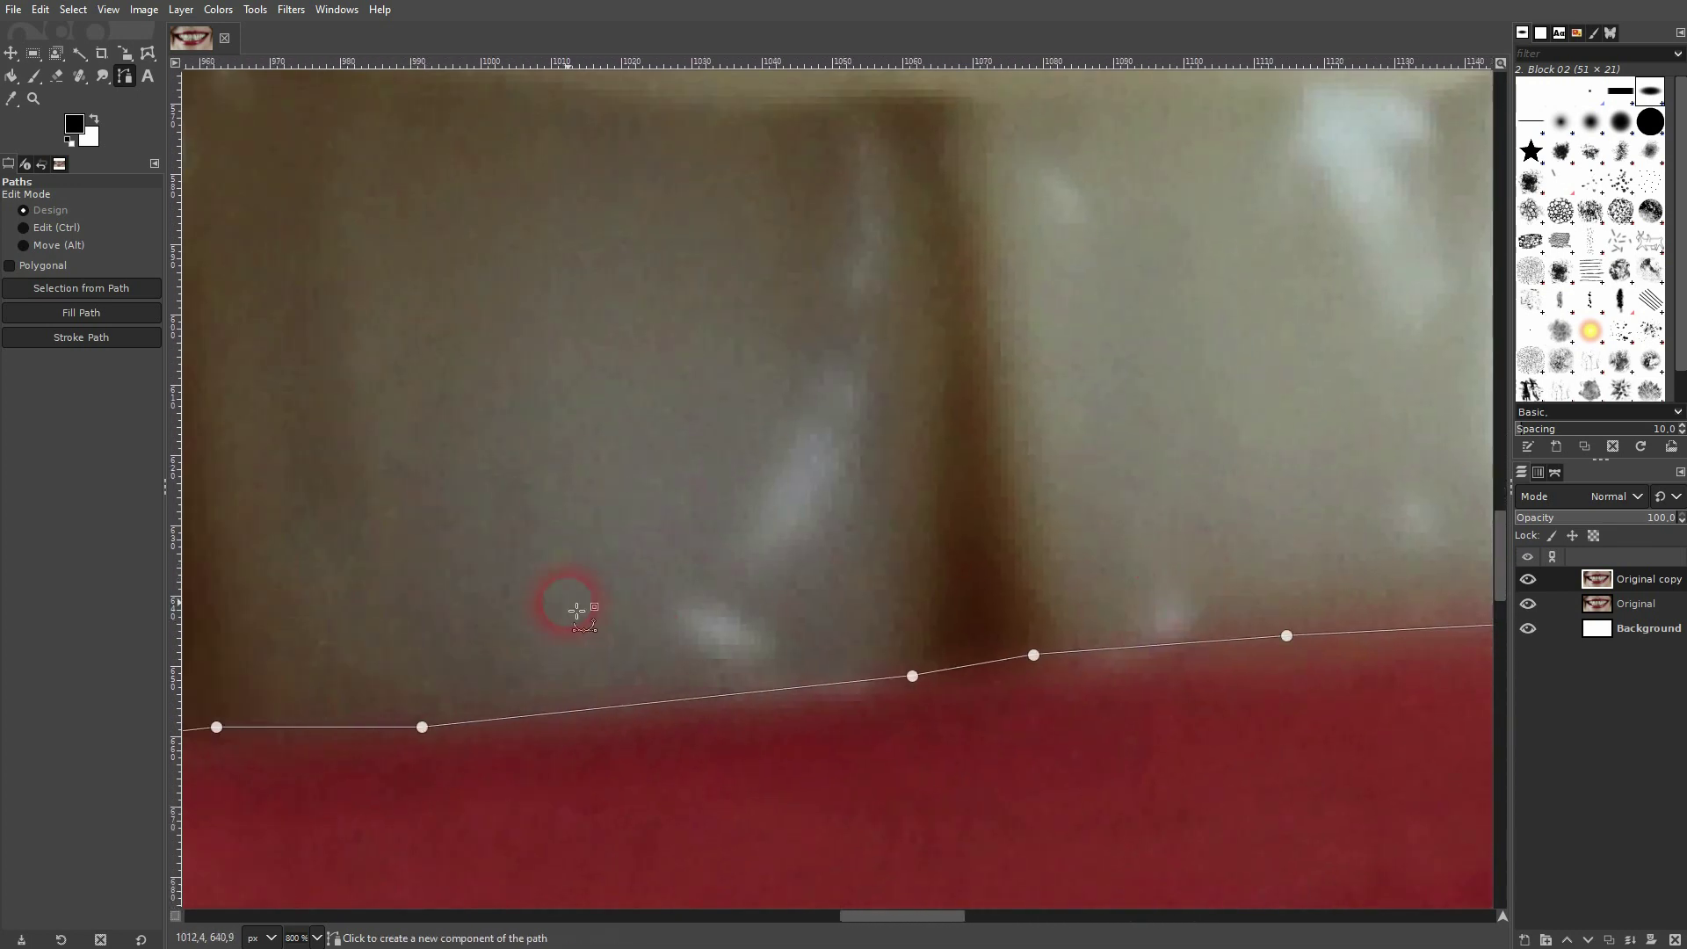
drag(578, 610, 1212, 561)
drag(527, 542, 1160, 538)
drag(593, 540, 1239, 630)
drag(647, 537, 1231, 554)
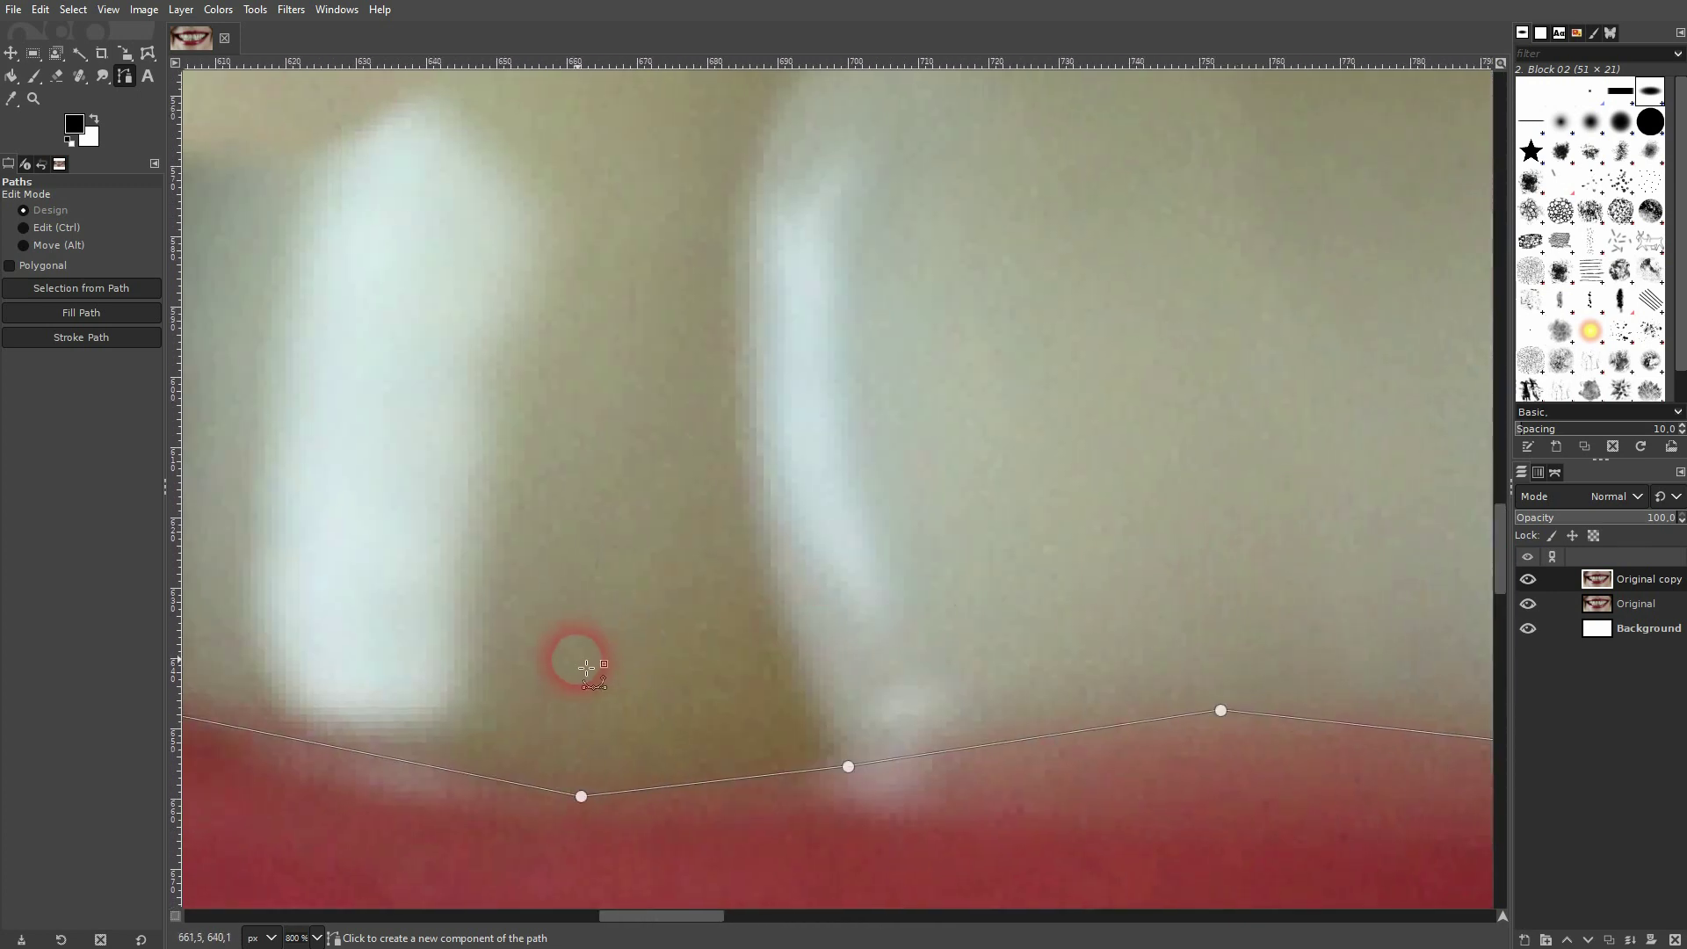
drag(602, 668, 1096, 606)
drag(519, 565, 885, 602)
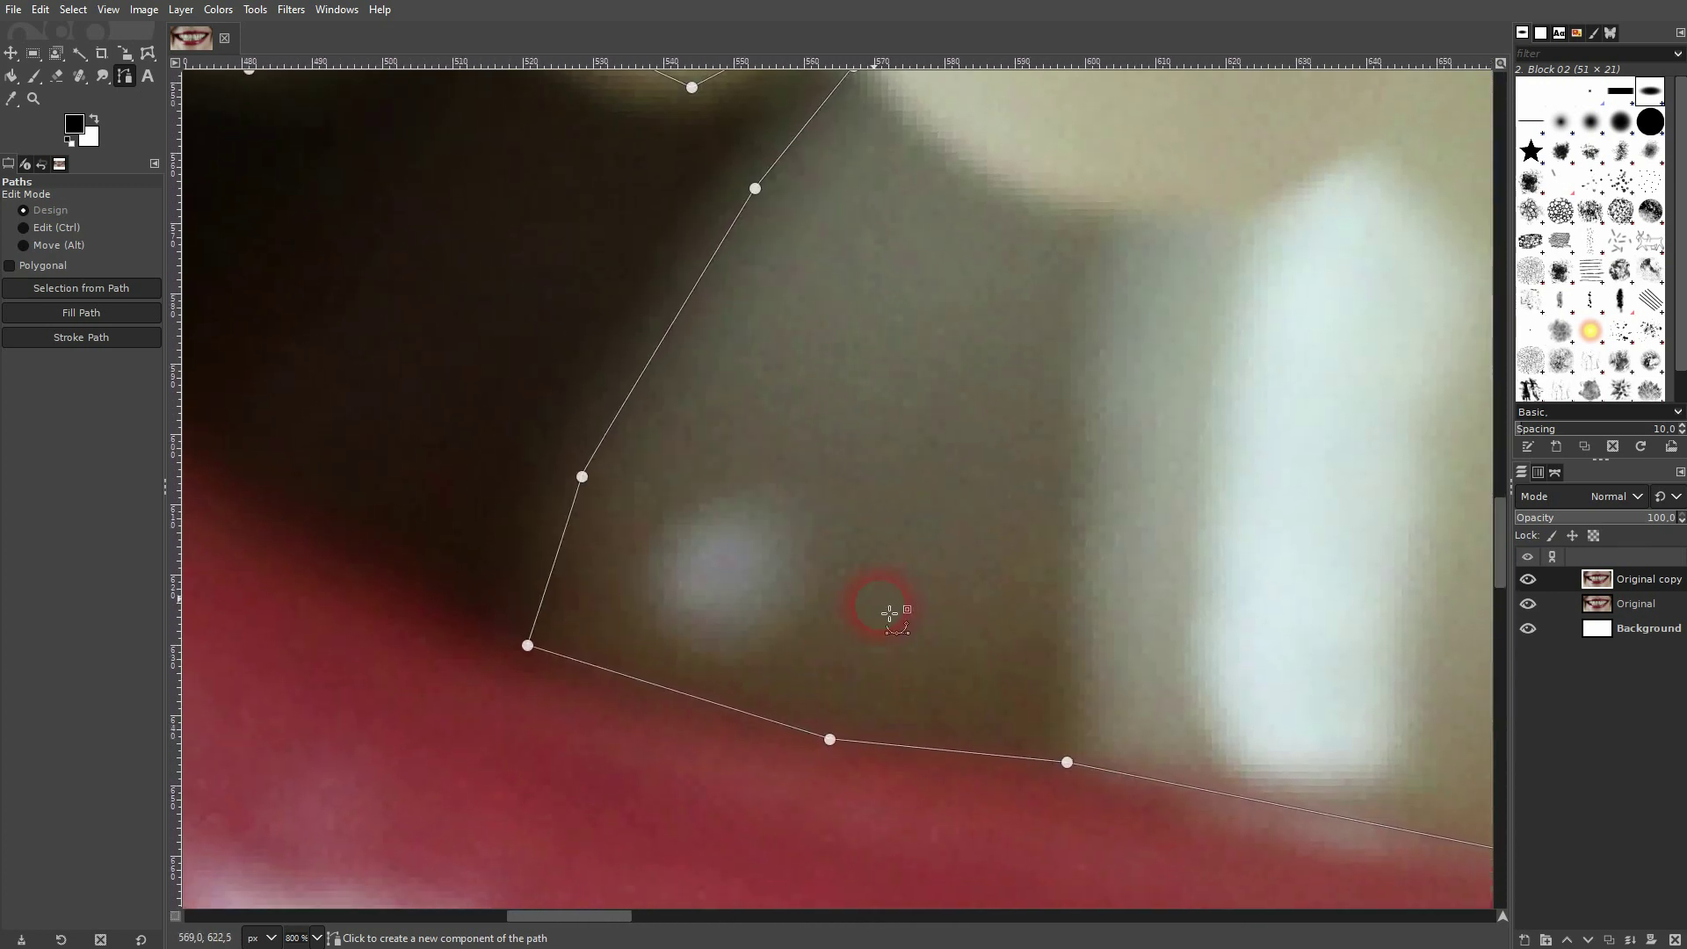
drag(713, 519, 763, 644)
drag(736, 551, 759, 644)
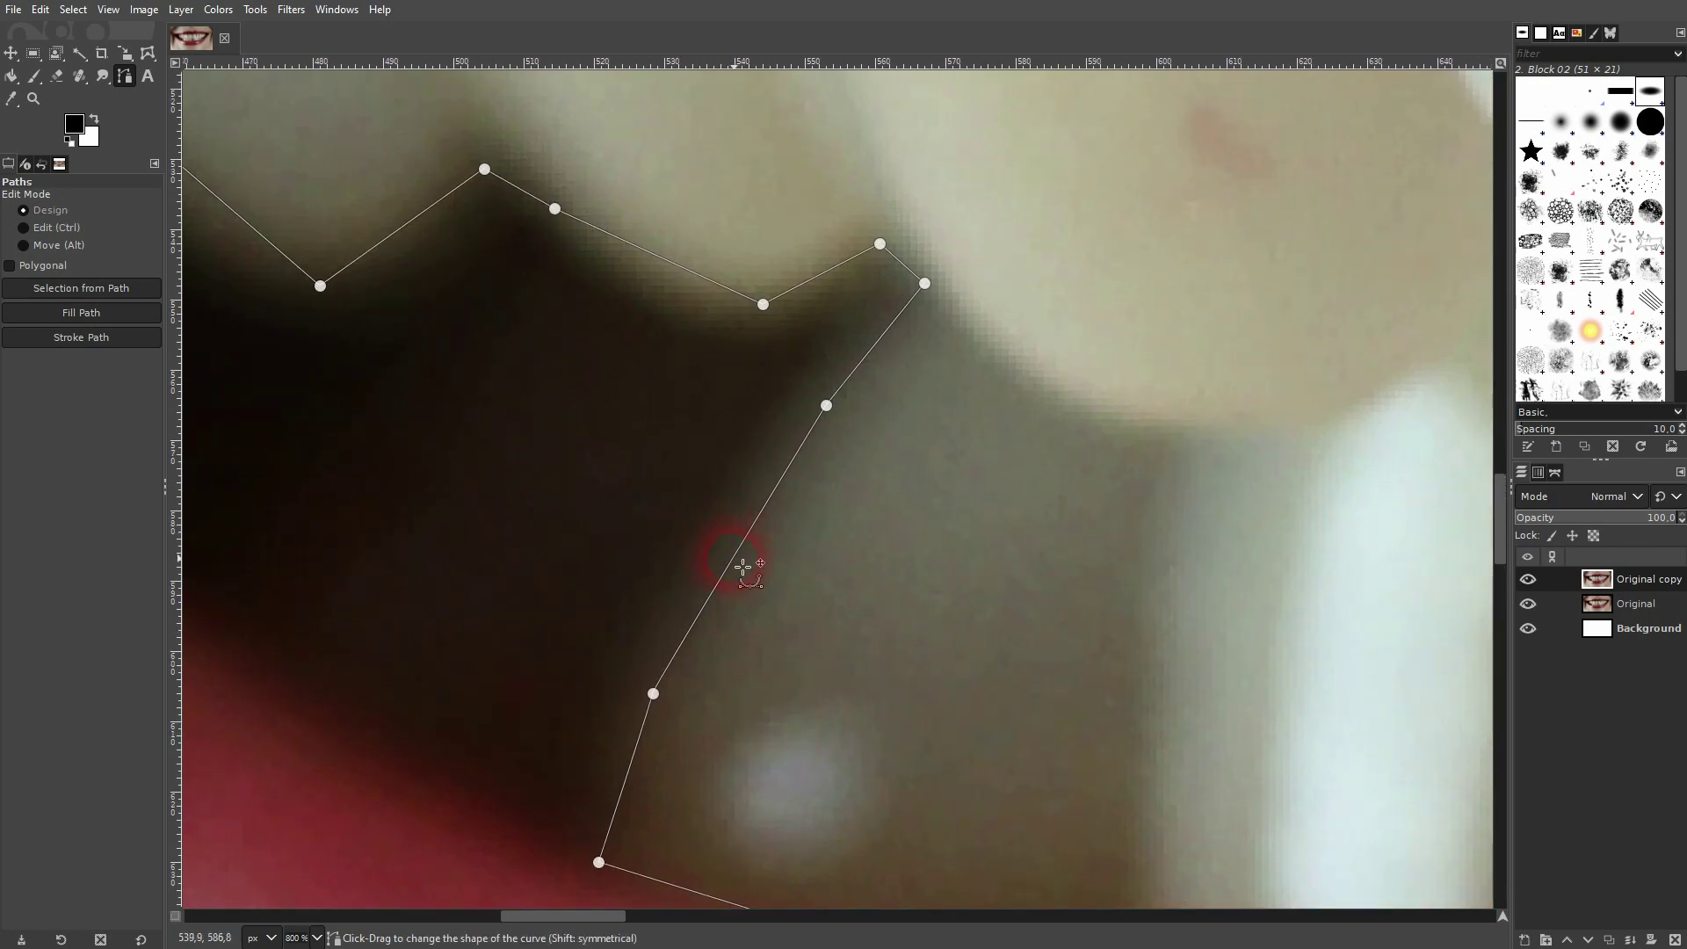
Step: Curve the two path segments along the left side of the leftmost lower tooth to follow its edge
drag(736, 555, 730, 561)
drag(643, 727, 633, 717)
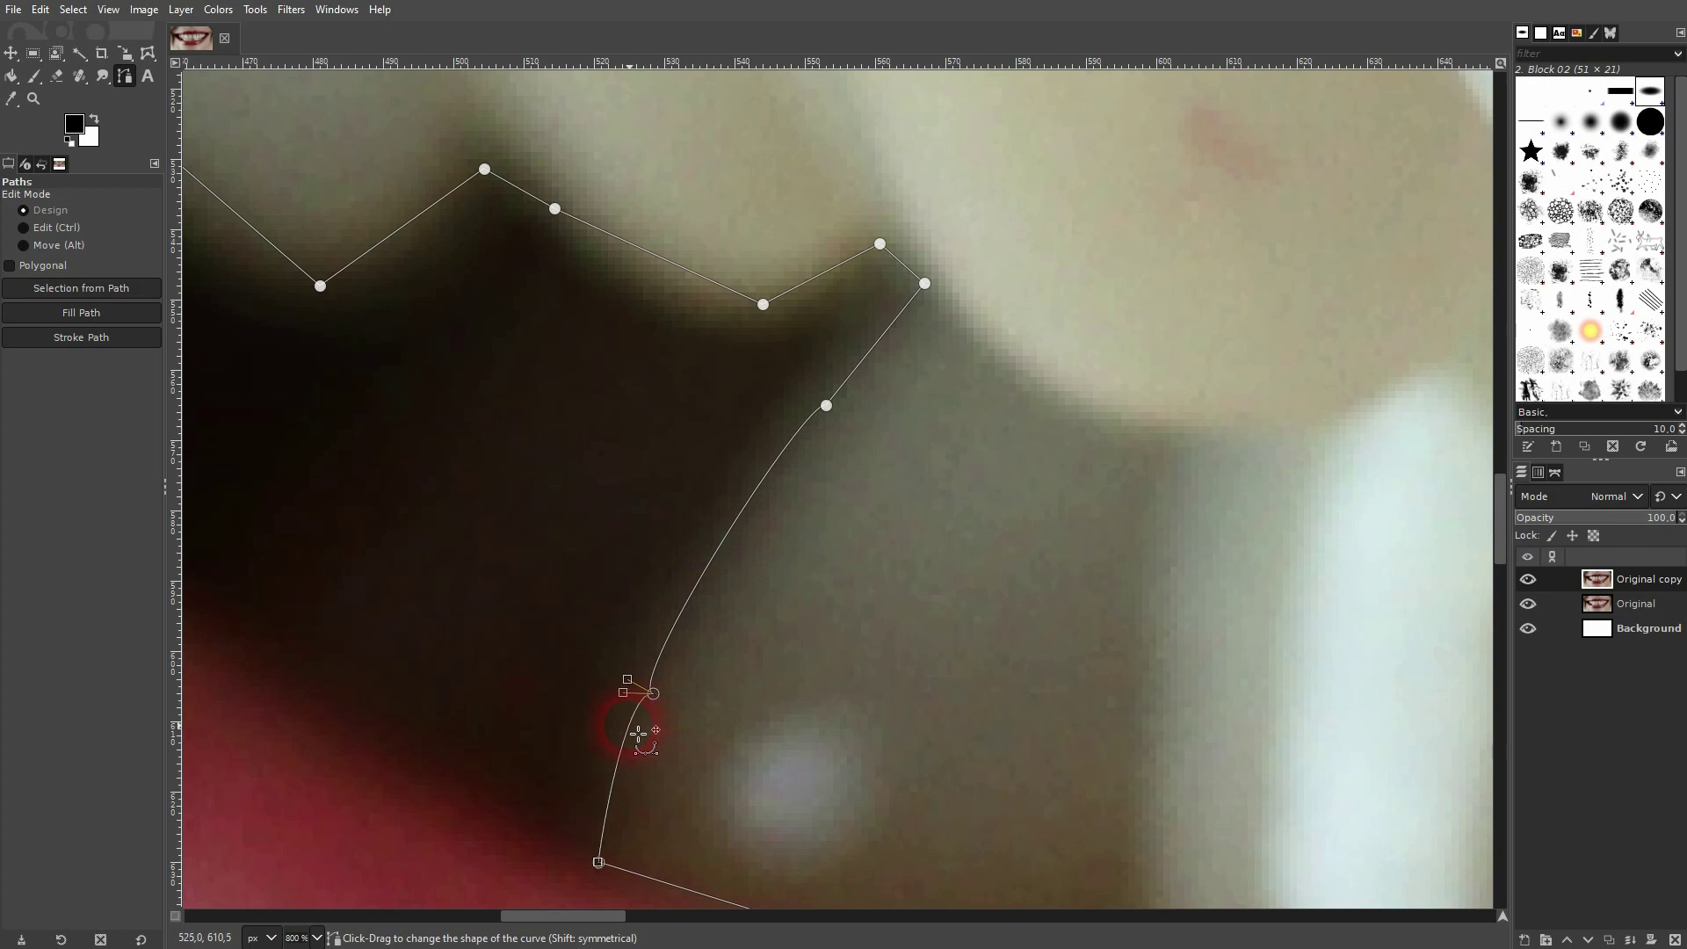
Step: Curve the path segments along the lower tips of the leftmost upper teeth and up the outer edge of the last one
drag(761, 395, 1160, 670)
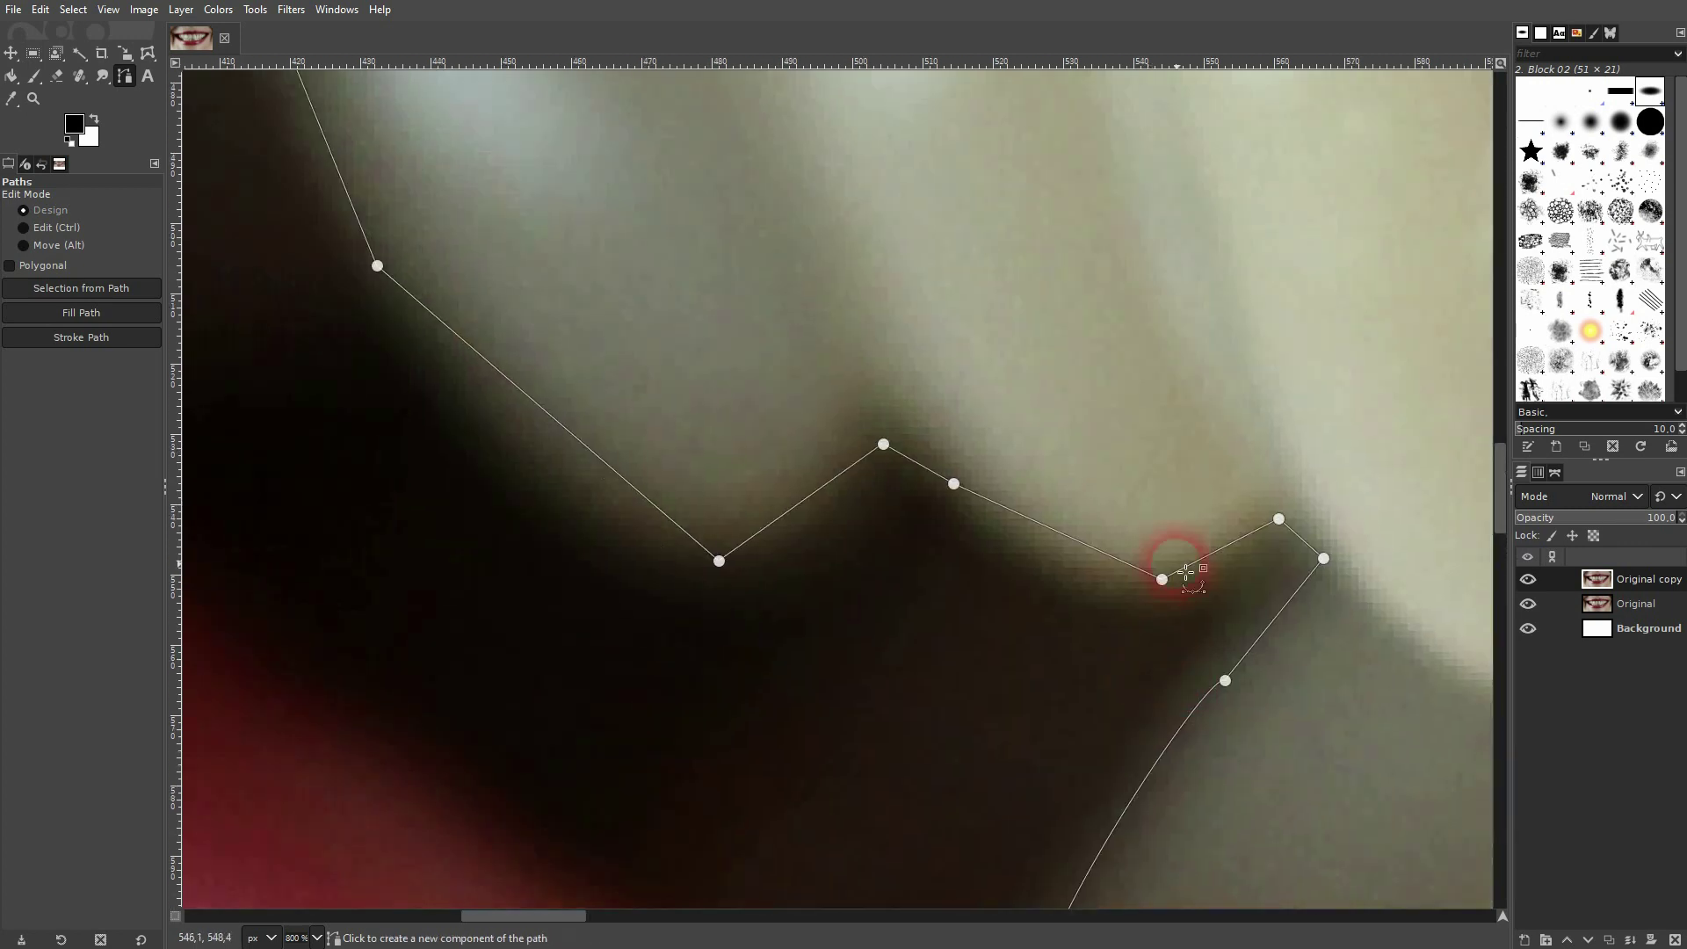
drag(1168, 584, 1094, 590)
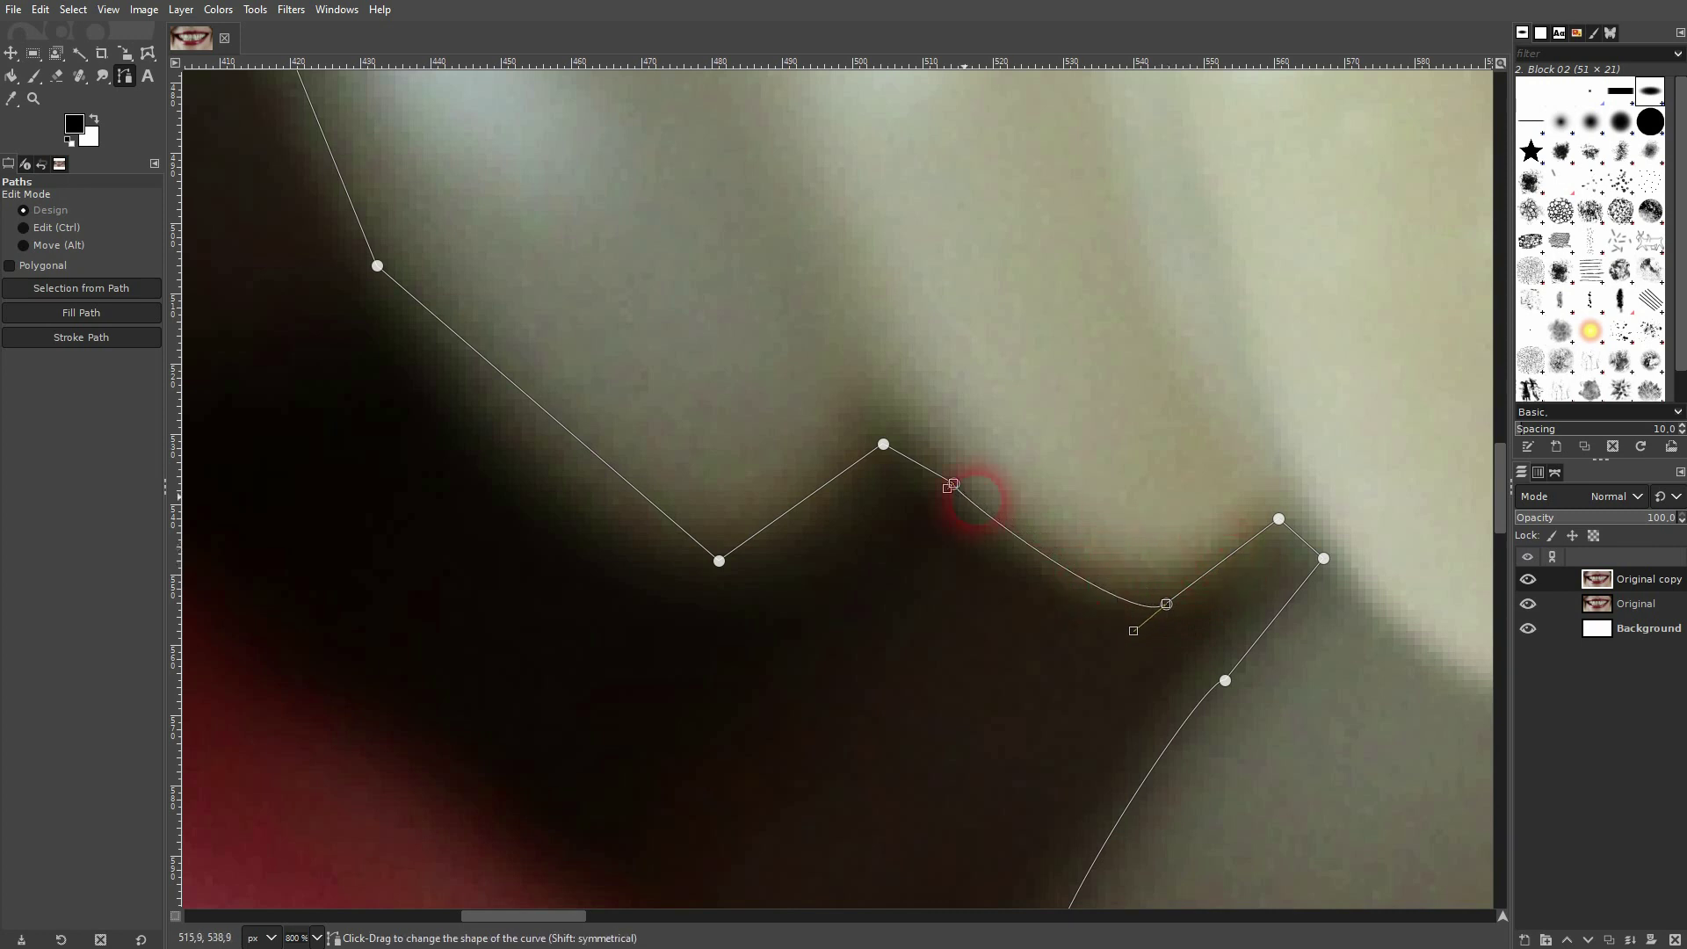
drag(773, 522, 770, 538)
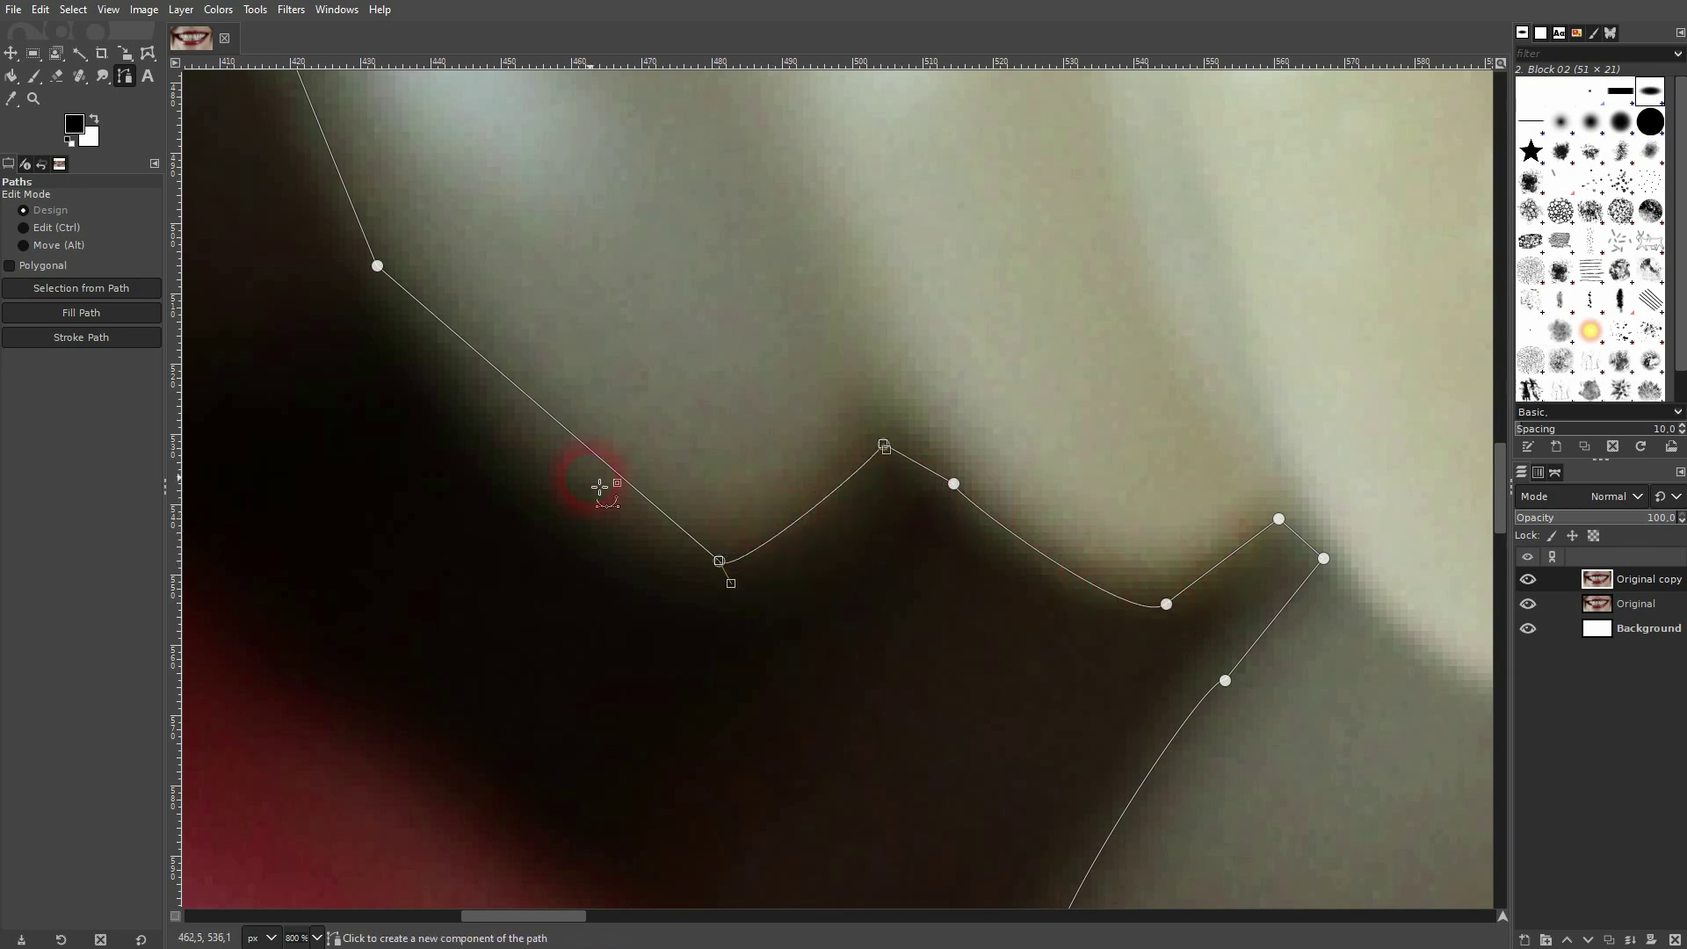
drag(629, 490, 607, 502)
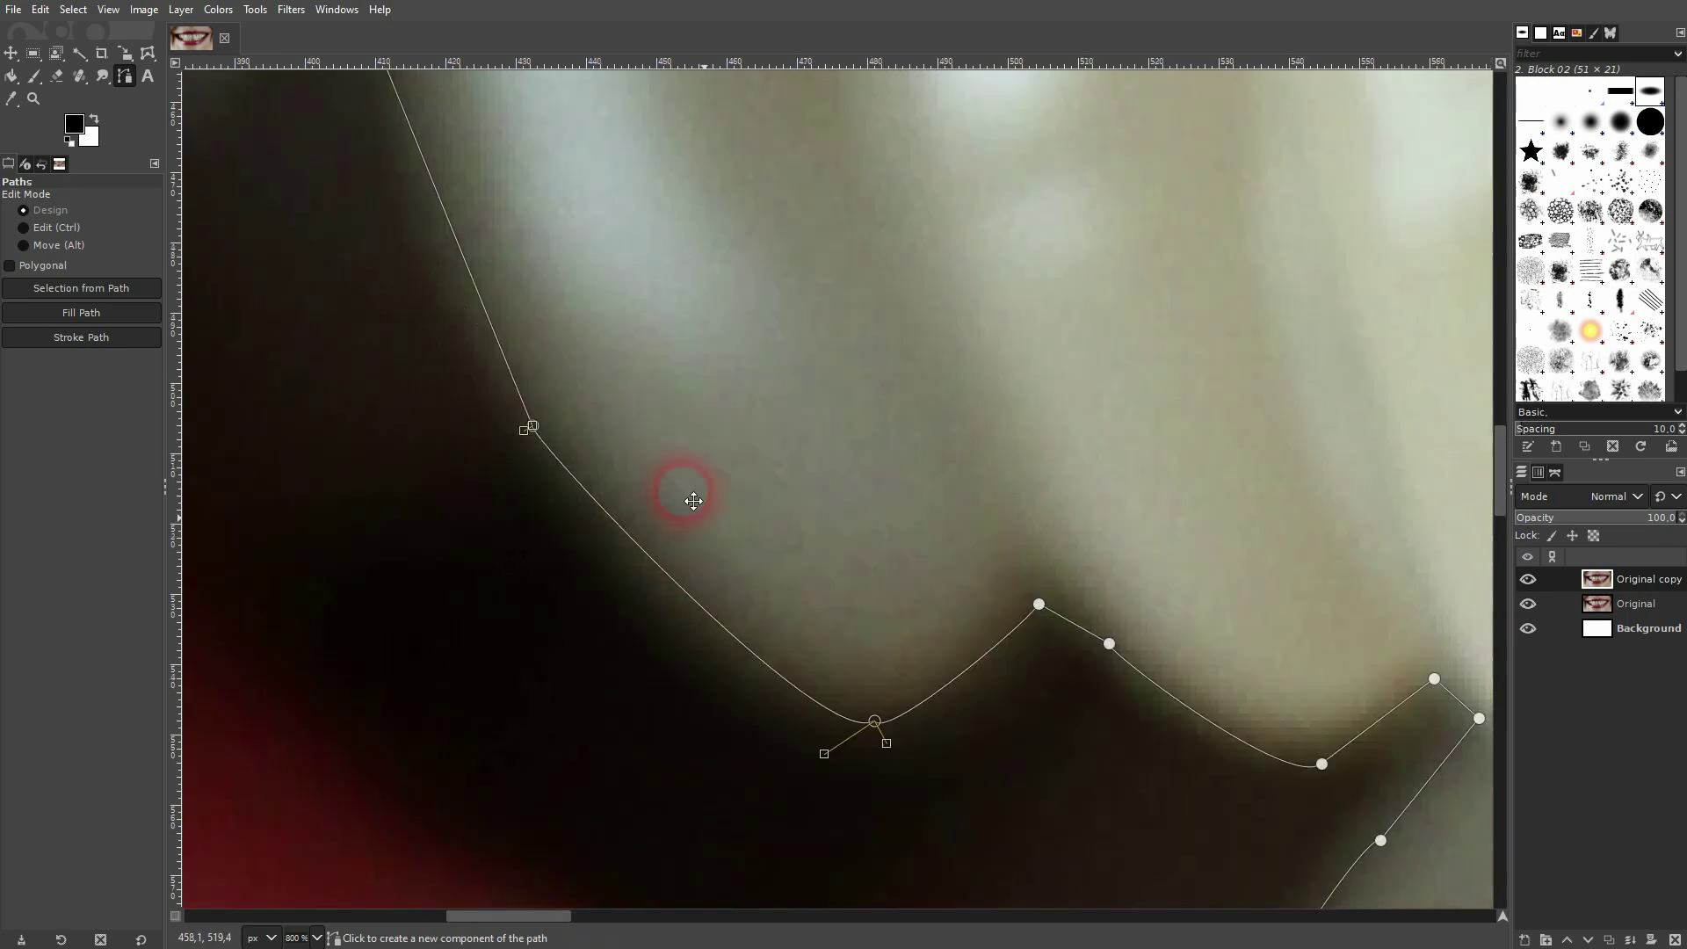
drag(693, 501, 868, 754)
drag(647, 506, 629, 506)
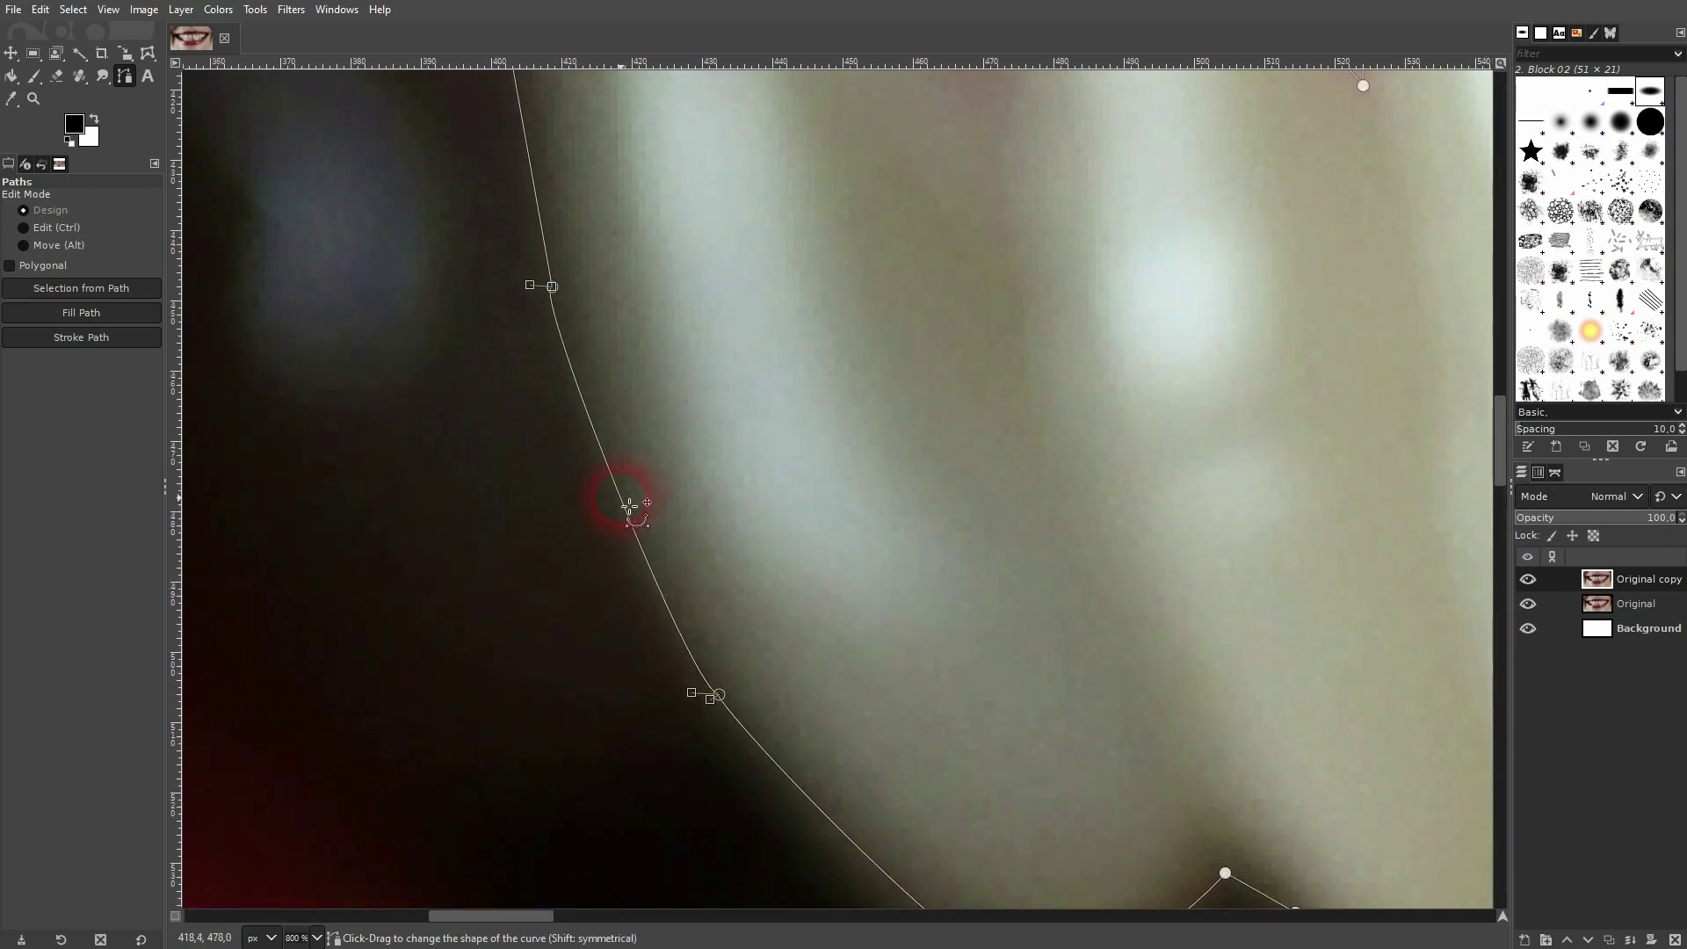
Step: Convert the finished path around all the teeth into a selection
ctrl+scroll(779, 697, down, 3)
ctrl+scroll(867, 505, down, 2)
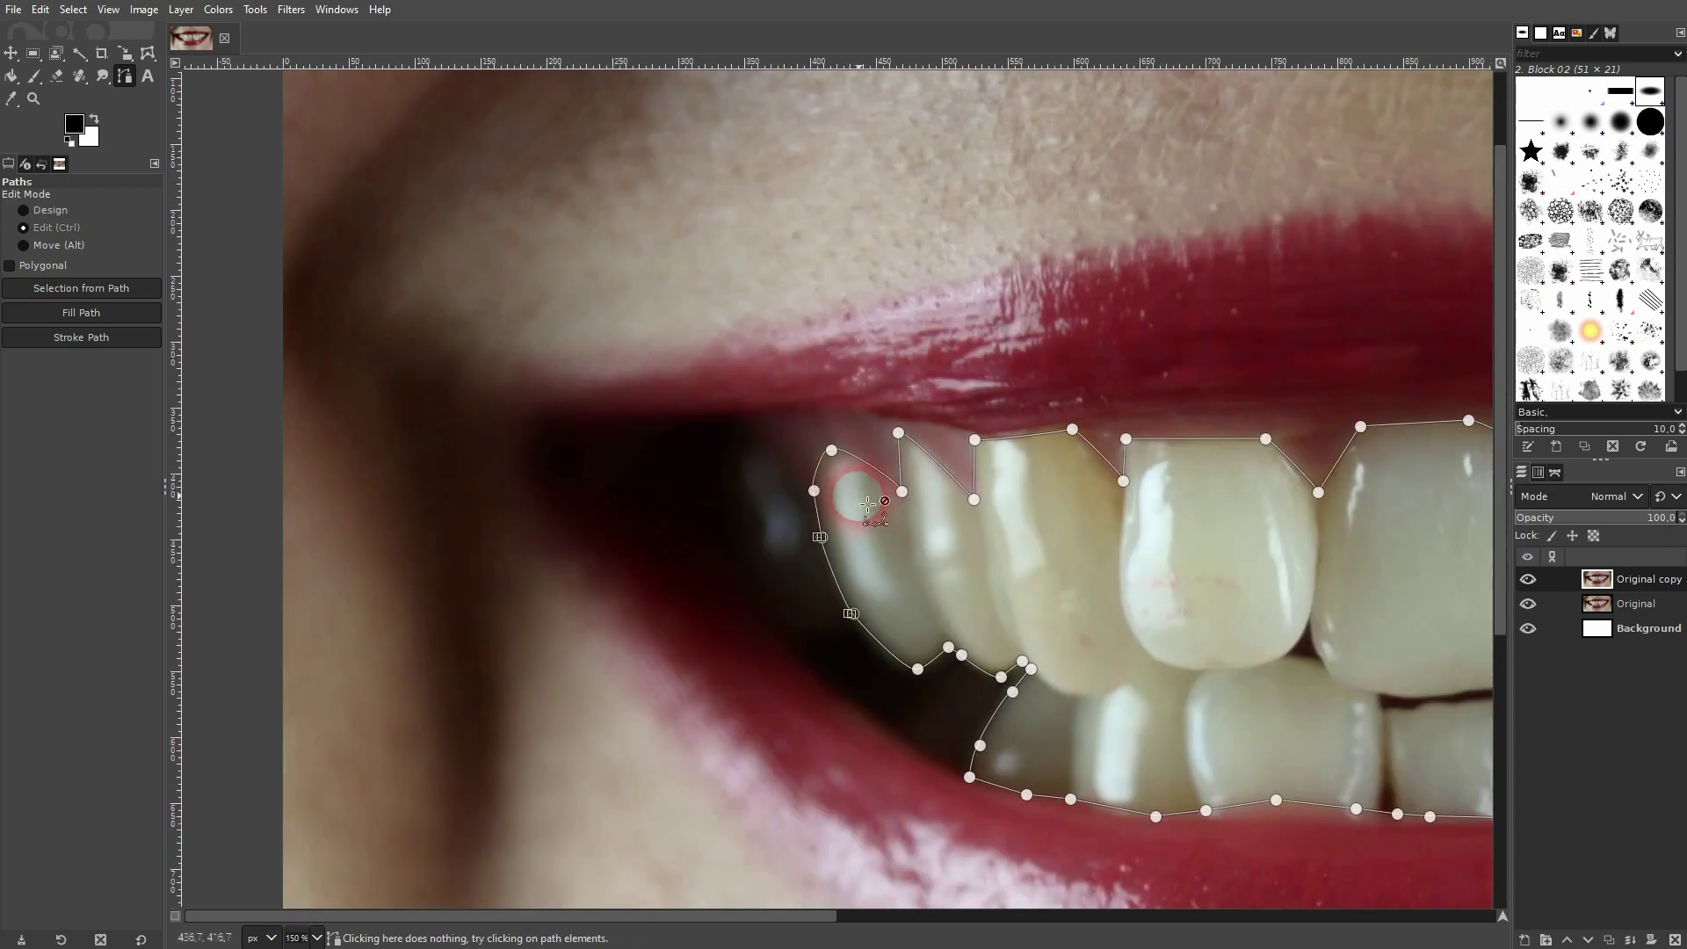
ctrl+scroll(931, 516, down, 1)
scroll(933, 517, down, 2)
scroll(902, 507, right, 3)
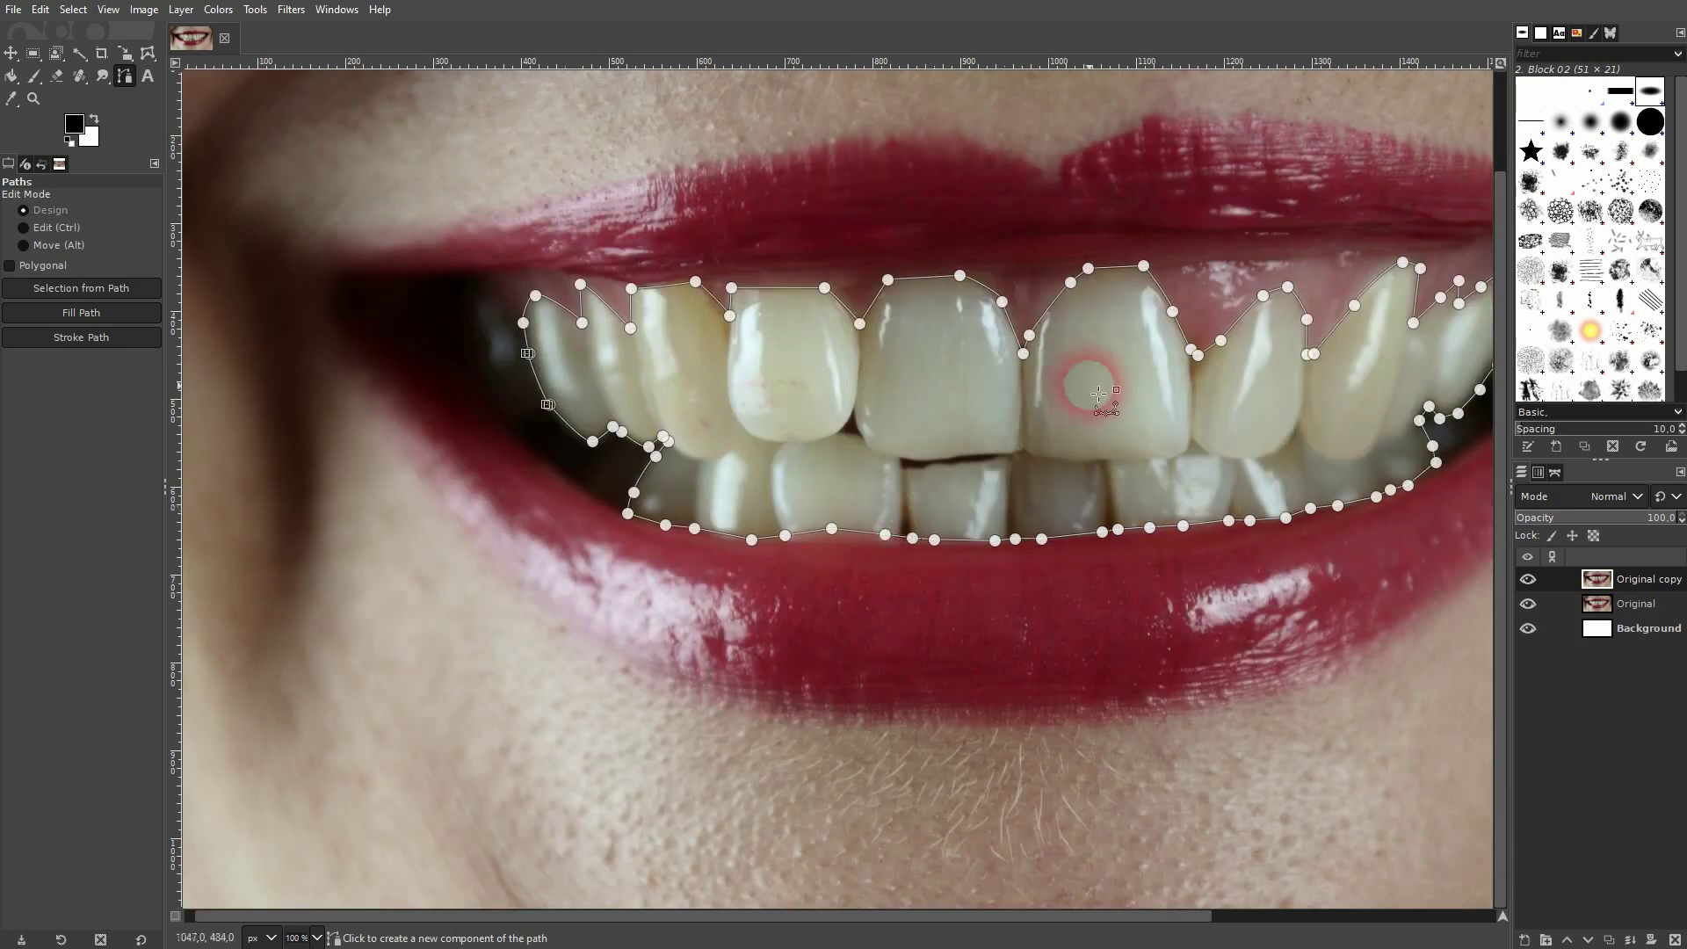
ctrl+scroll(1064, 384, down, 1)
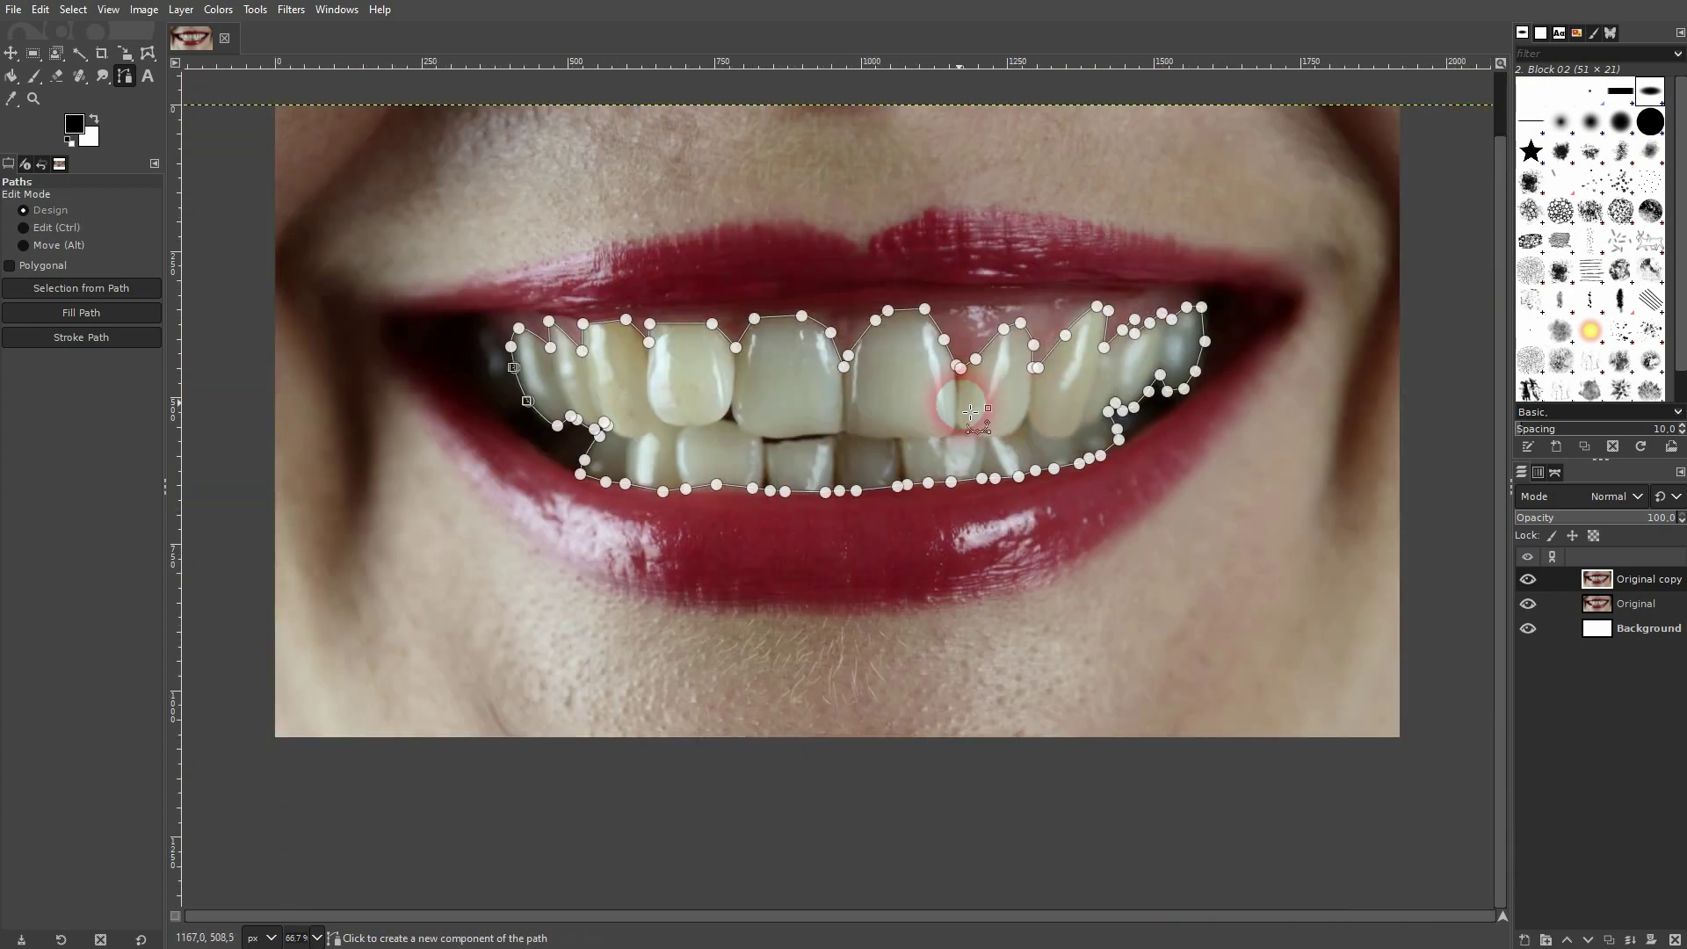
right_click(808, 398)
mouse_move(906, 457)
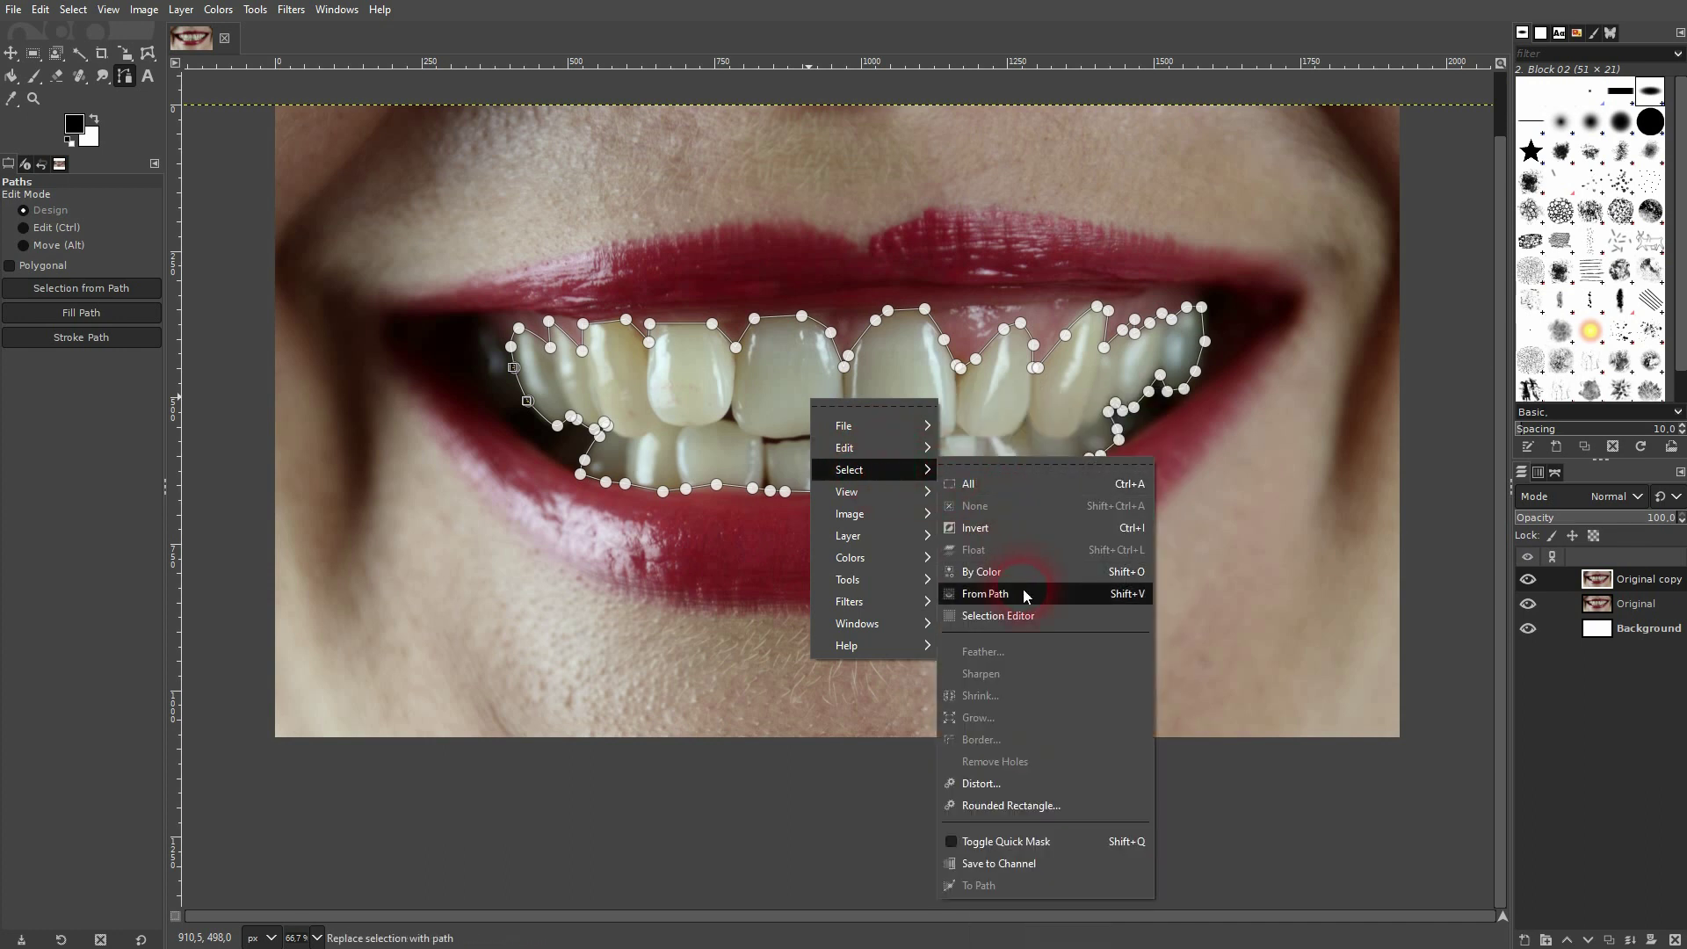
click(983, 595)
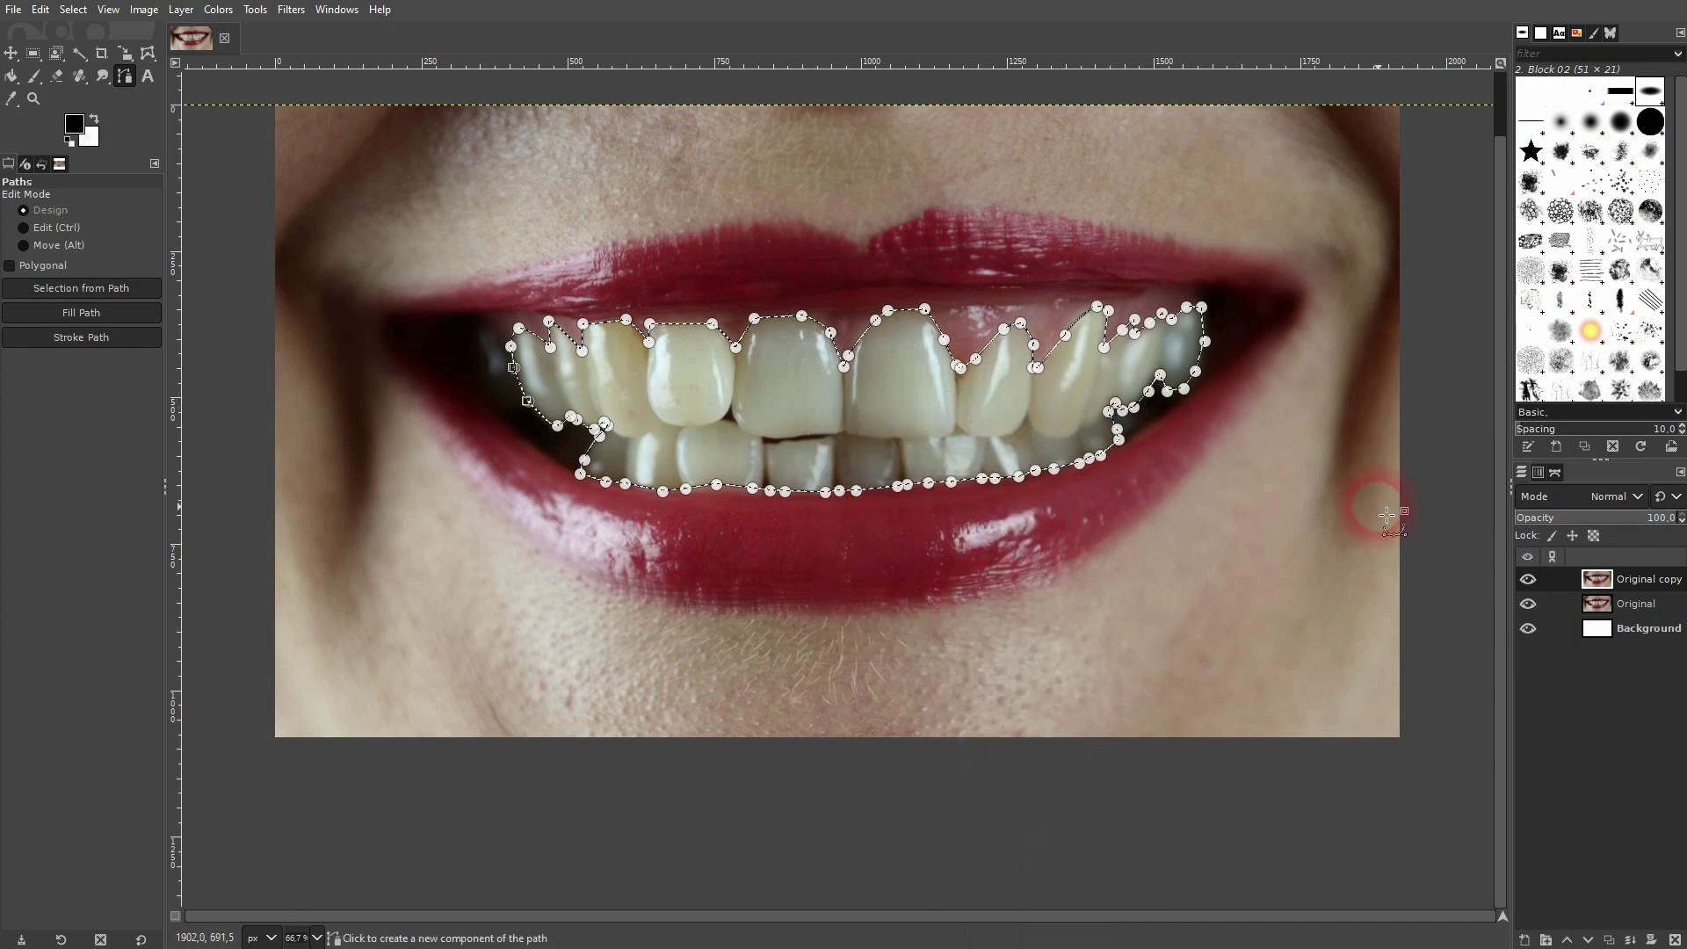
Step: Add a layer mask initialized to the selection on the Original copy layer and switch to the Move tool with nothing selected
right_click(1621, 580)
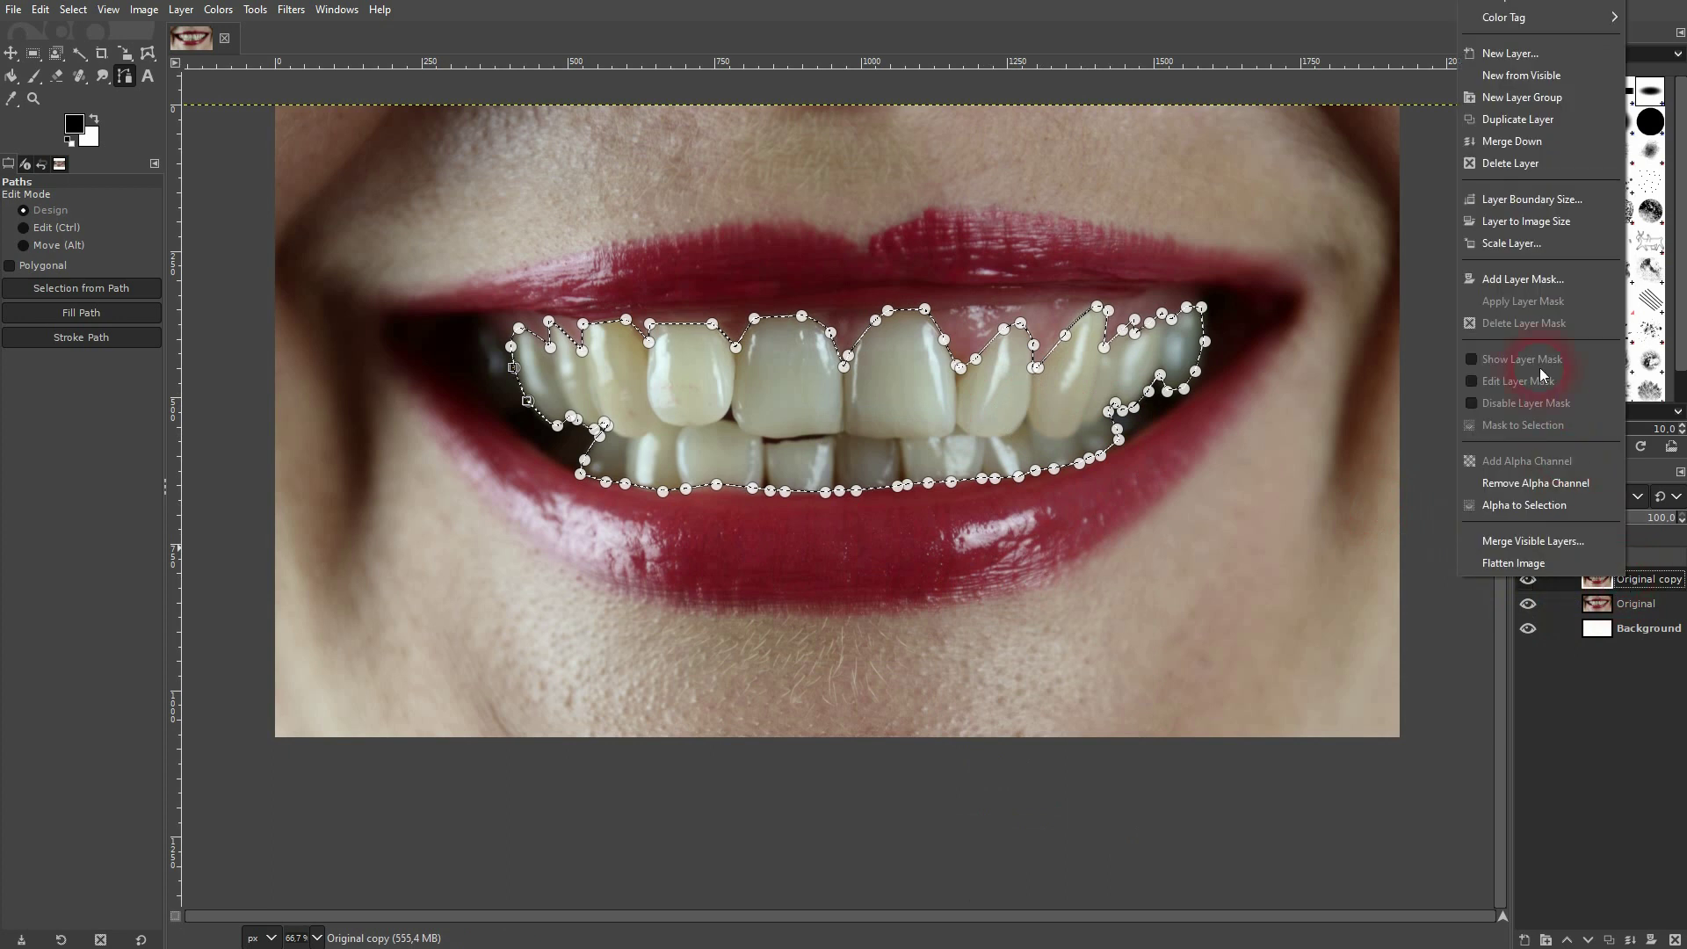
click(1508, 281)
click(1448, 301)
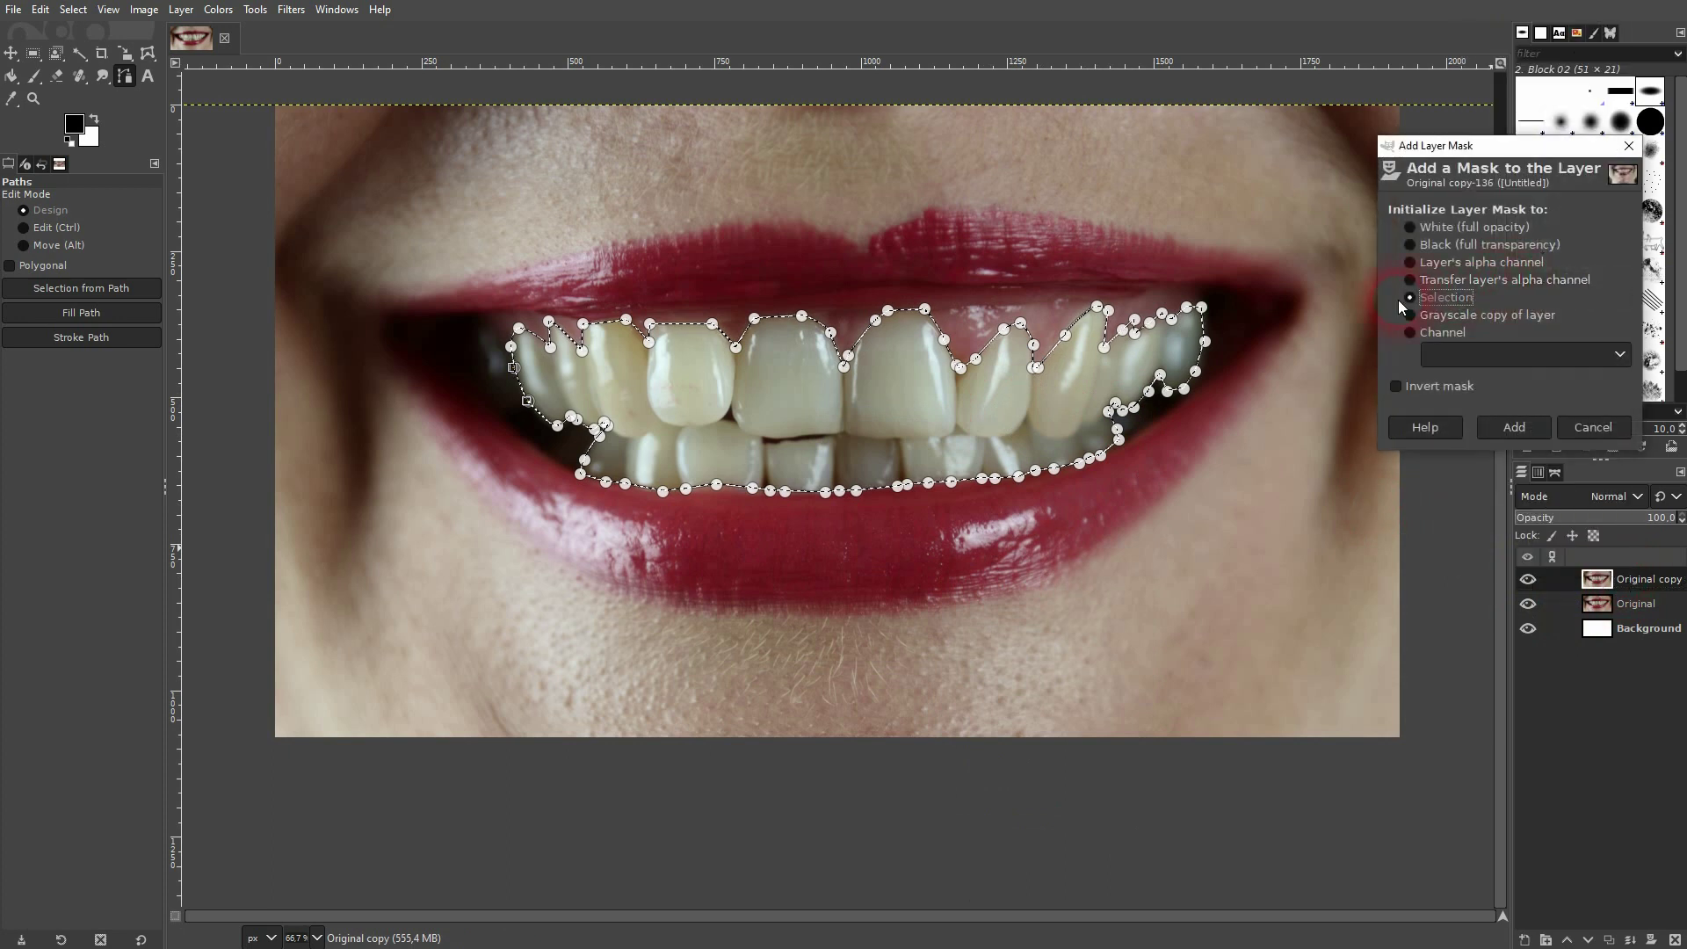
click(1526, 431)
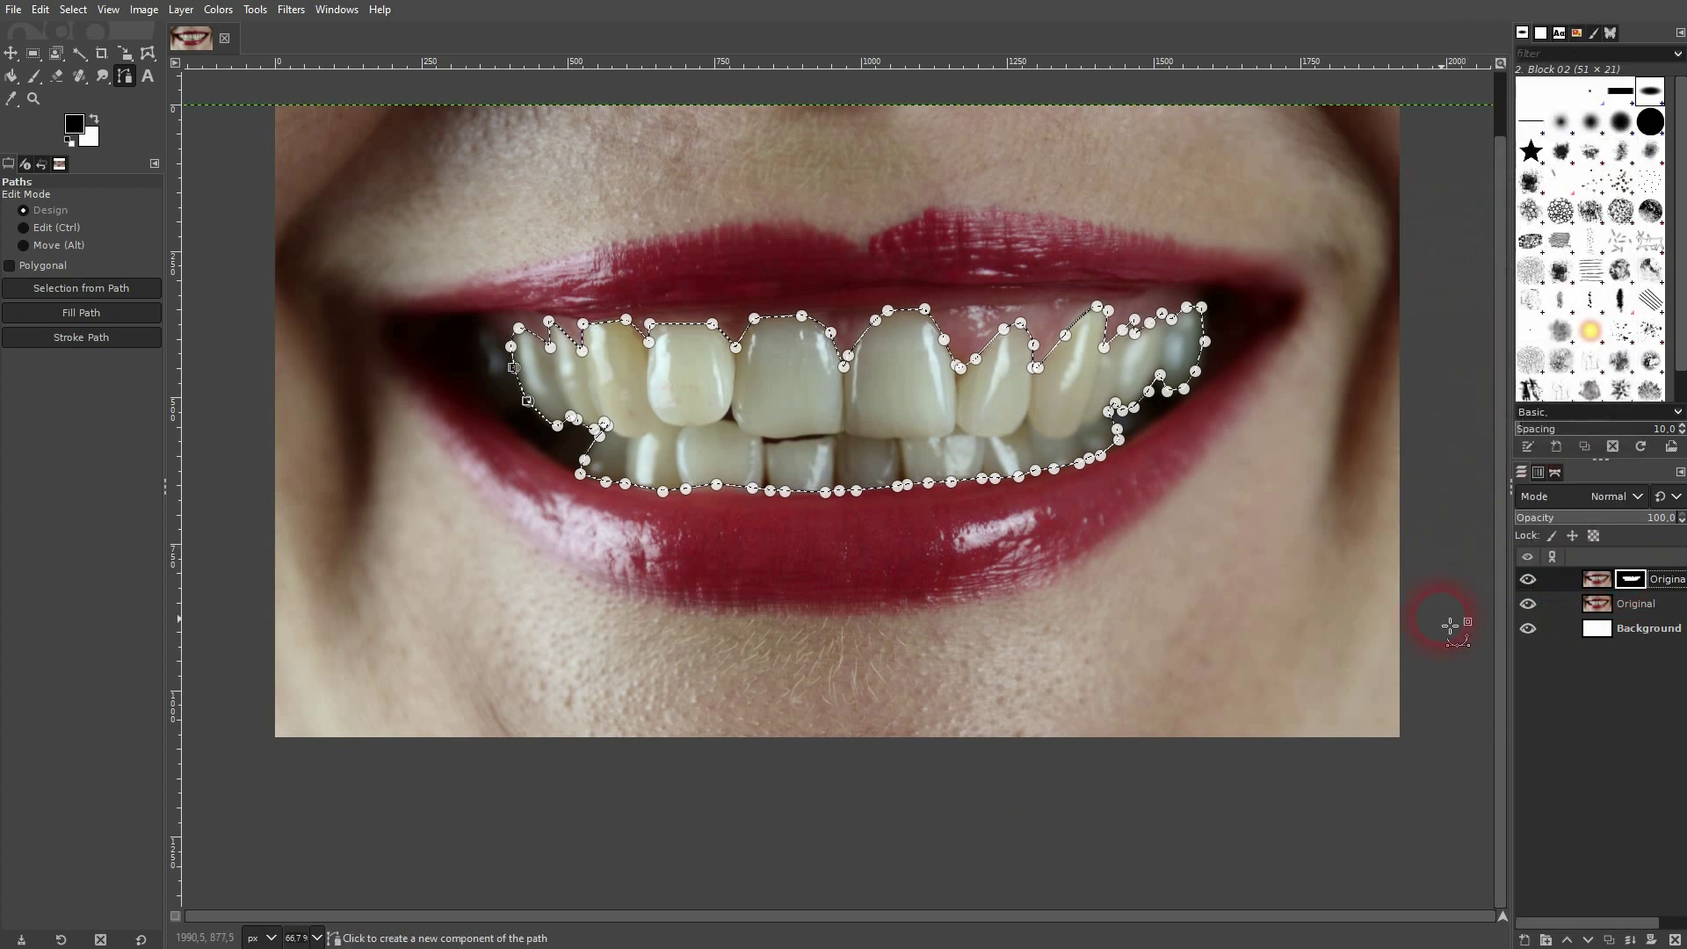
click(12, 53)
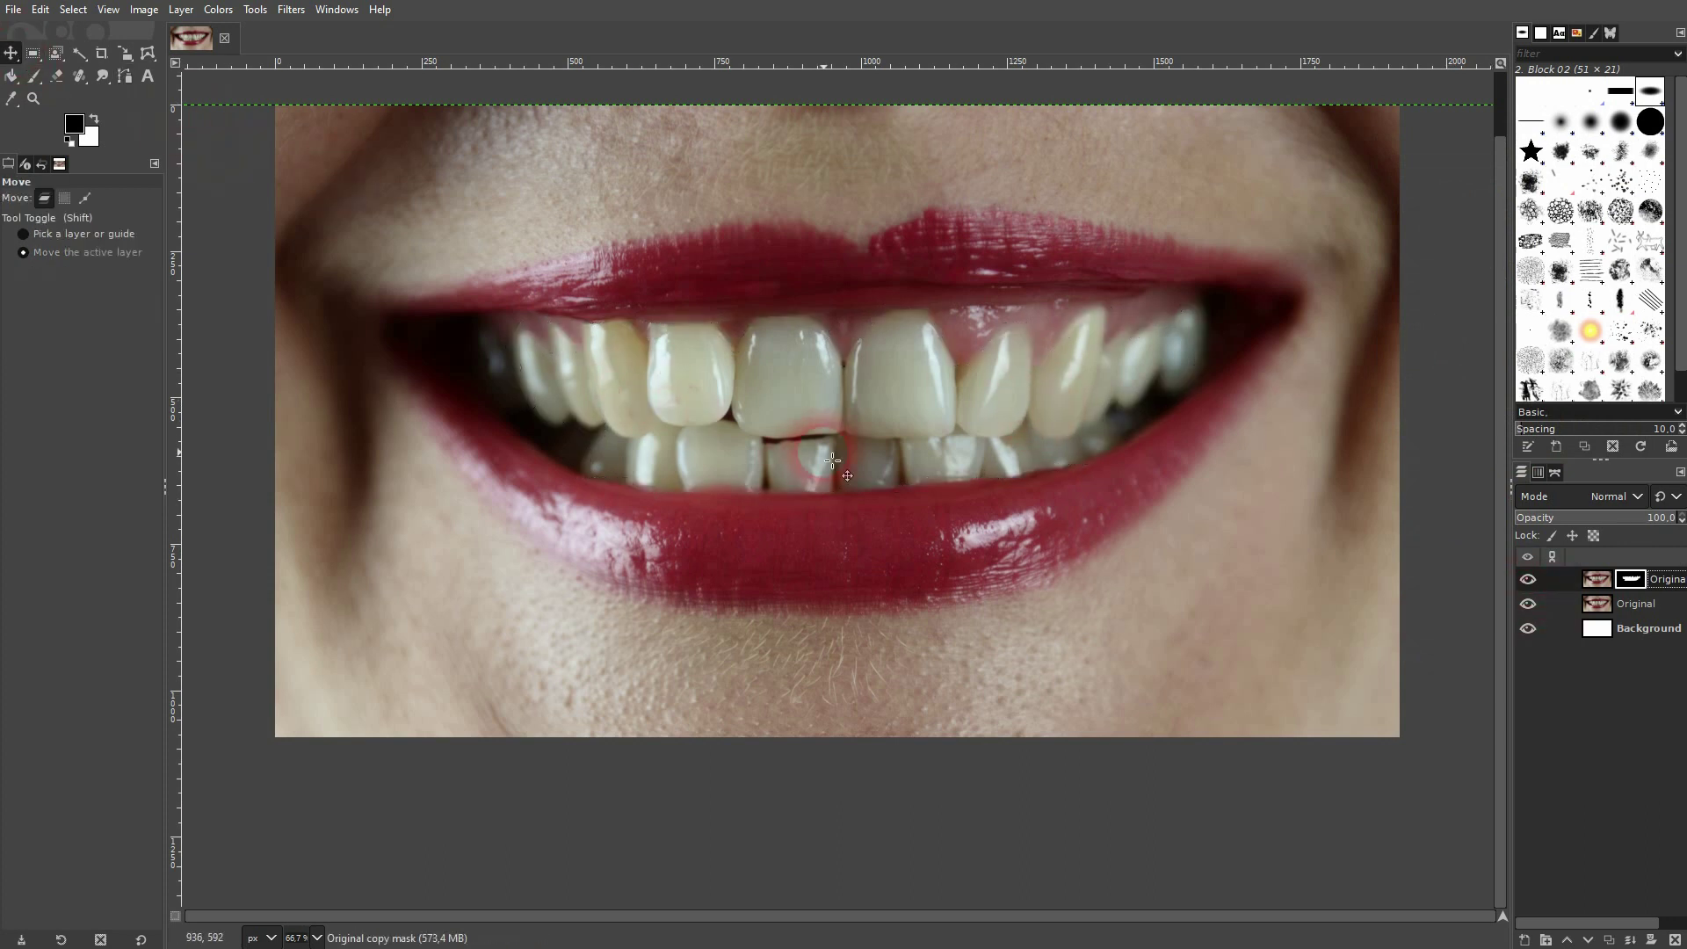
Step: Partly desaturate the image of the Original copy layer, not its mask, lowering the Saturation scale enough to mute the yellow in the teeth
click(1601, 579)
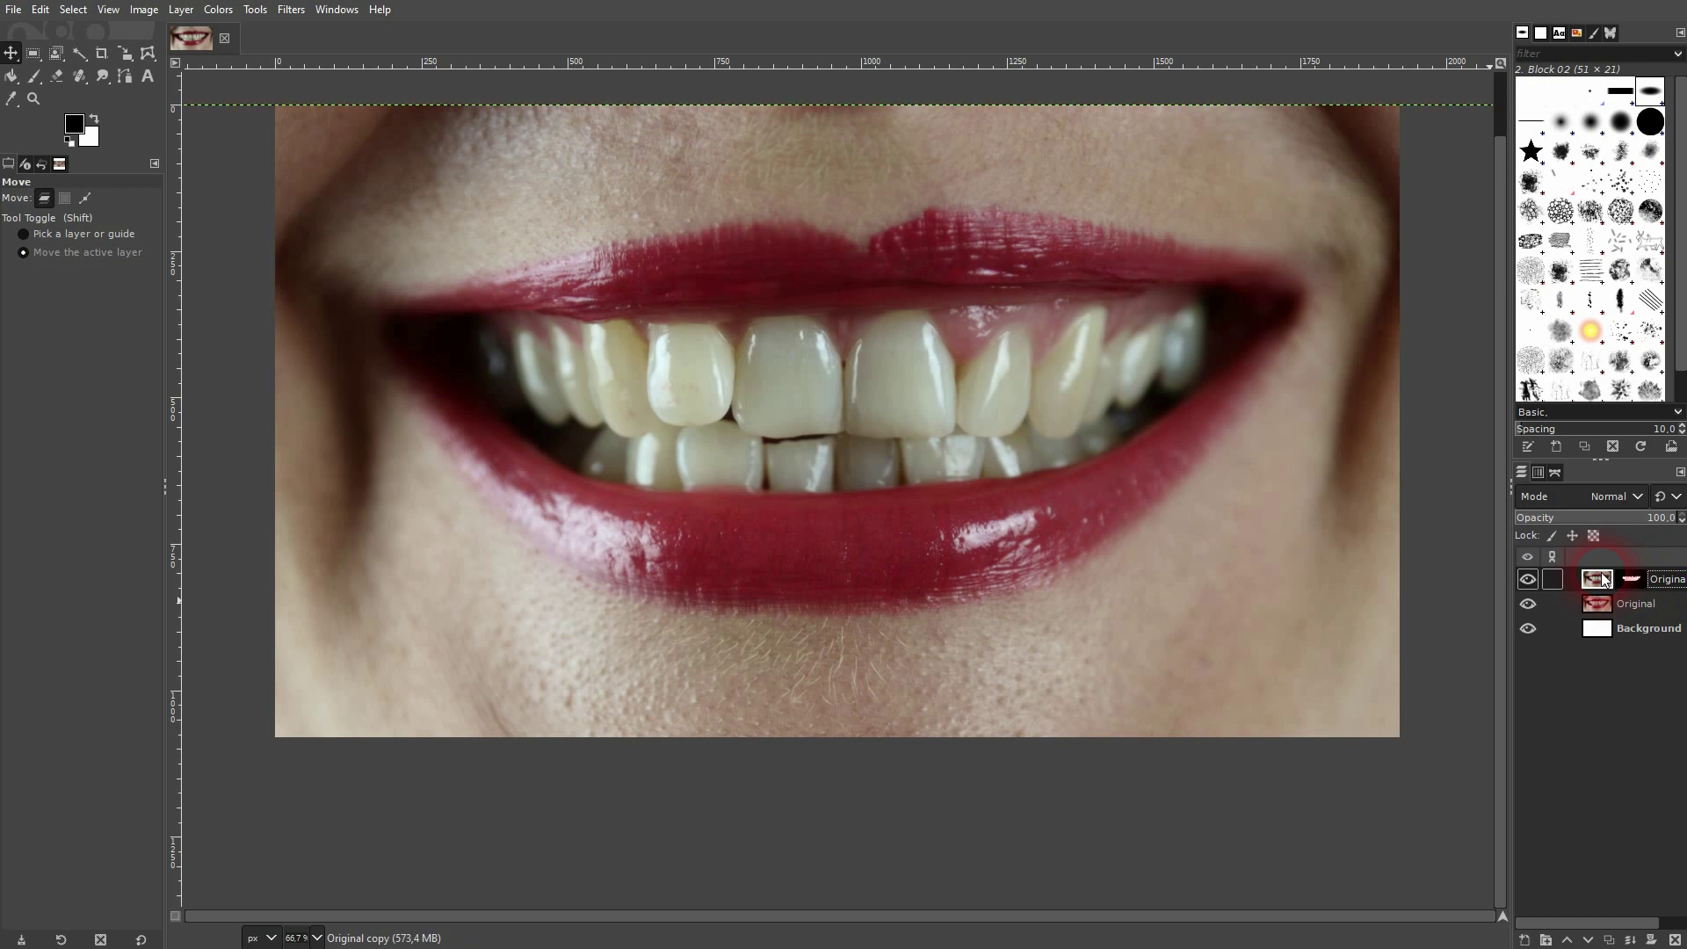
click(218, 10)
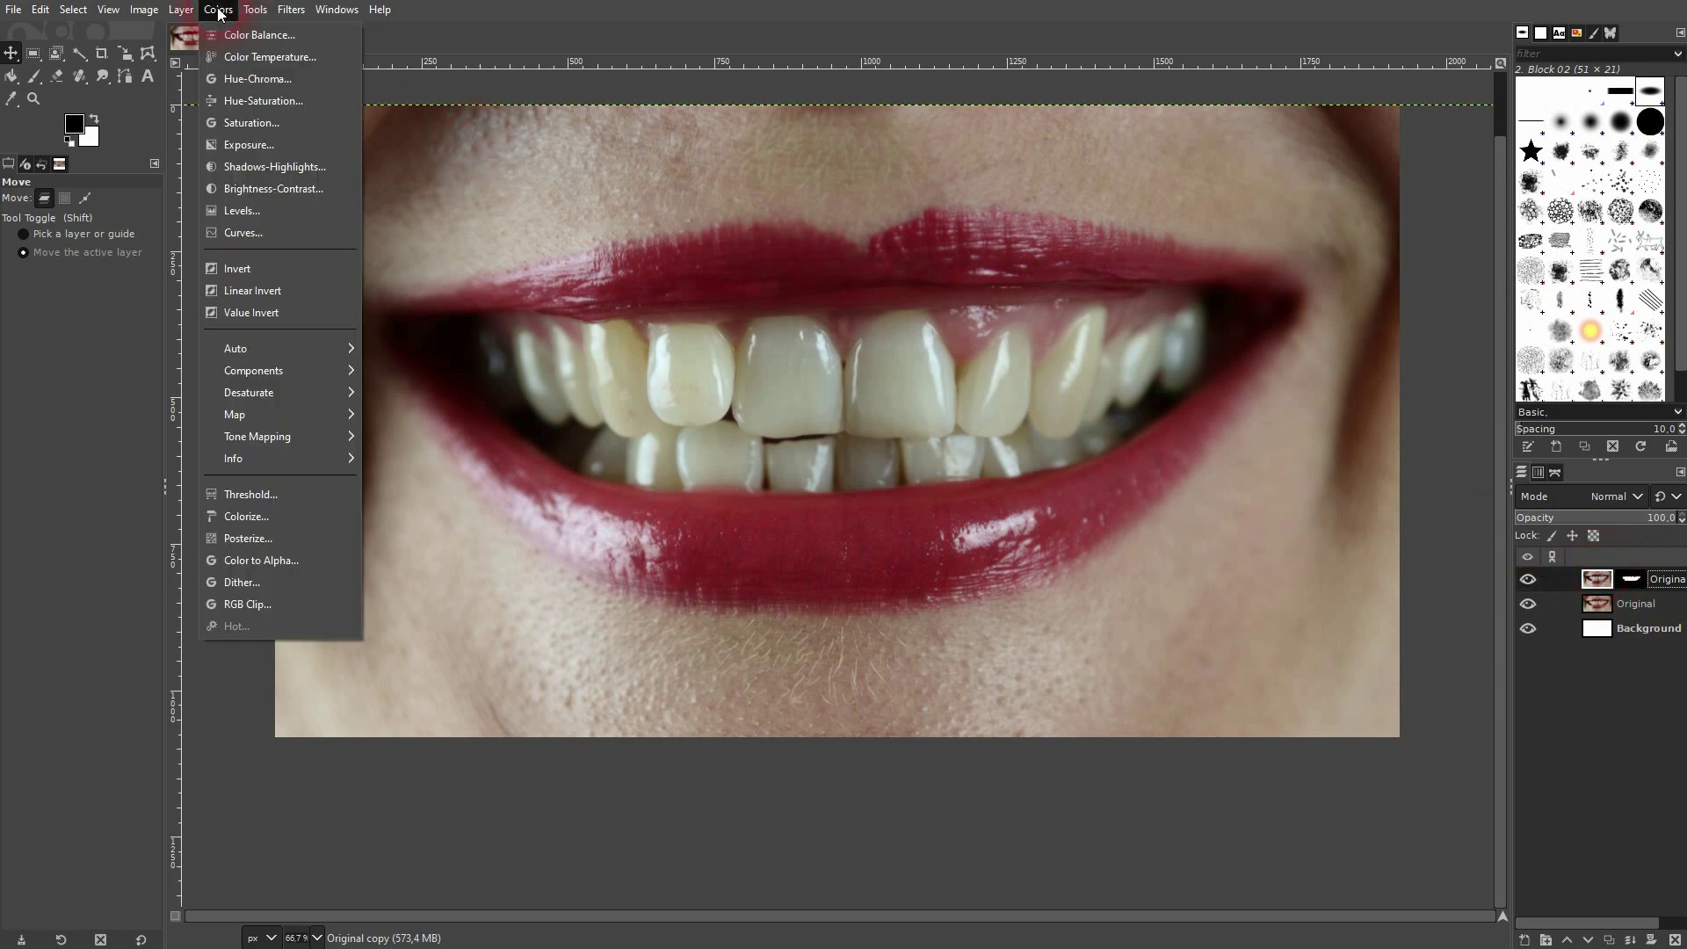
click(250, 123)
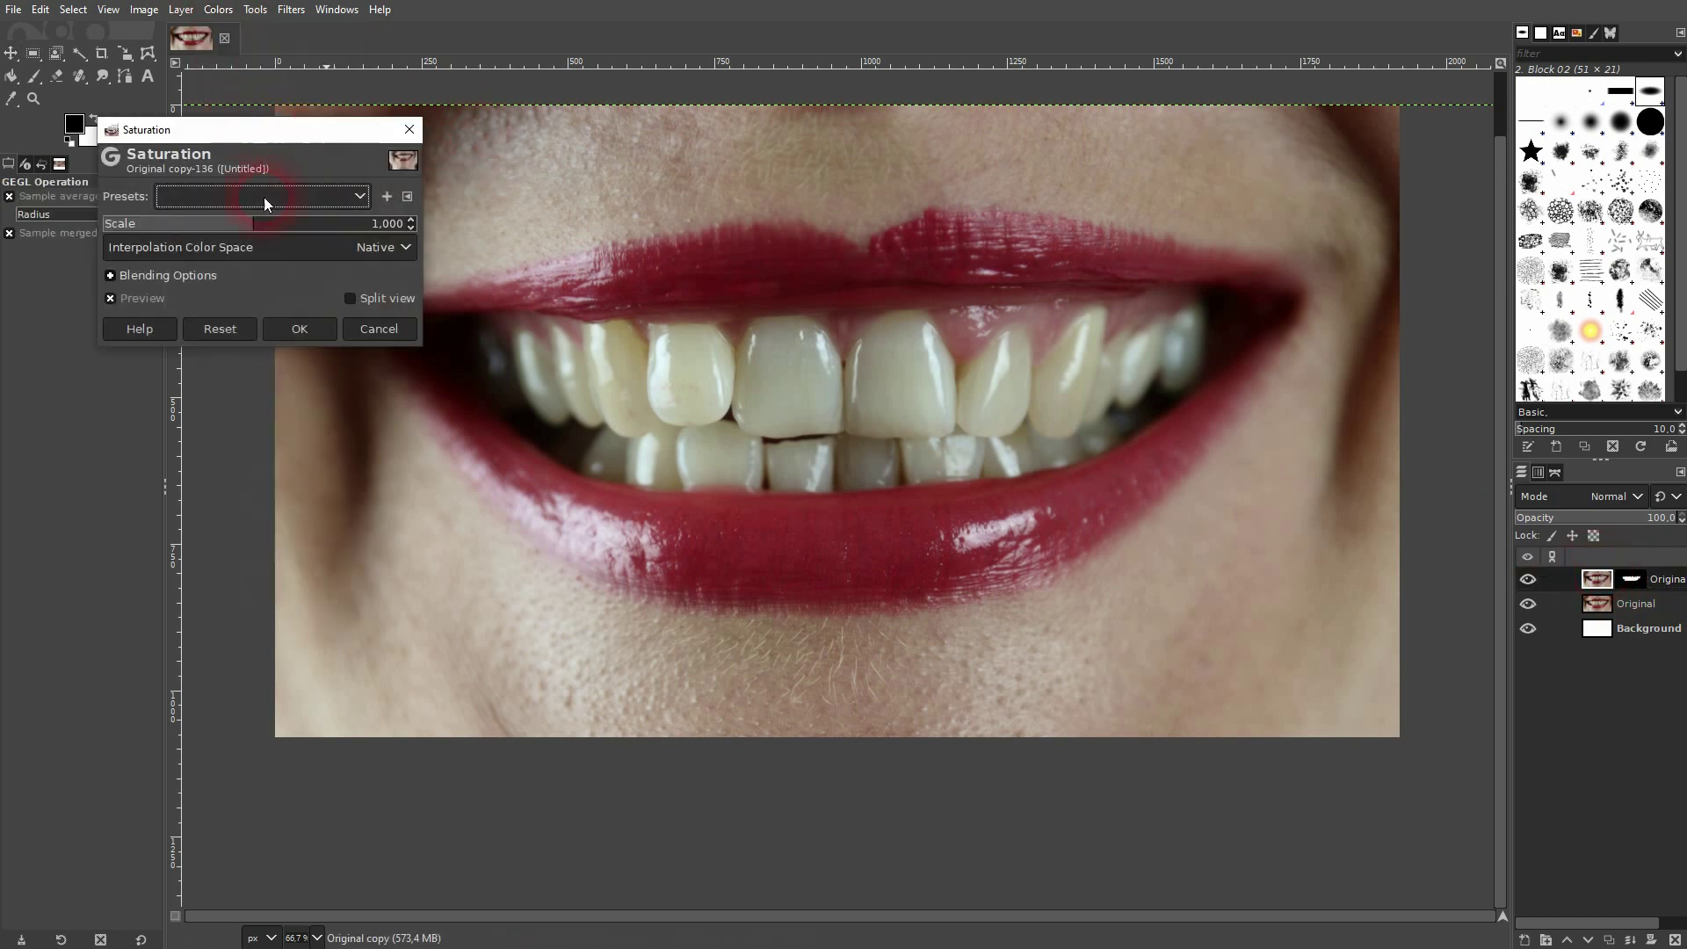
drag(242, 231, 78, 228)
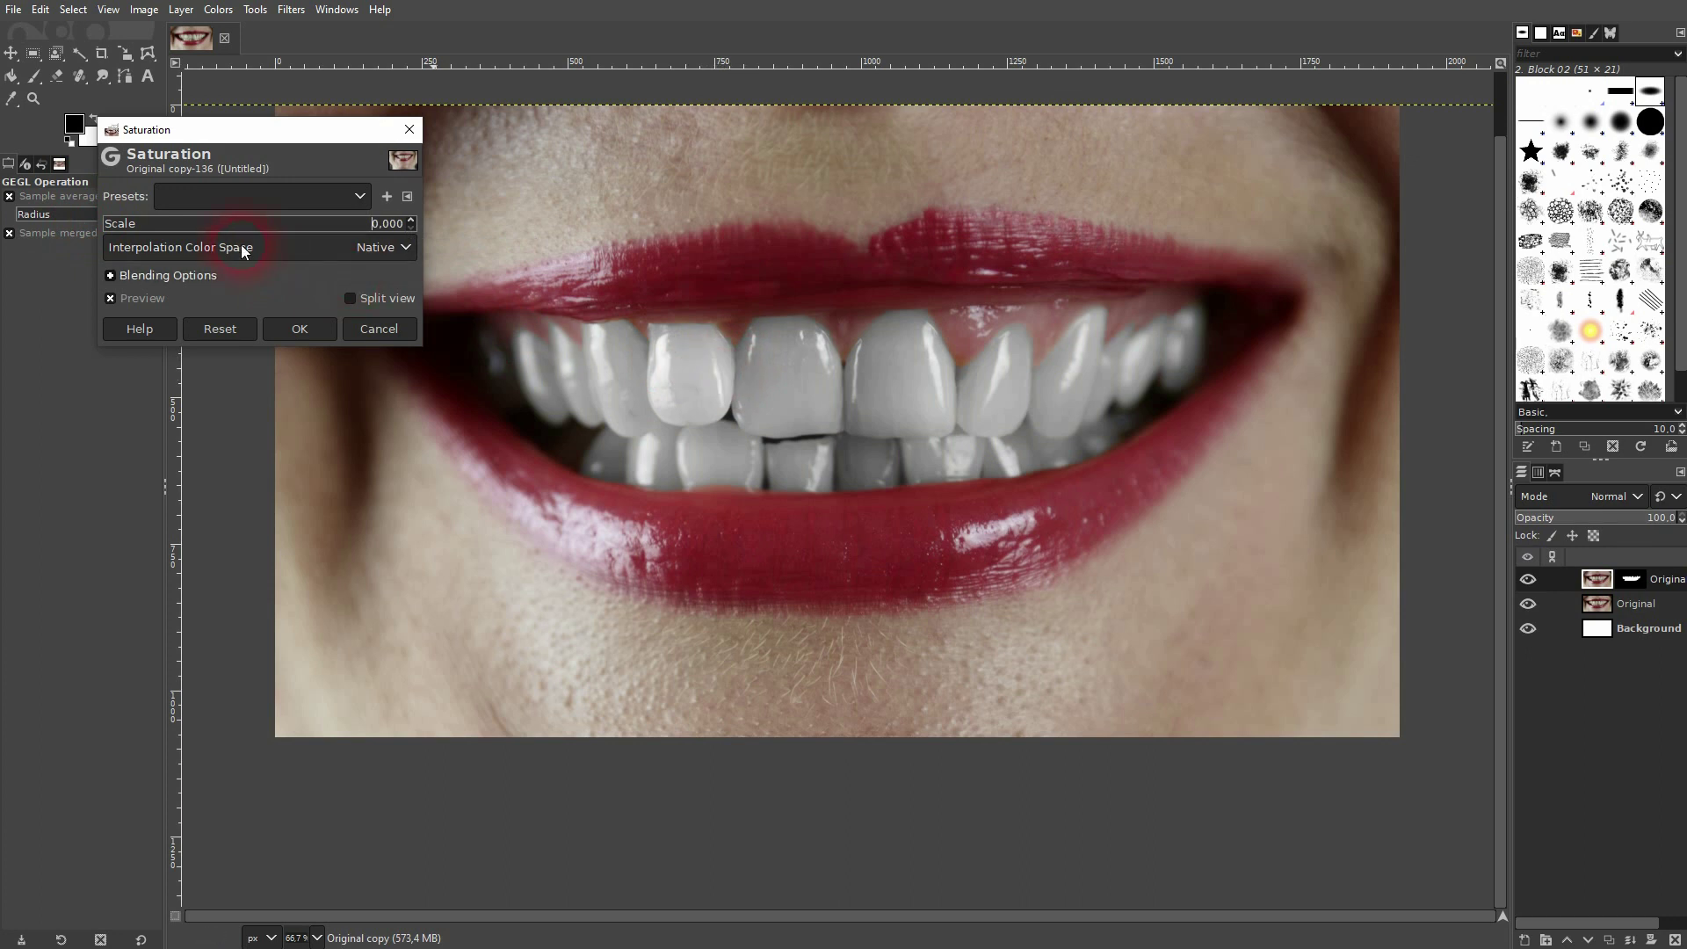
drag(165, 230, 169, 230)
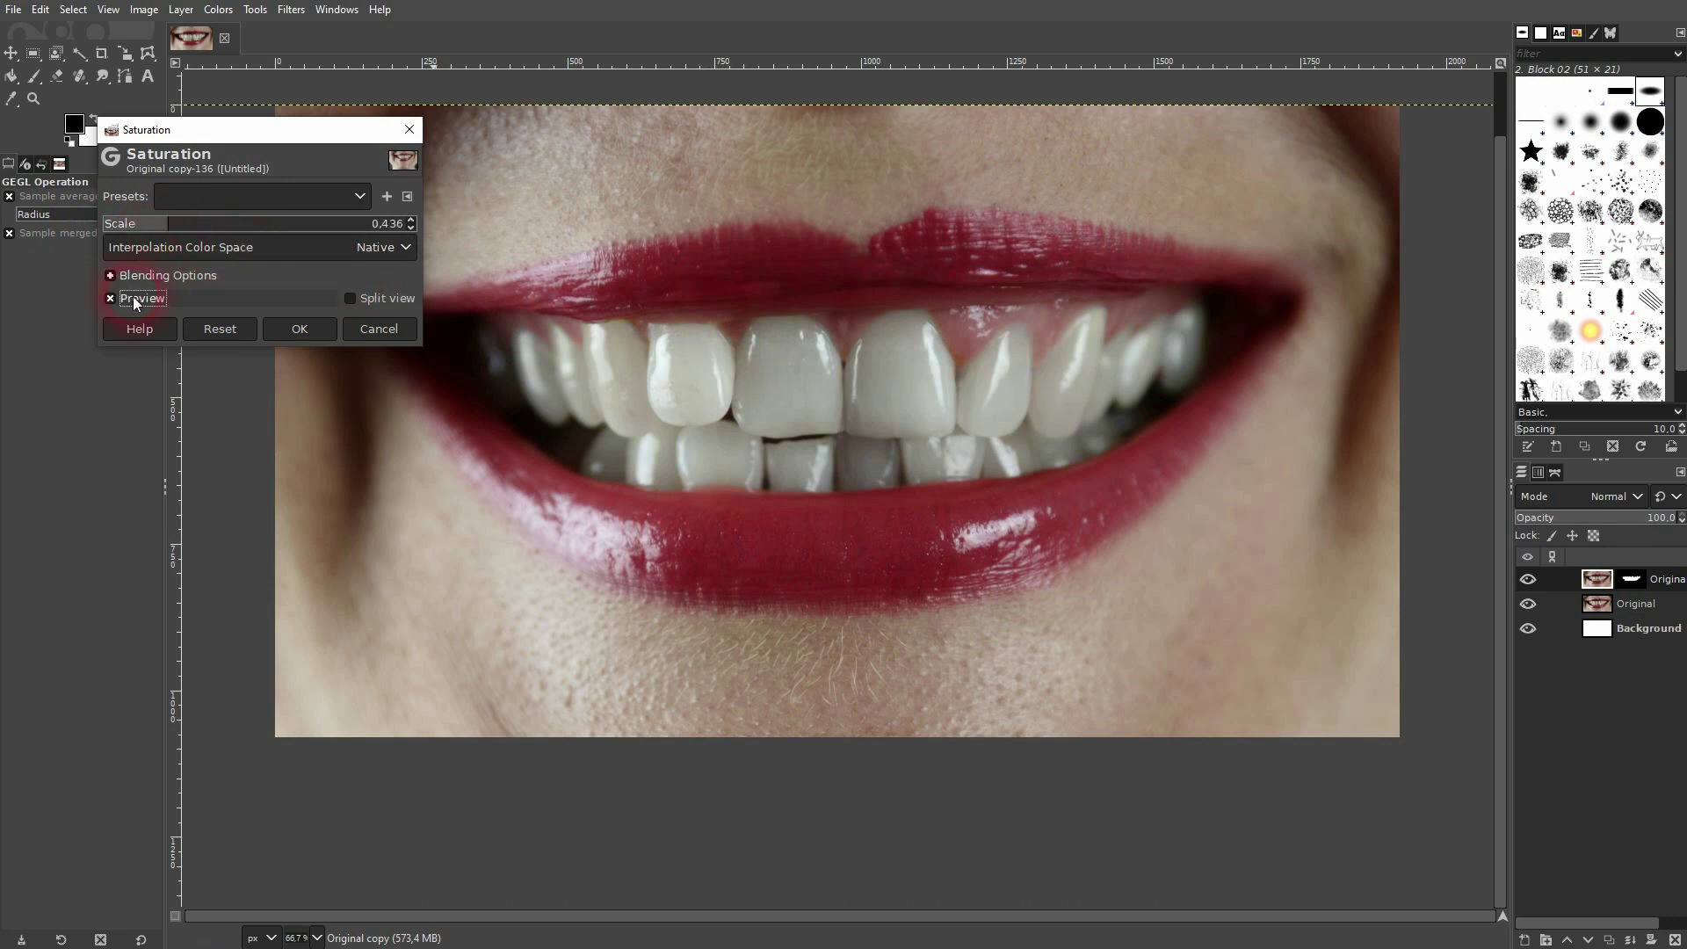
drag(166, 225, 174, 225)
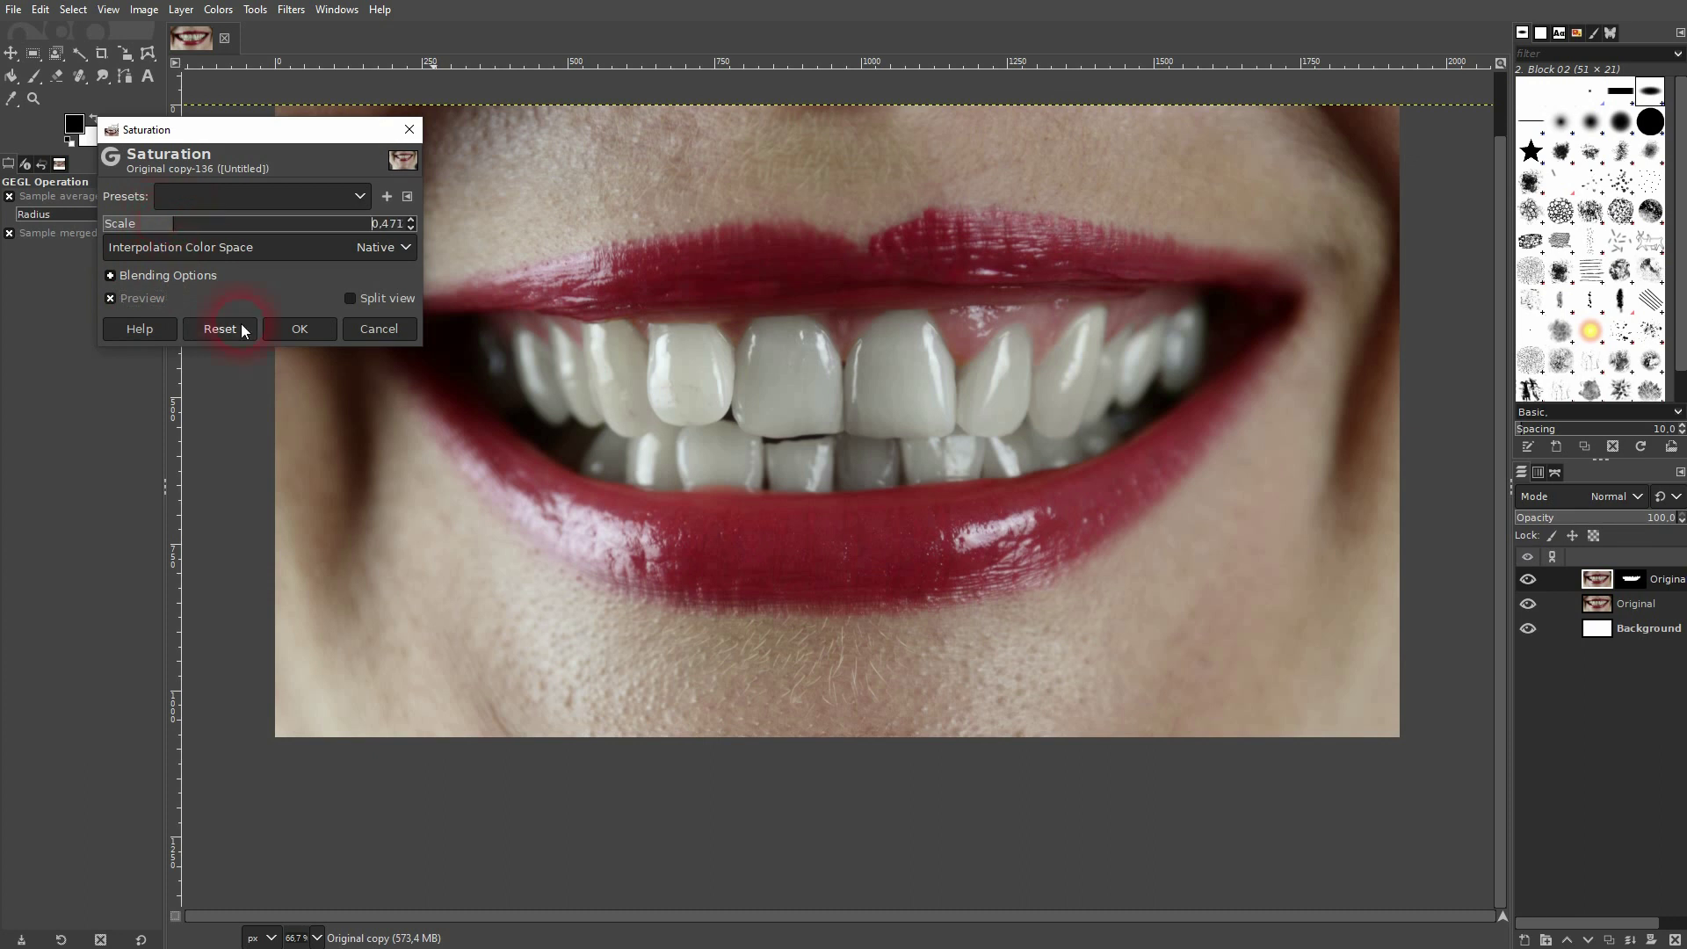
click(299, 330)
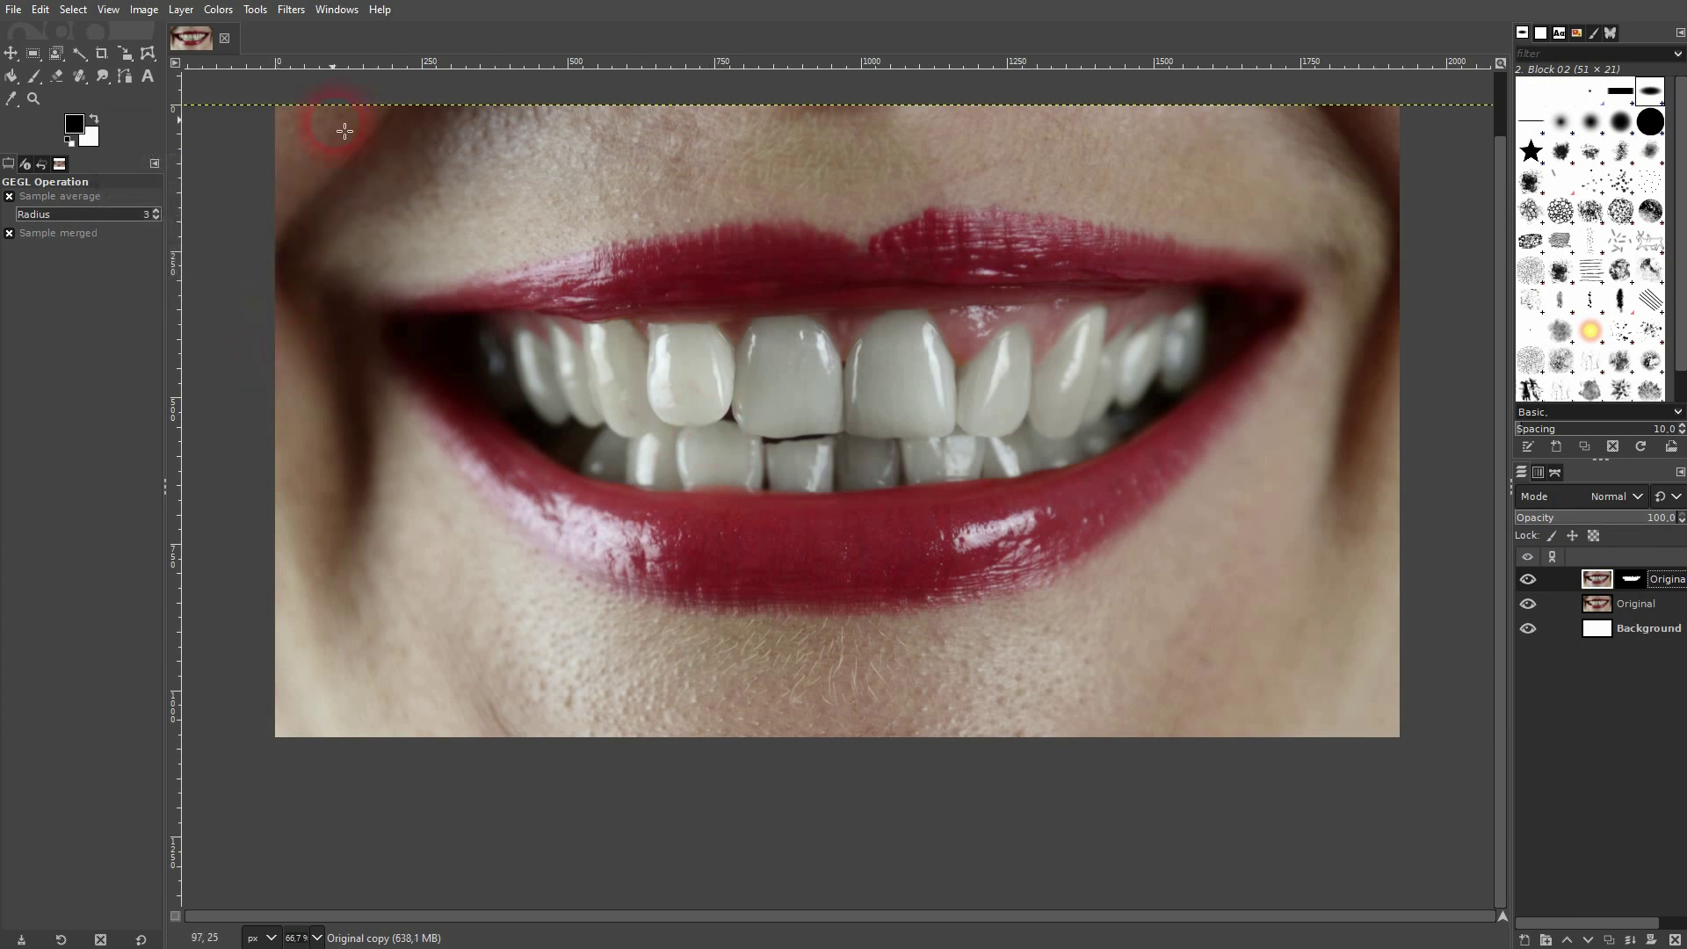
Step: Cool the teeth on the Original copy layer with Color Temperature, setting the original temperature to about 7211.4
click(217, 10)
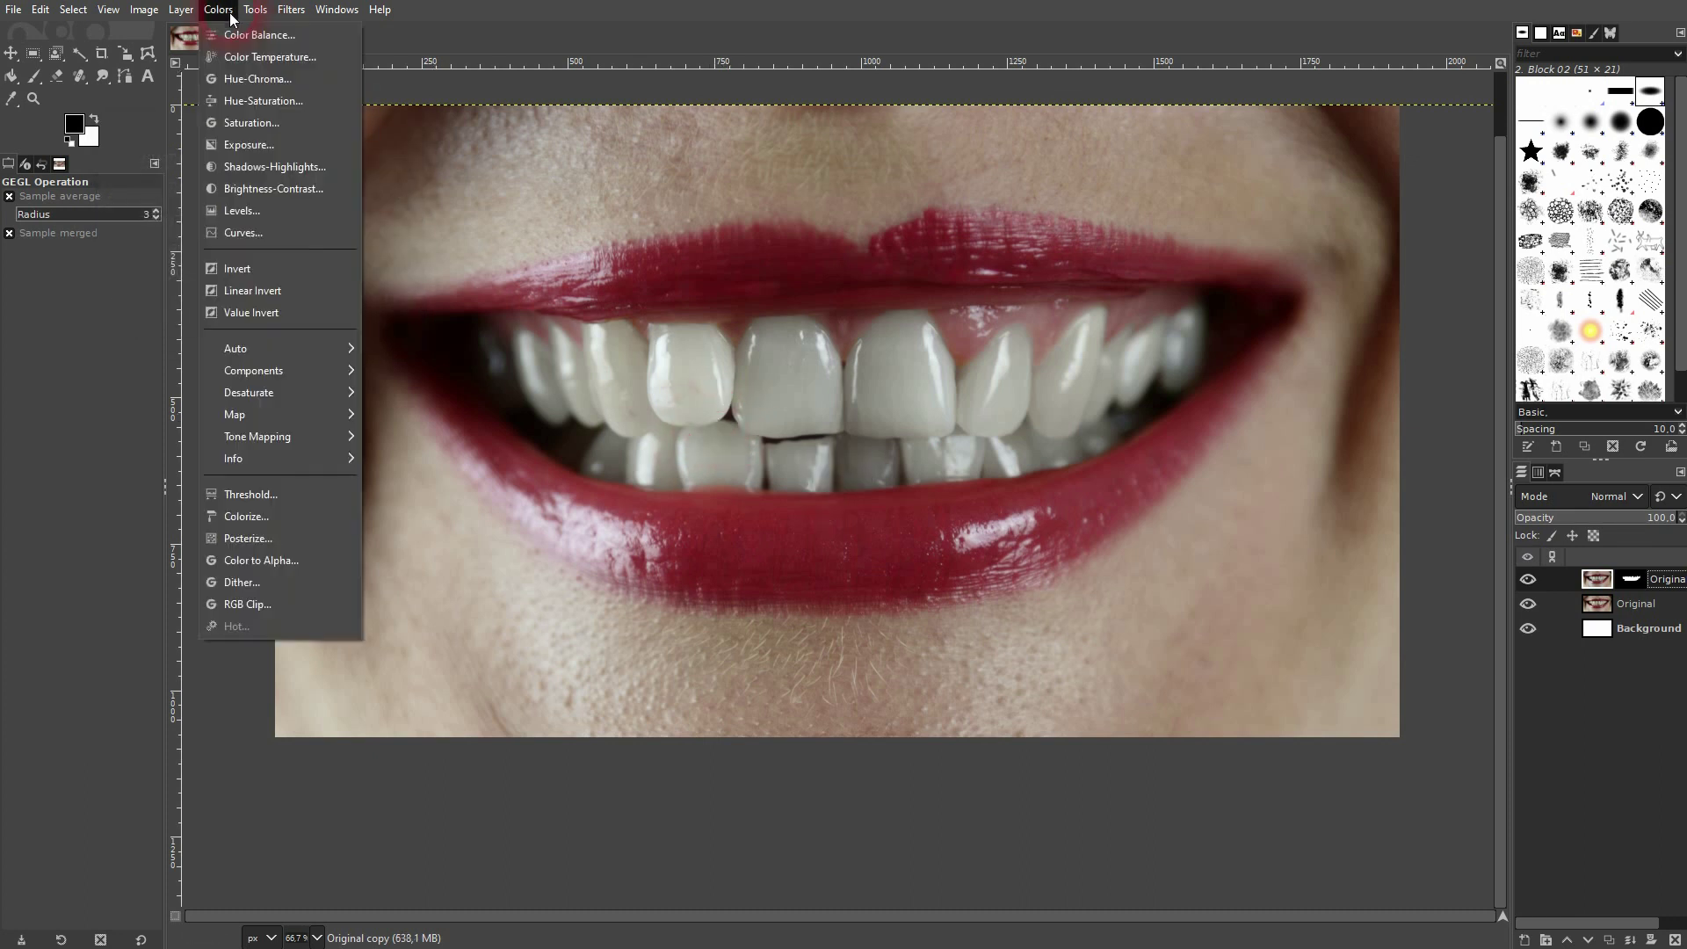
click(251, 56)
mouse_move(244, 226)
mouse_down()
mouse_move(114, 230)
mouse_move(326, 246)
mouse_move(271, 236)
mouse_up()
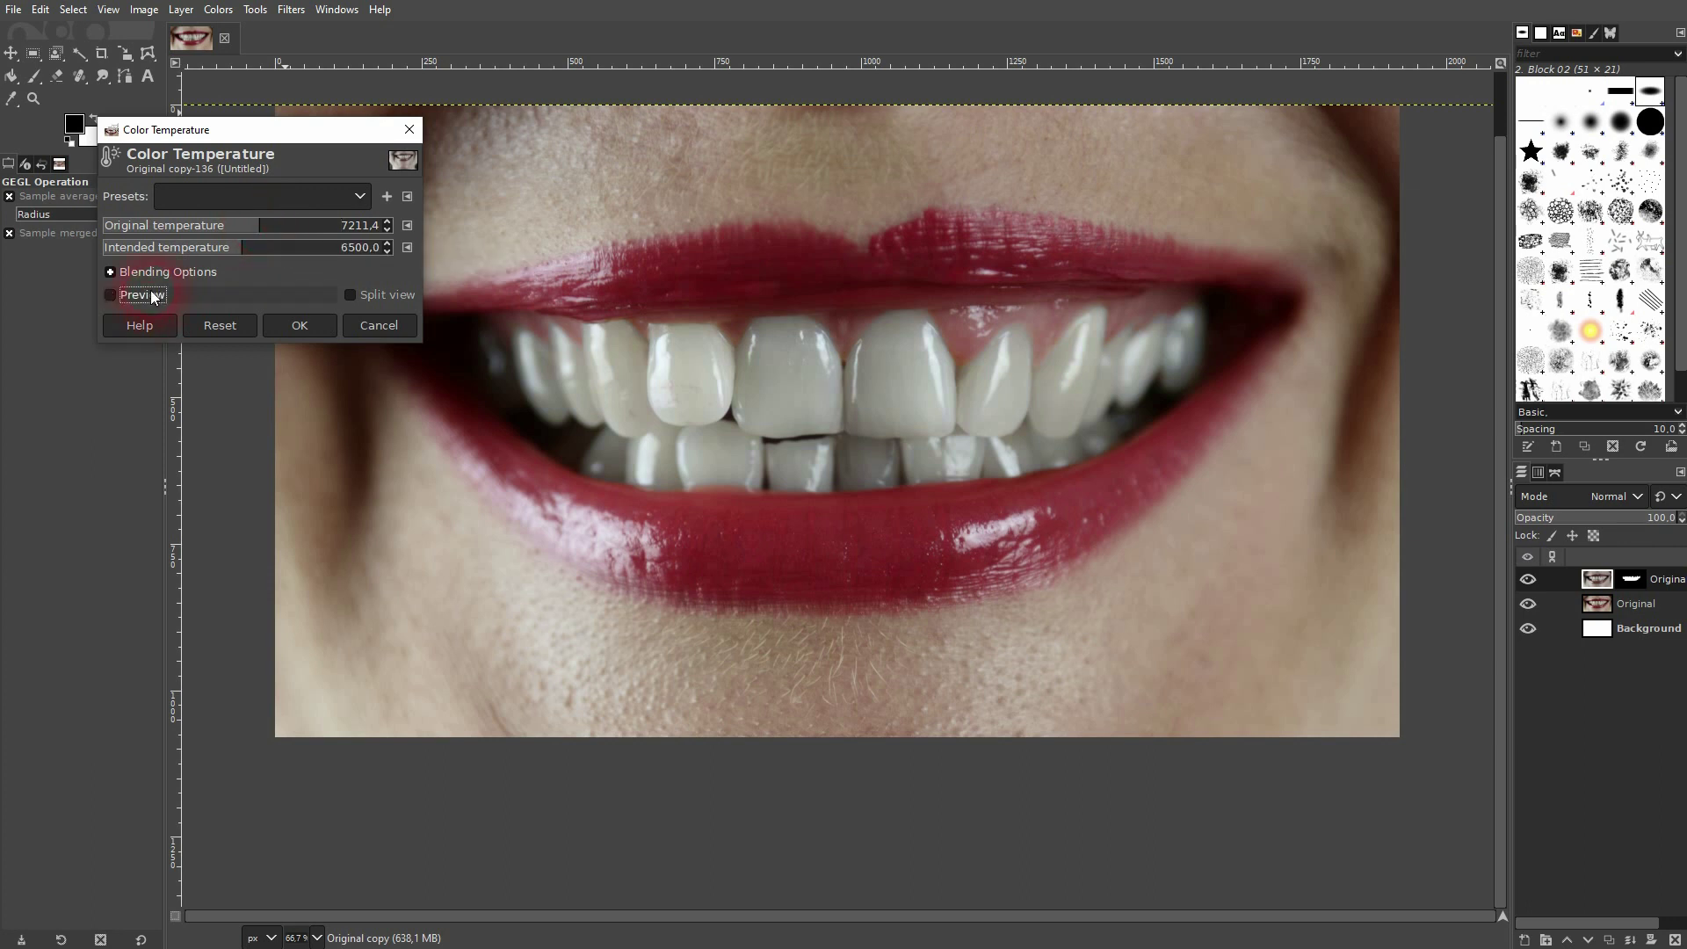
click(282, 322)
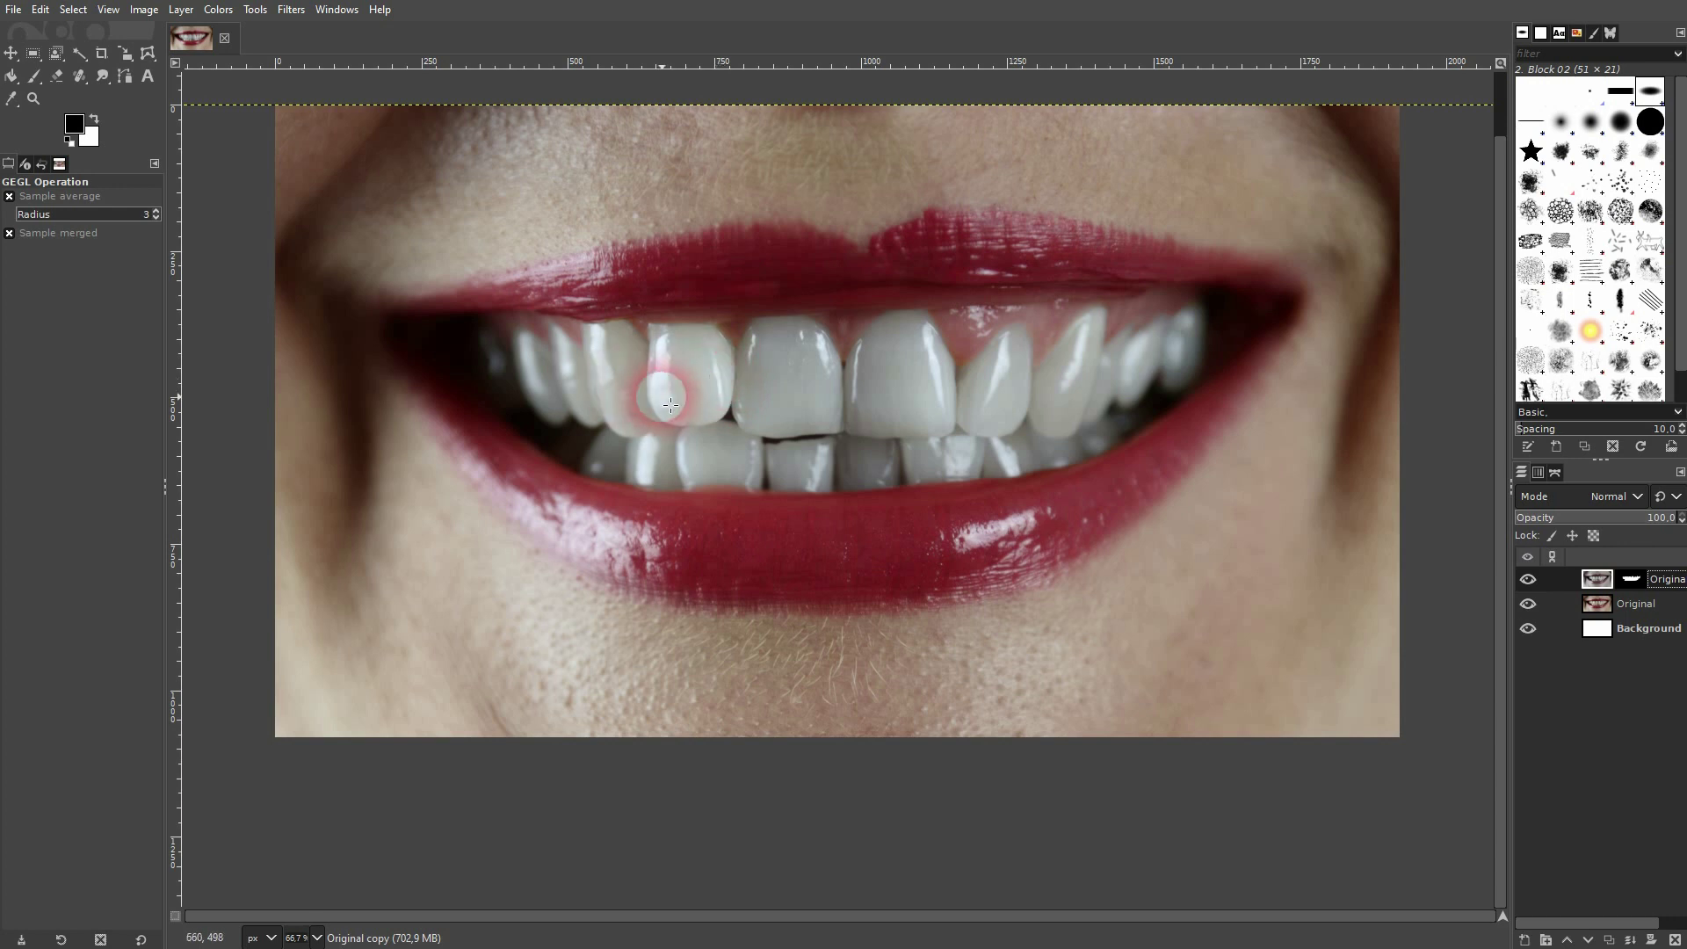
Step: Inspect the whitened teeth up close and compare them with the original by toggling the visibility of the Original copy layer
scroll(677, 396, up, 3)
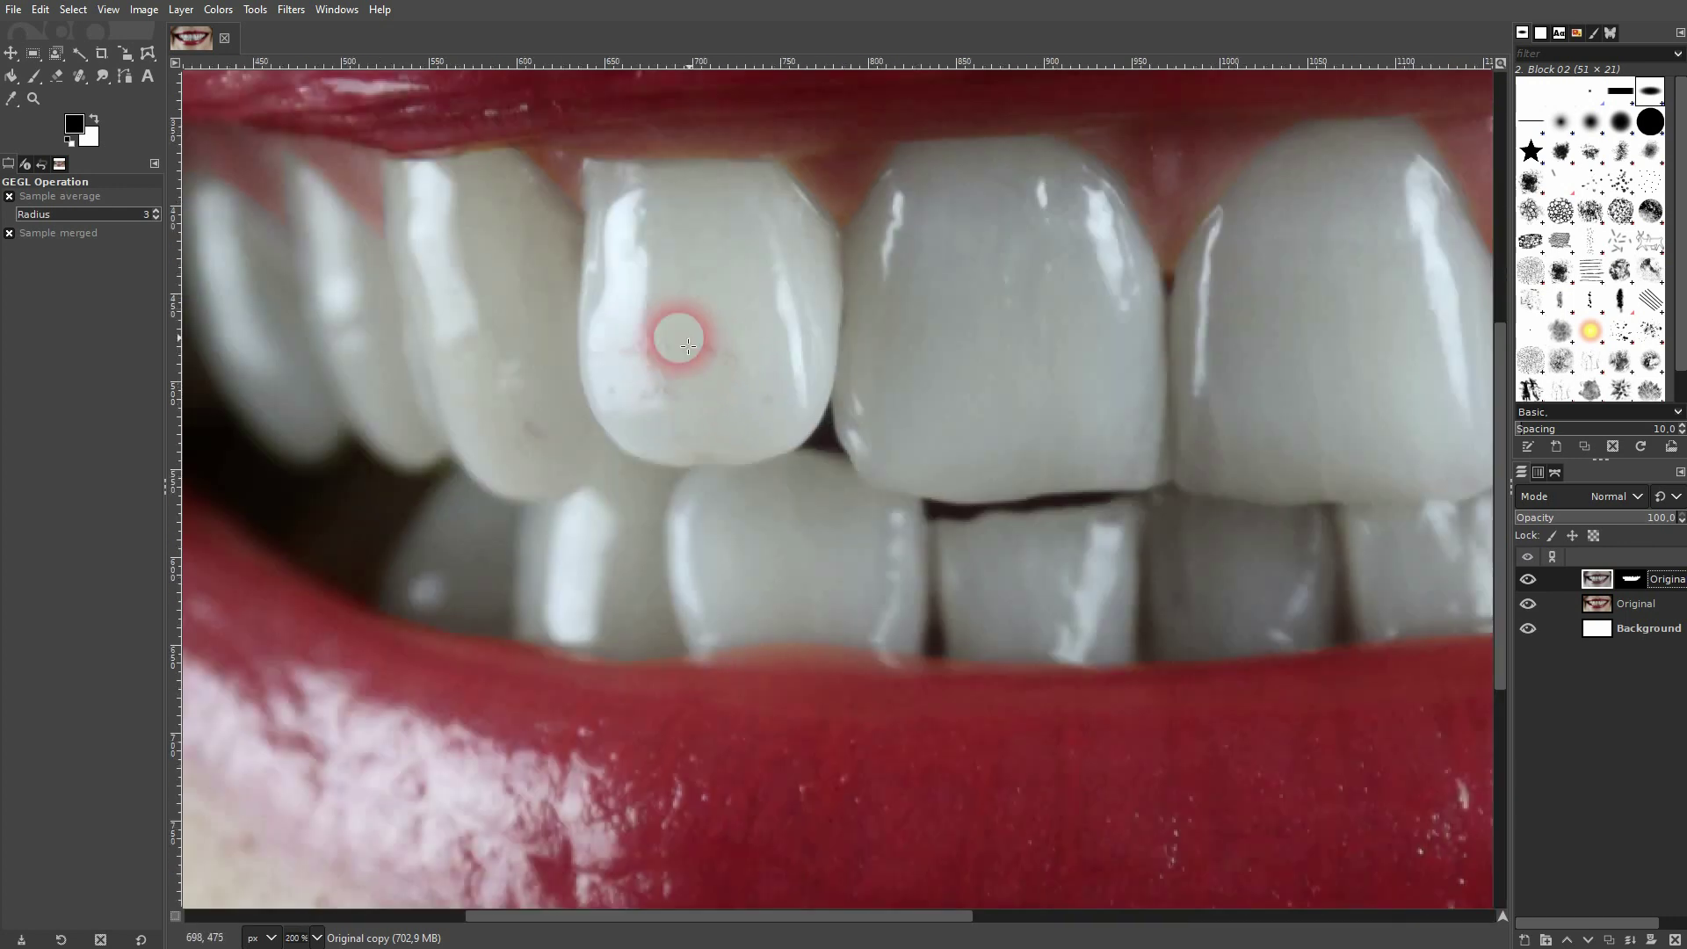
scroll(870, 411, down, 1)
scroll(871, 414, down, 2)
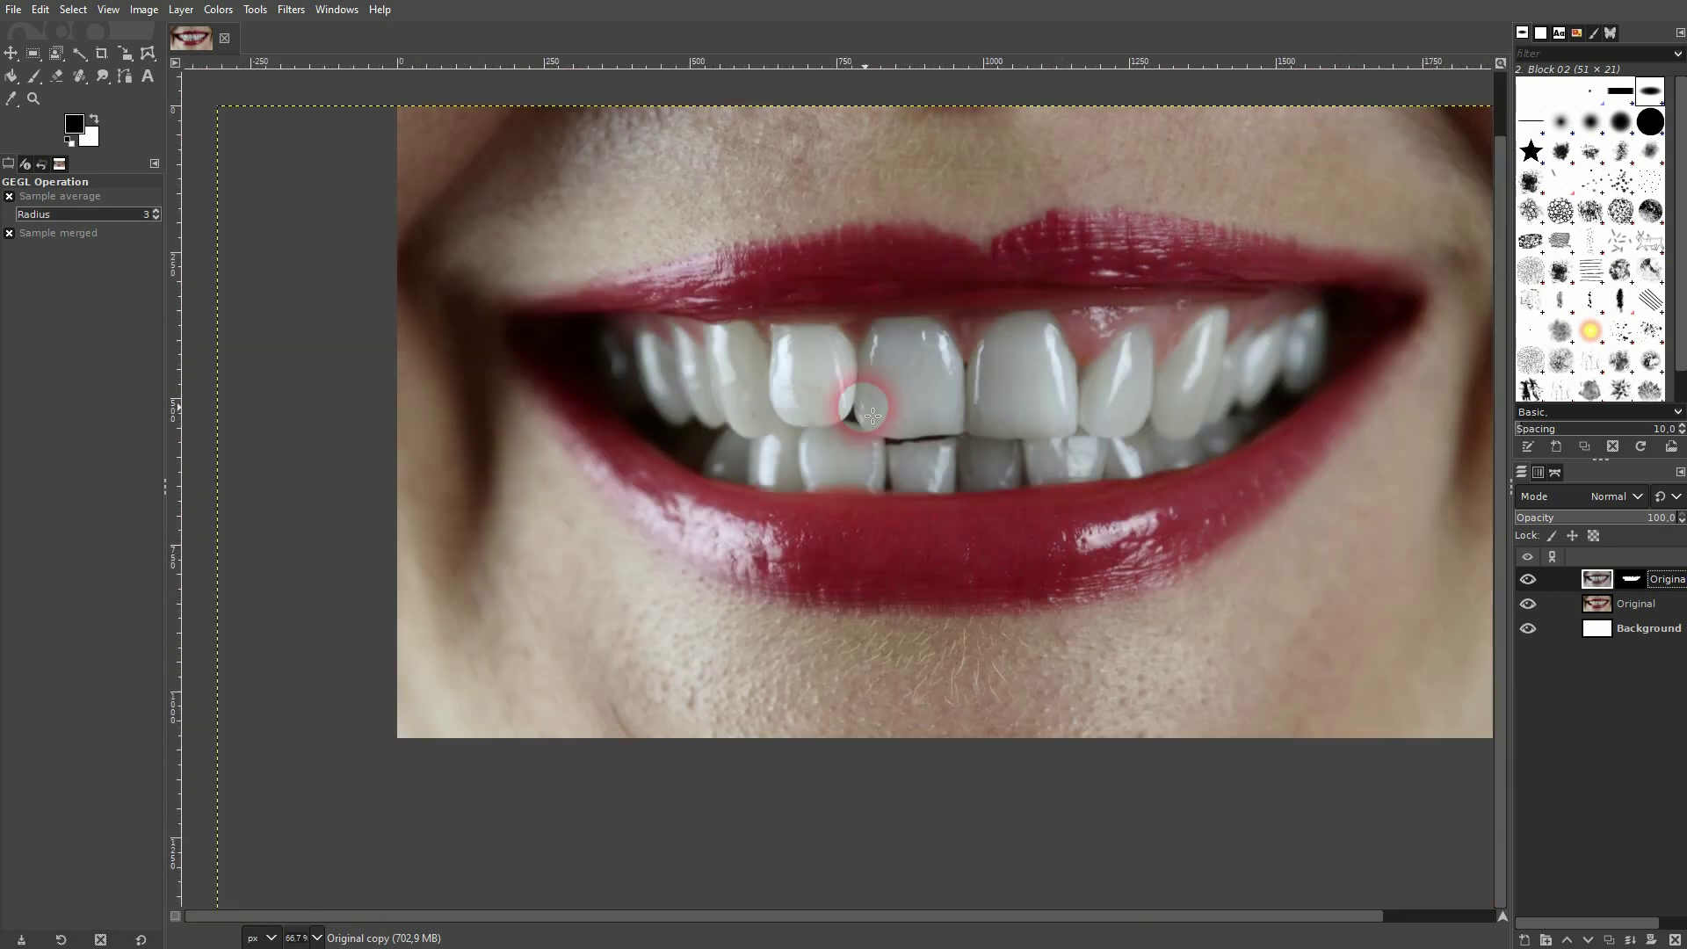
scroll(925, 353, right, 1)
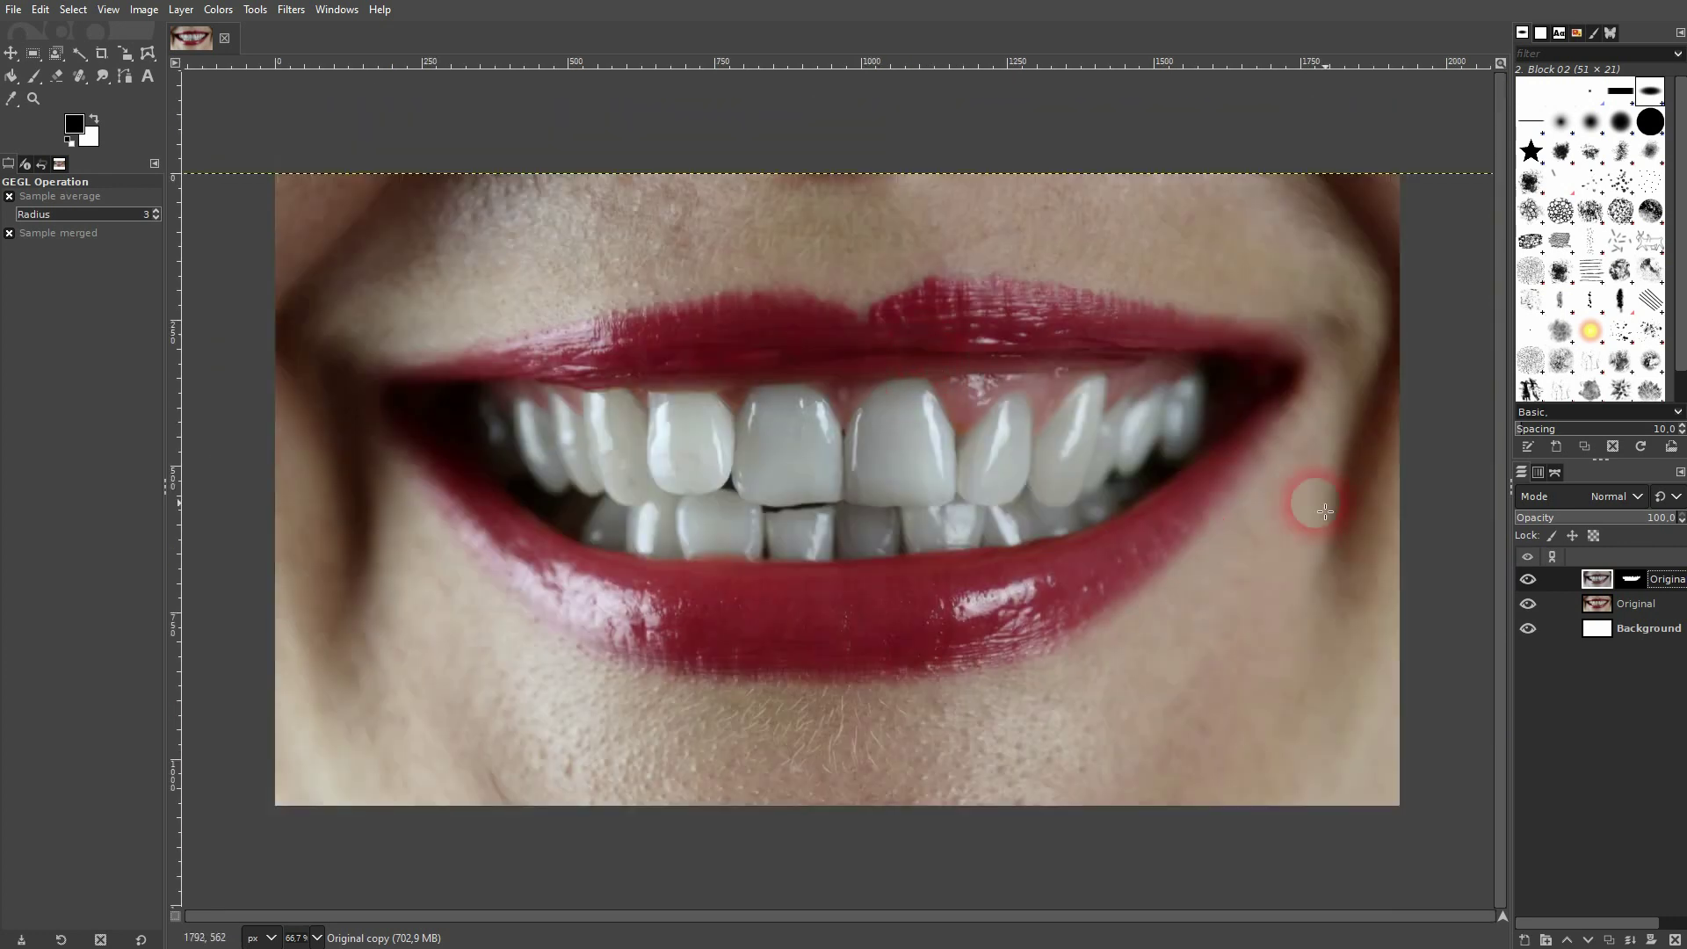
click(1527, 579)
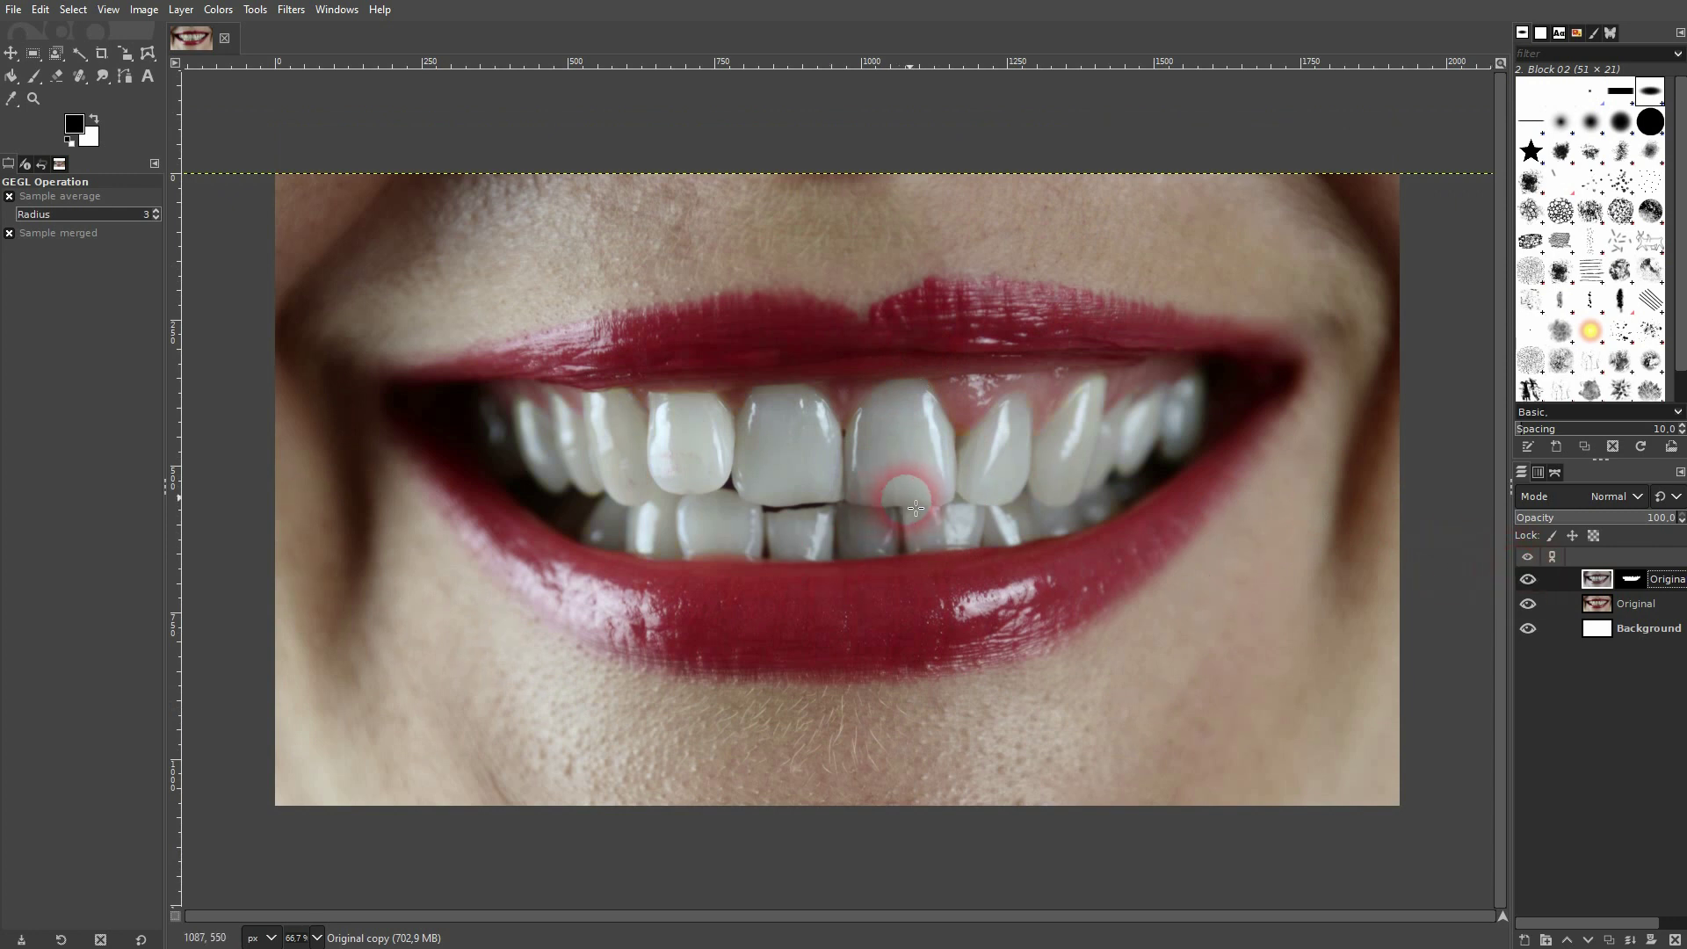
click(216, 10)
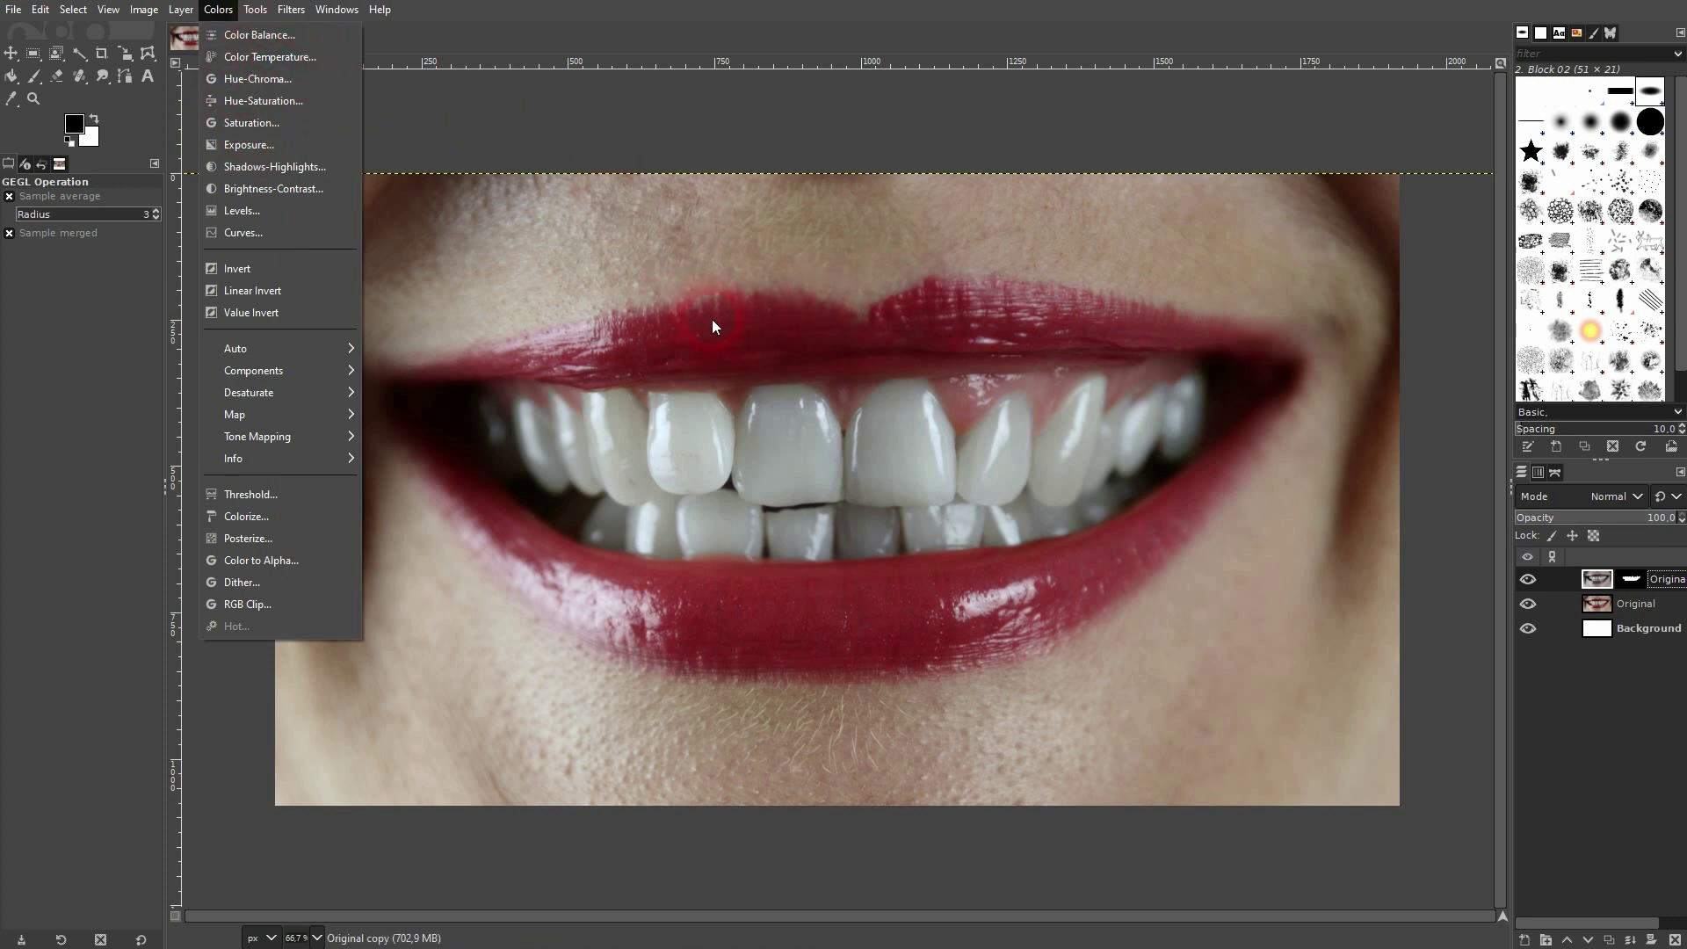
click(539, 845)
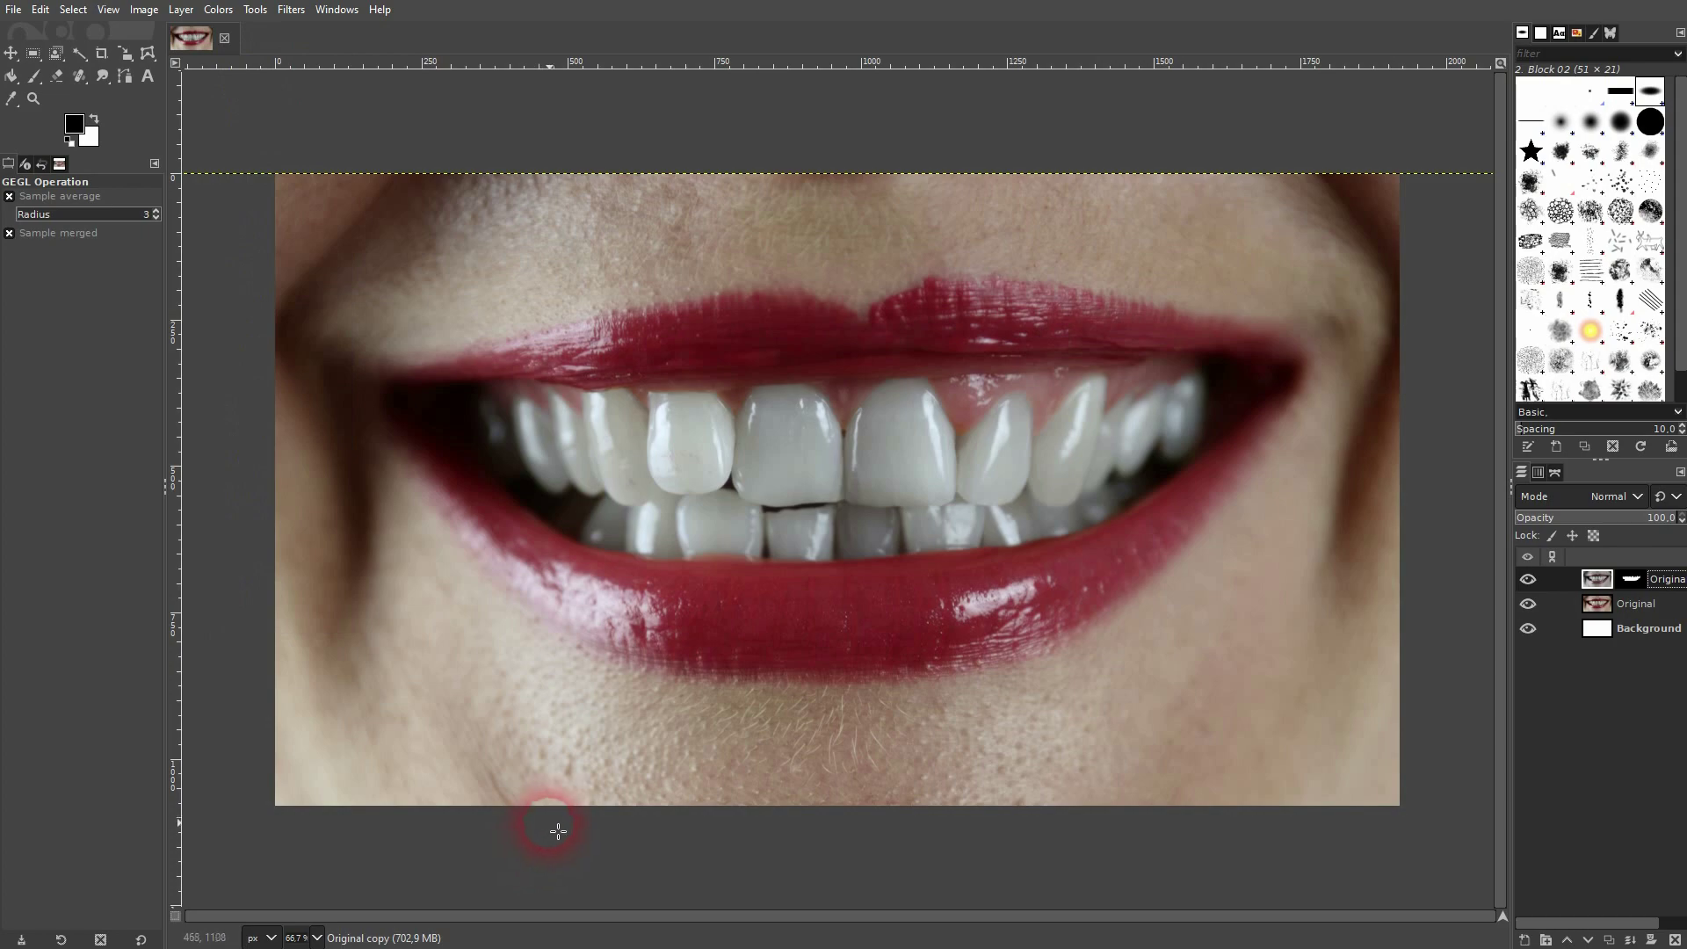